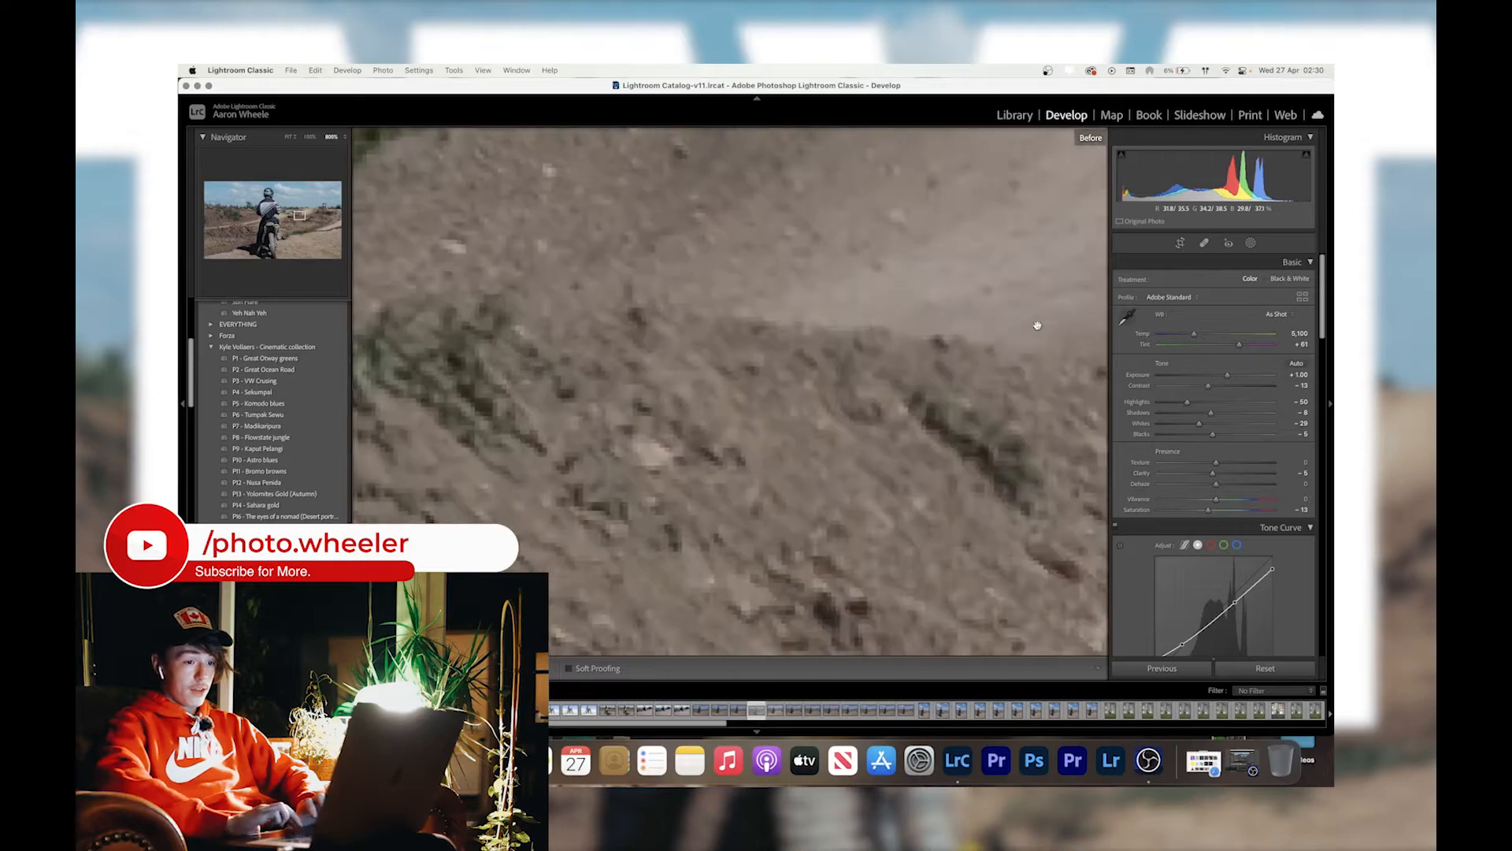
{"action": "scroll", "coordinate": [1038, 325], "scroll_direction": "right", "scroll_amount": 15}
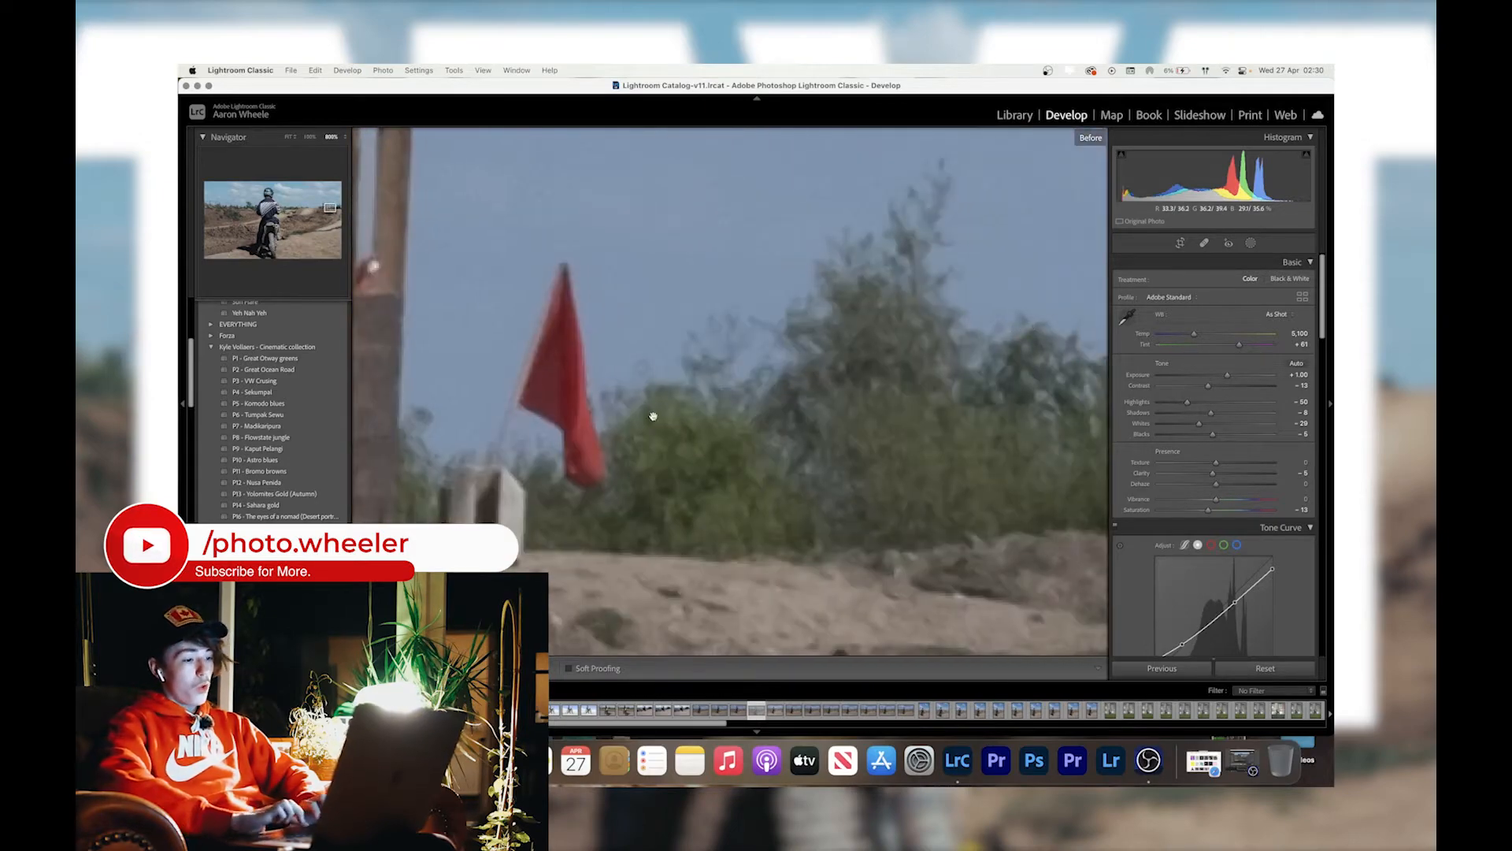
Compare the original and edited versions of the motocross photo across the whole frame.
{"action": "left_click", "coordinate": [551, 415]}
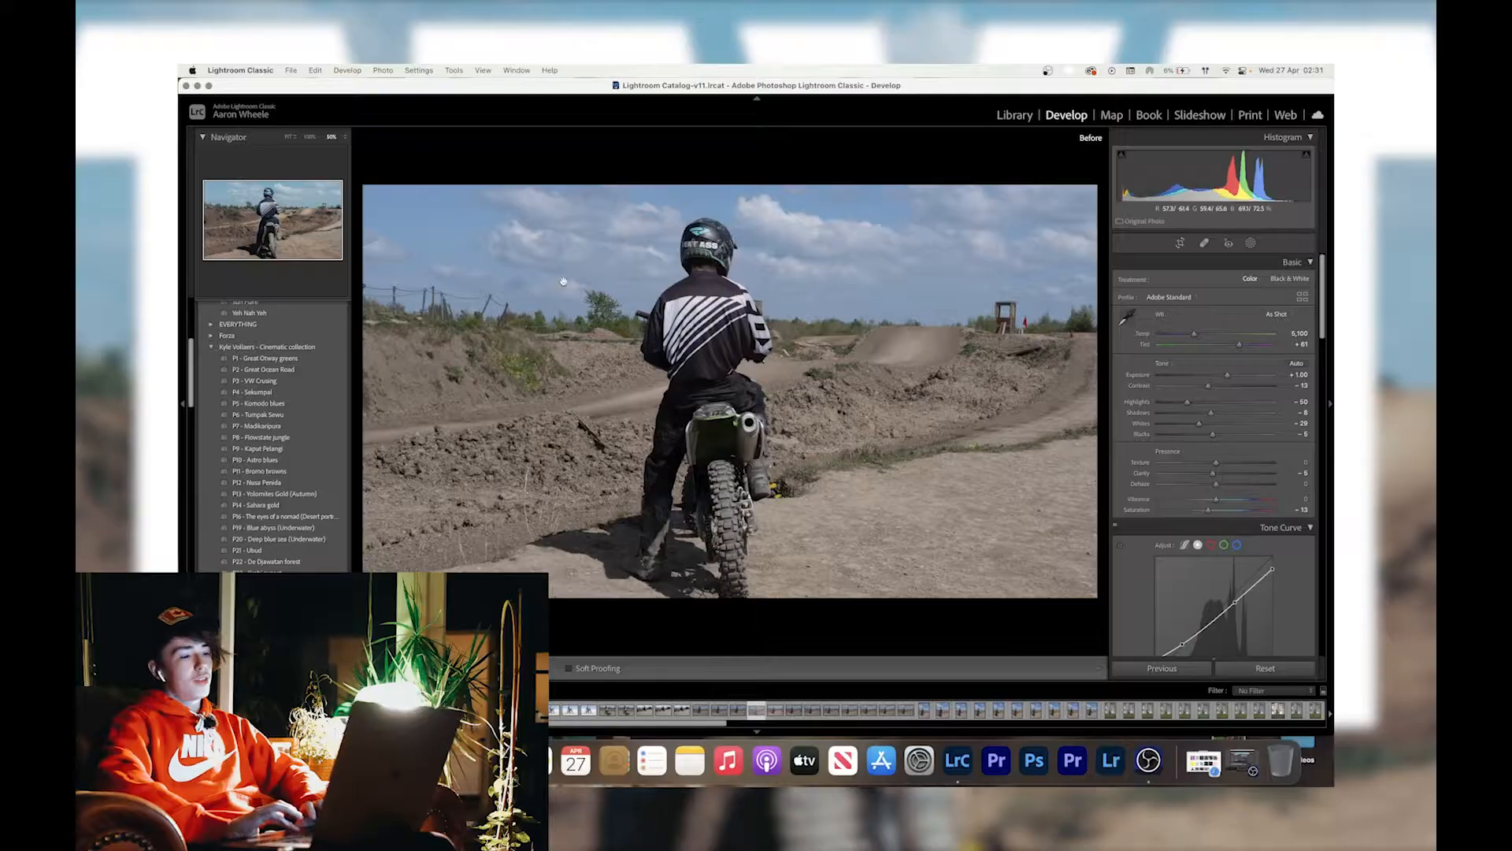
{"action": "key", "text": "backslash"}
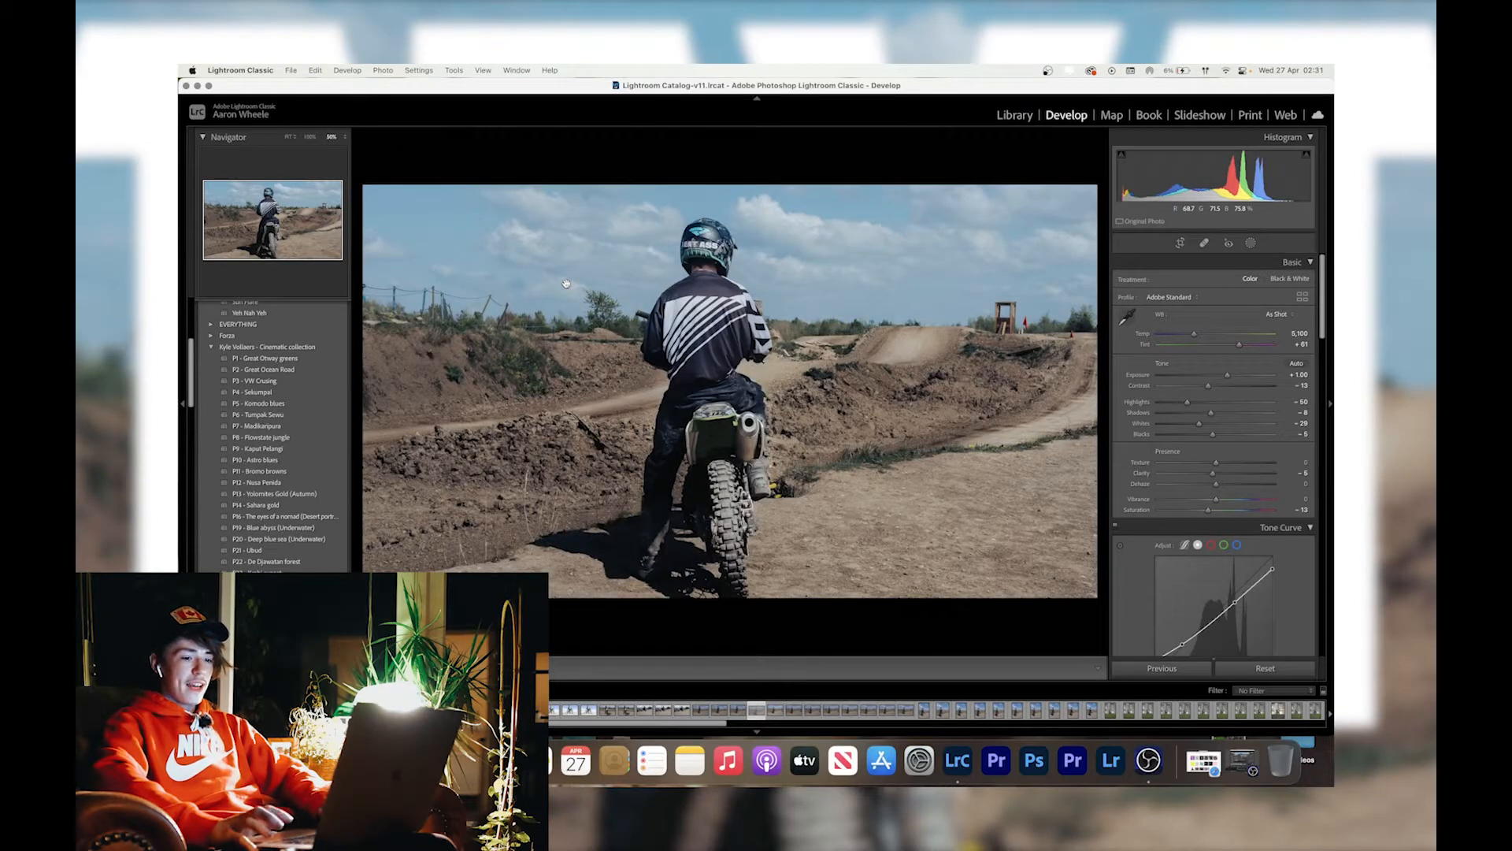
{"action": "key", "text": "XF86AudioLowerVolume"}
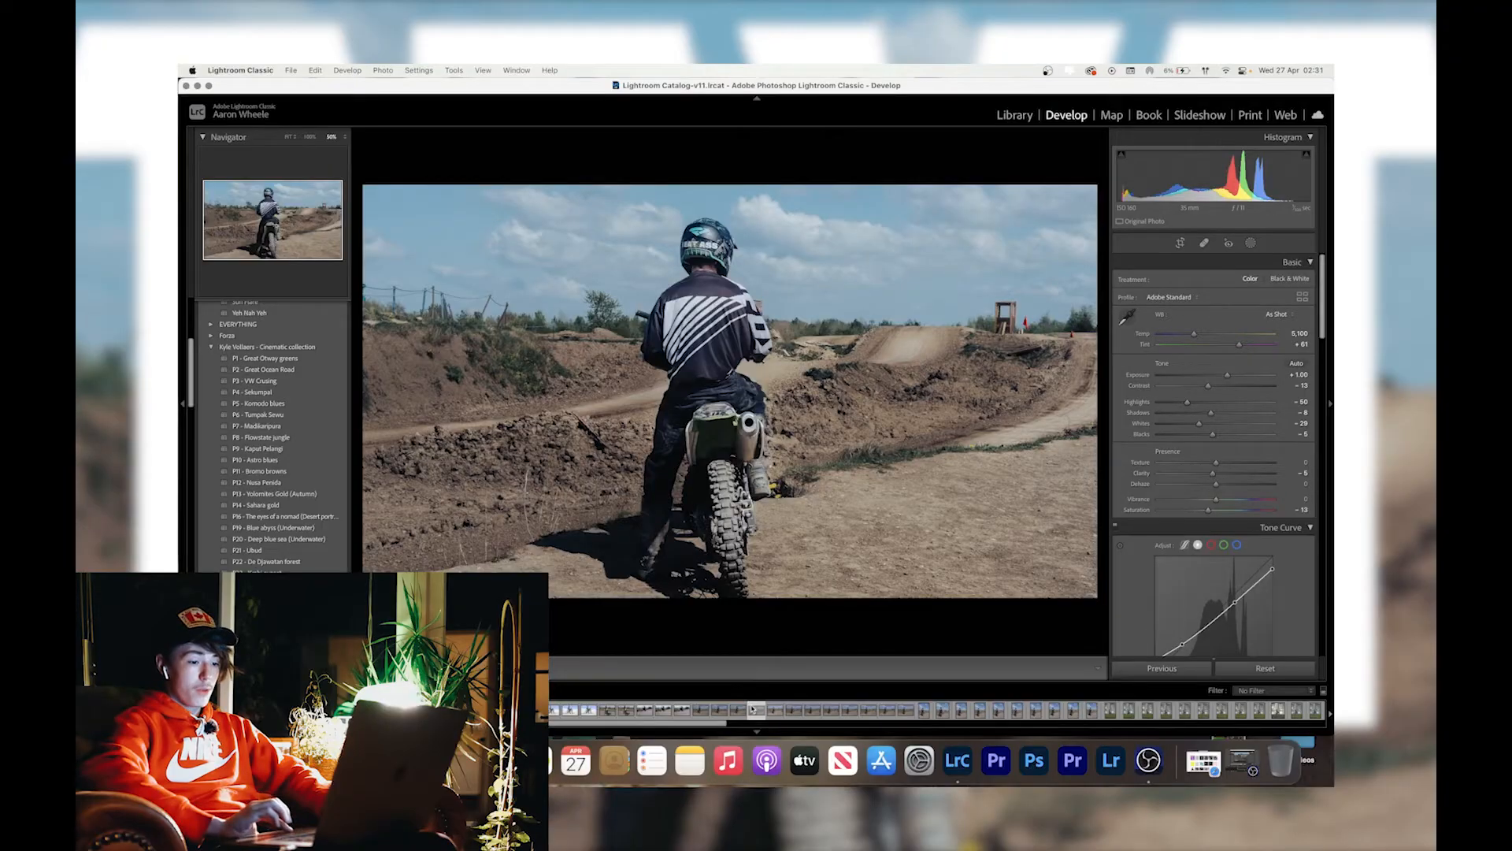
Open the edited motocross photo from Lightroom Classic in Adobe Photoshop 2022.
{"action": "right_click", "coordinate": [753, 710]}
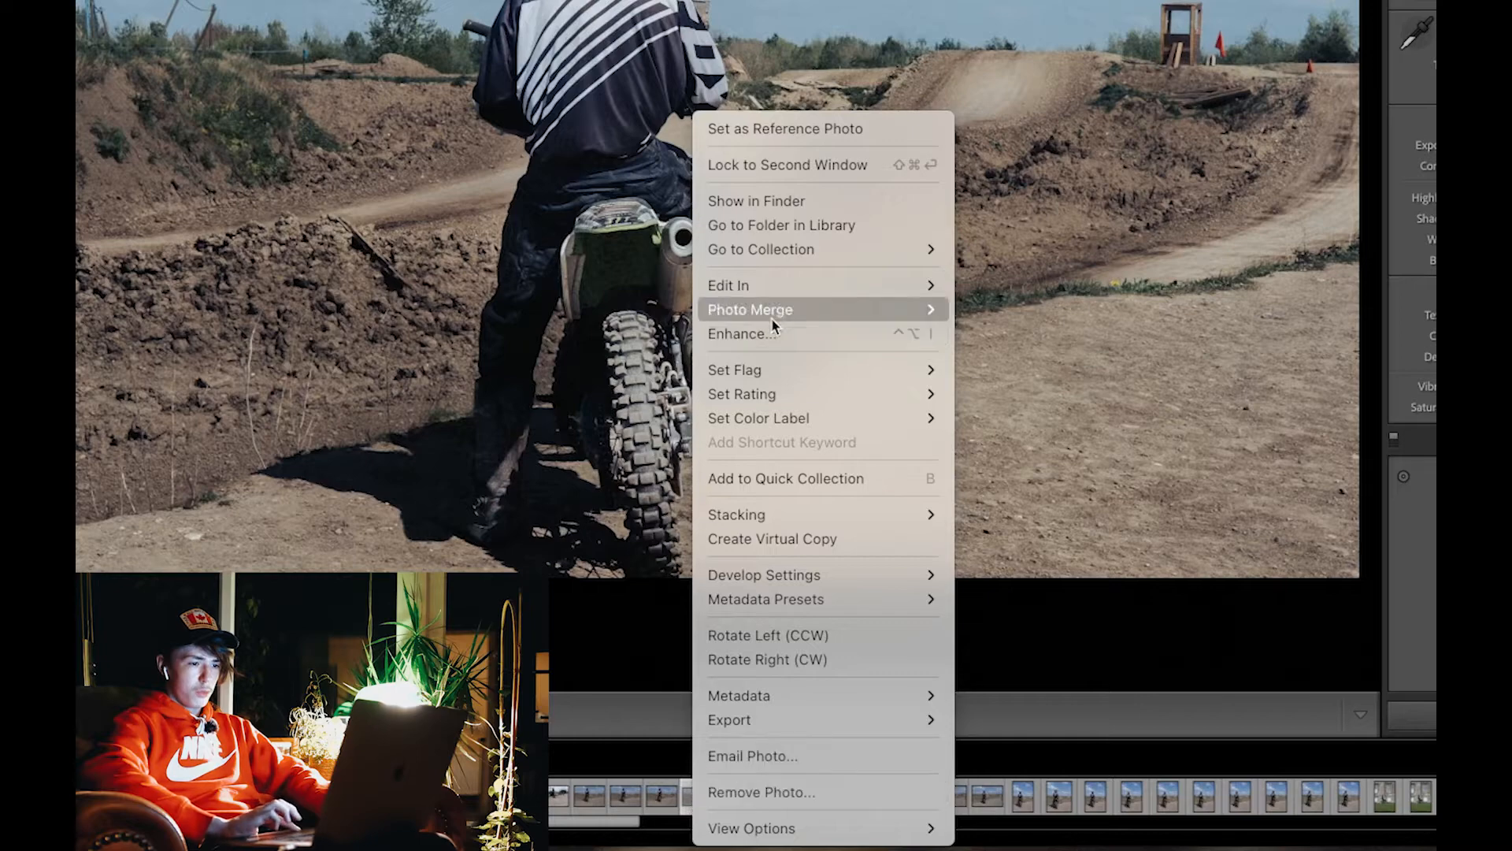
{"action": "mouse_move", "coordinate": [763, 287]}
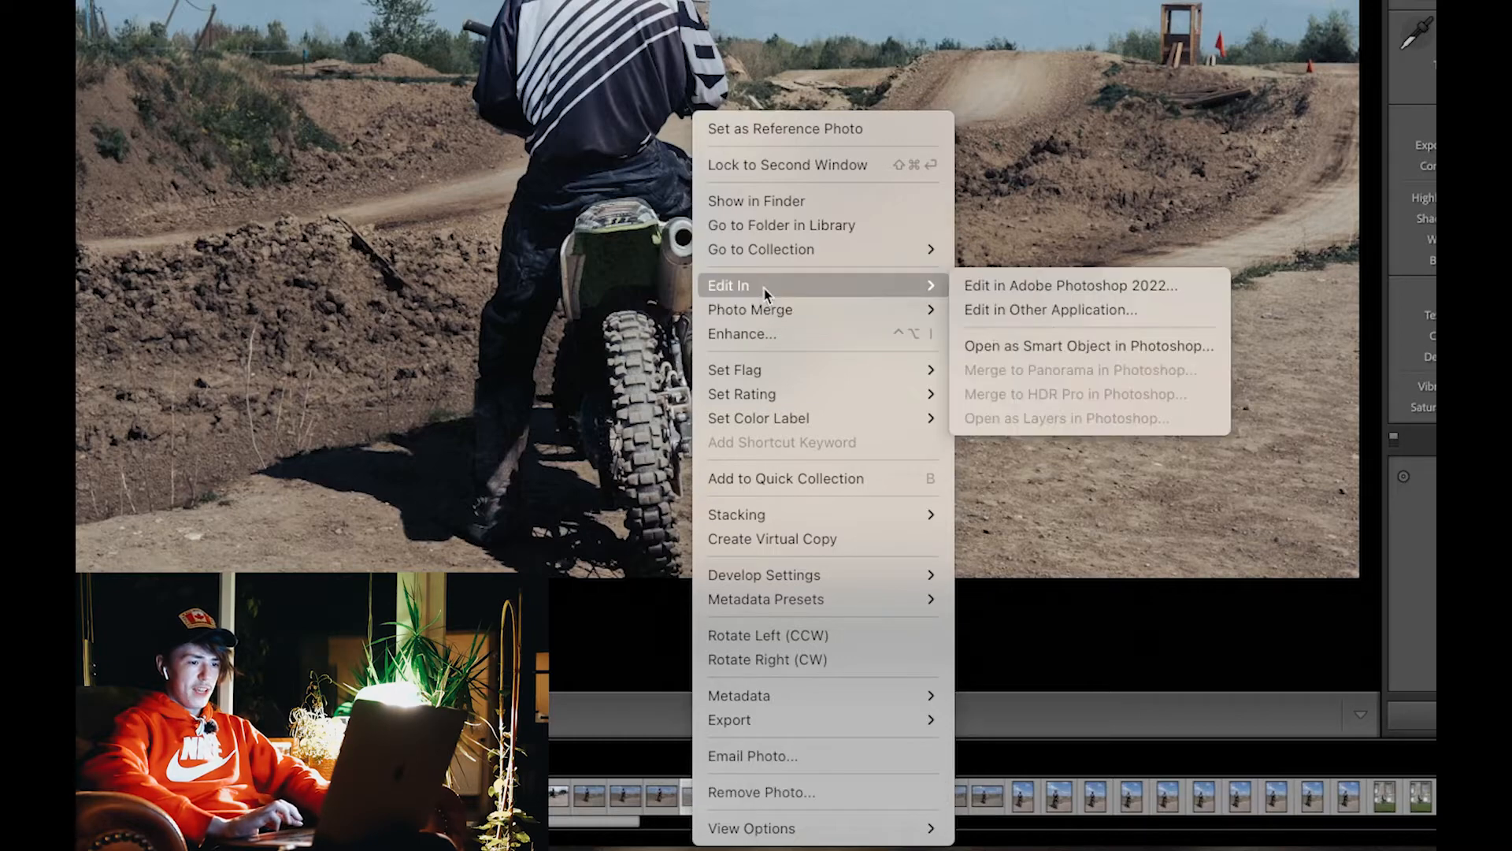
{"action": "left_click", "coordinate": [1002, 288]}
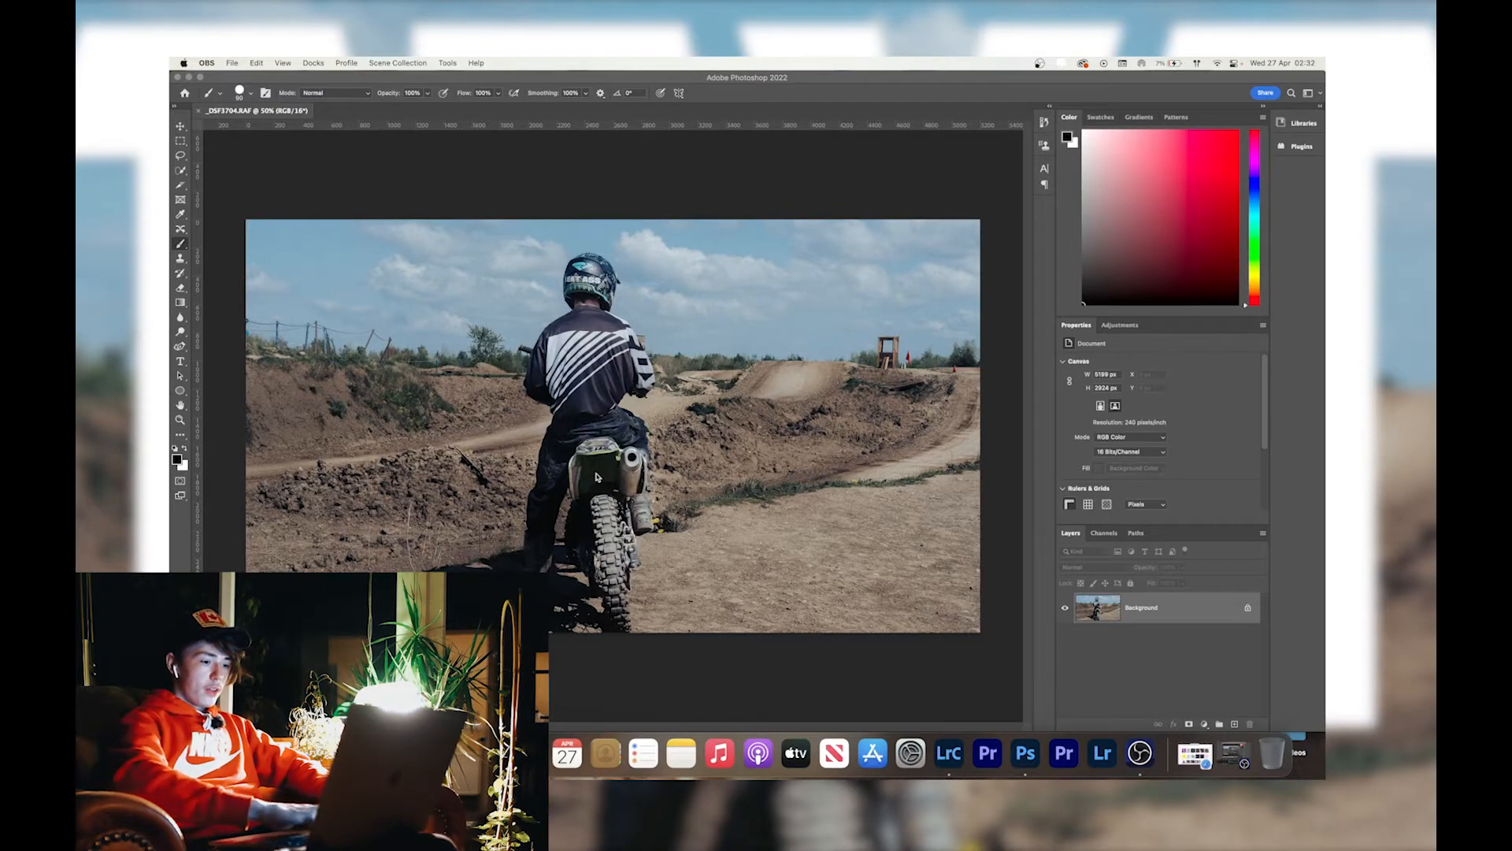
{"action": "left_click", "coordinate": [600, 376]}
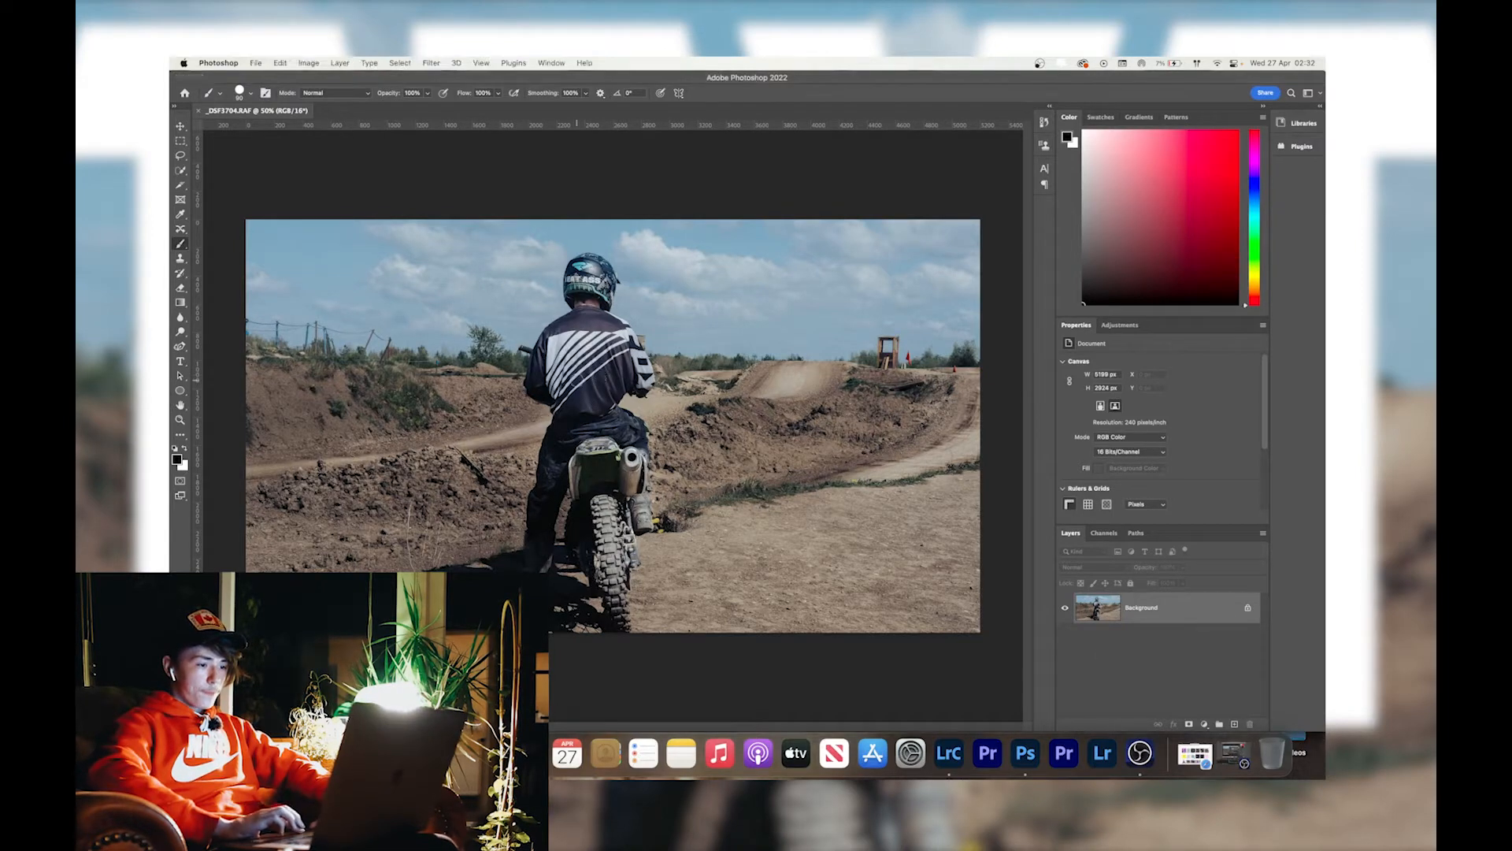
Start a new text layer on the rider's back, clear the placeholder text and set the text colour to white (ffffff).
{"action": "key", "text": "t"}
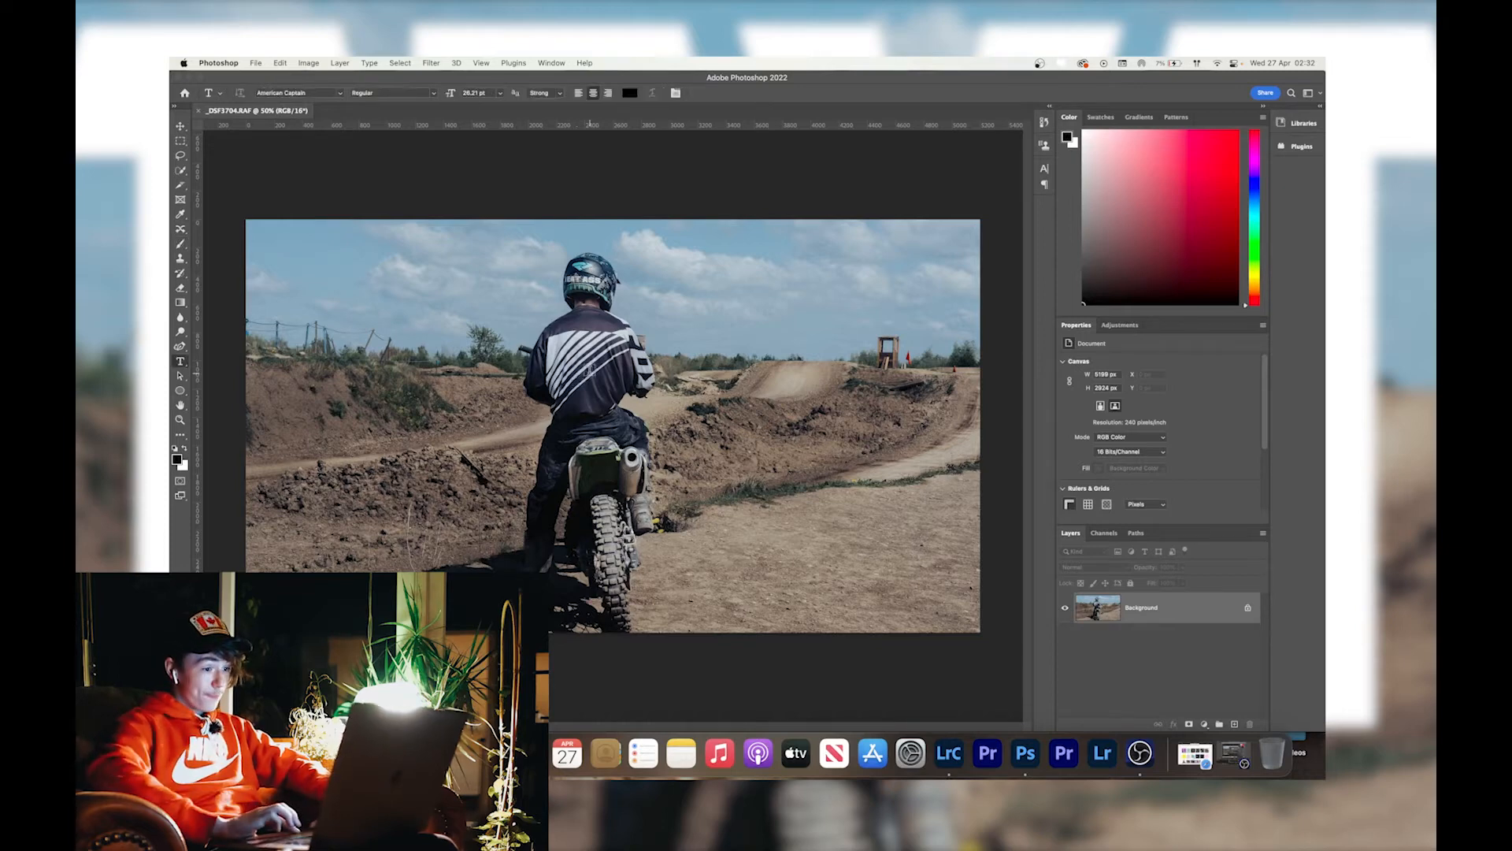
{"action": "left_click", "coordinate": [598, 366]}
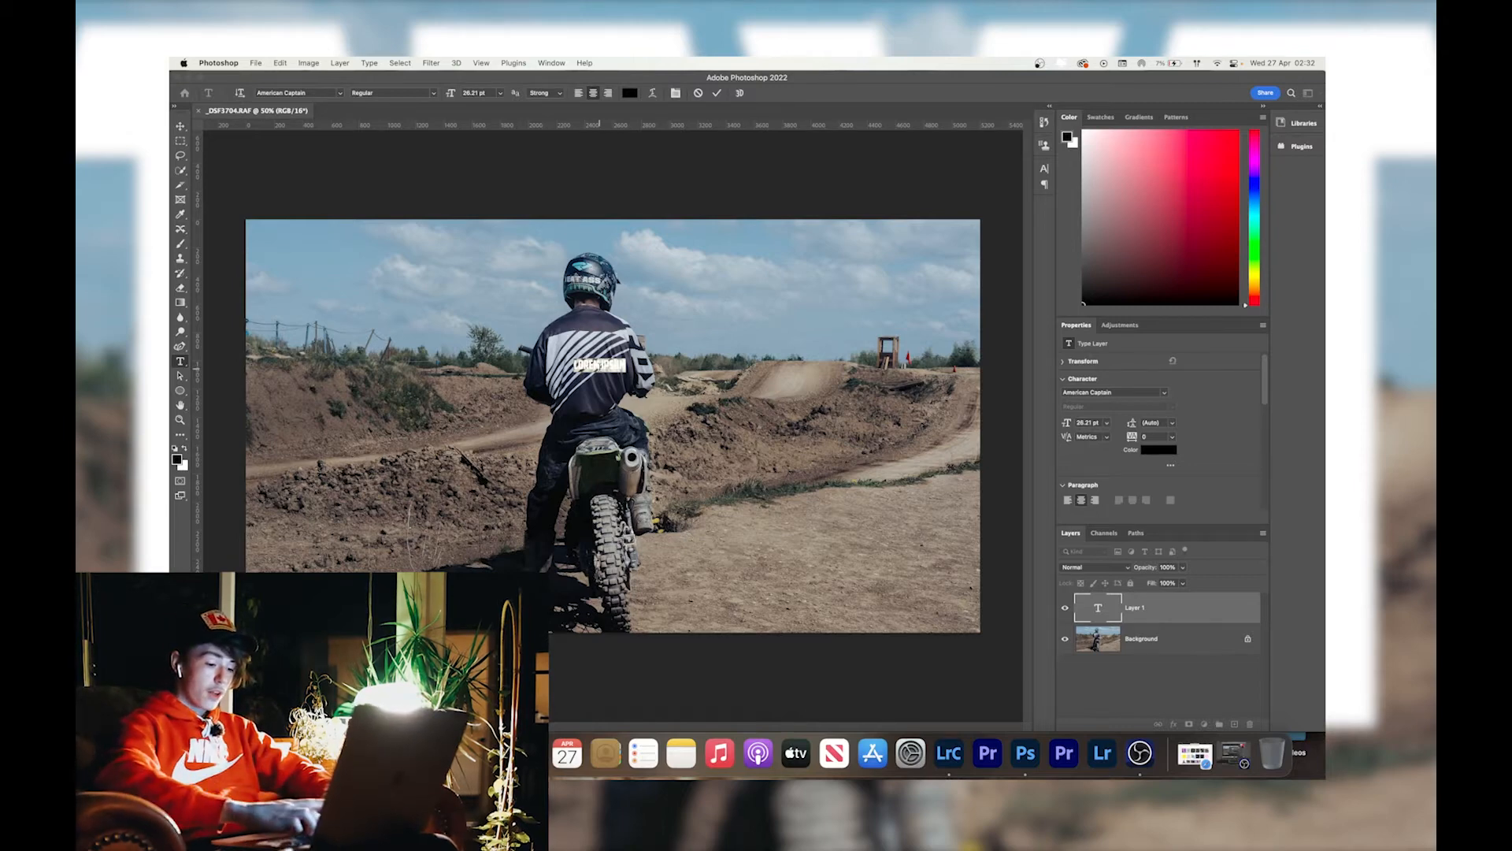
{"action": "key", "text": "BackSpace"}
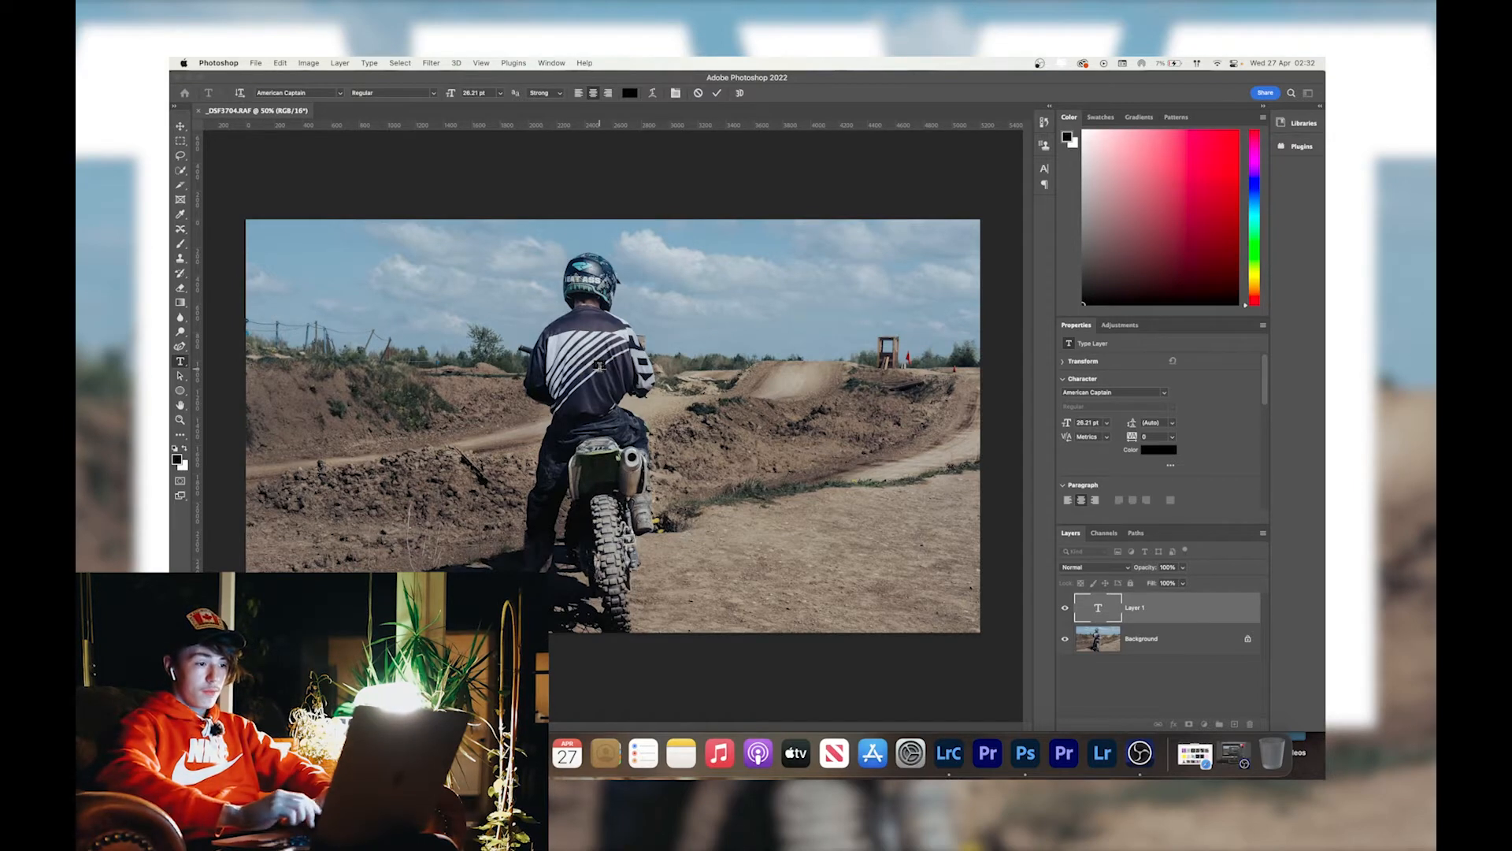
{"action": "left_click", "coordinate": [630, 92]}
{"action": "type", "text": "ffffff"}
{"action": "key", "text": "Return"}
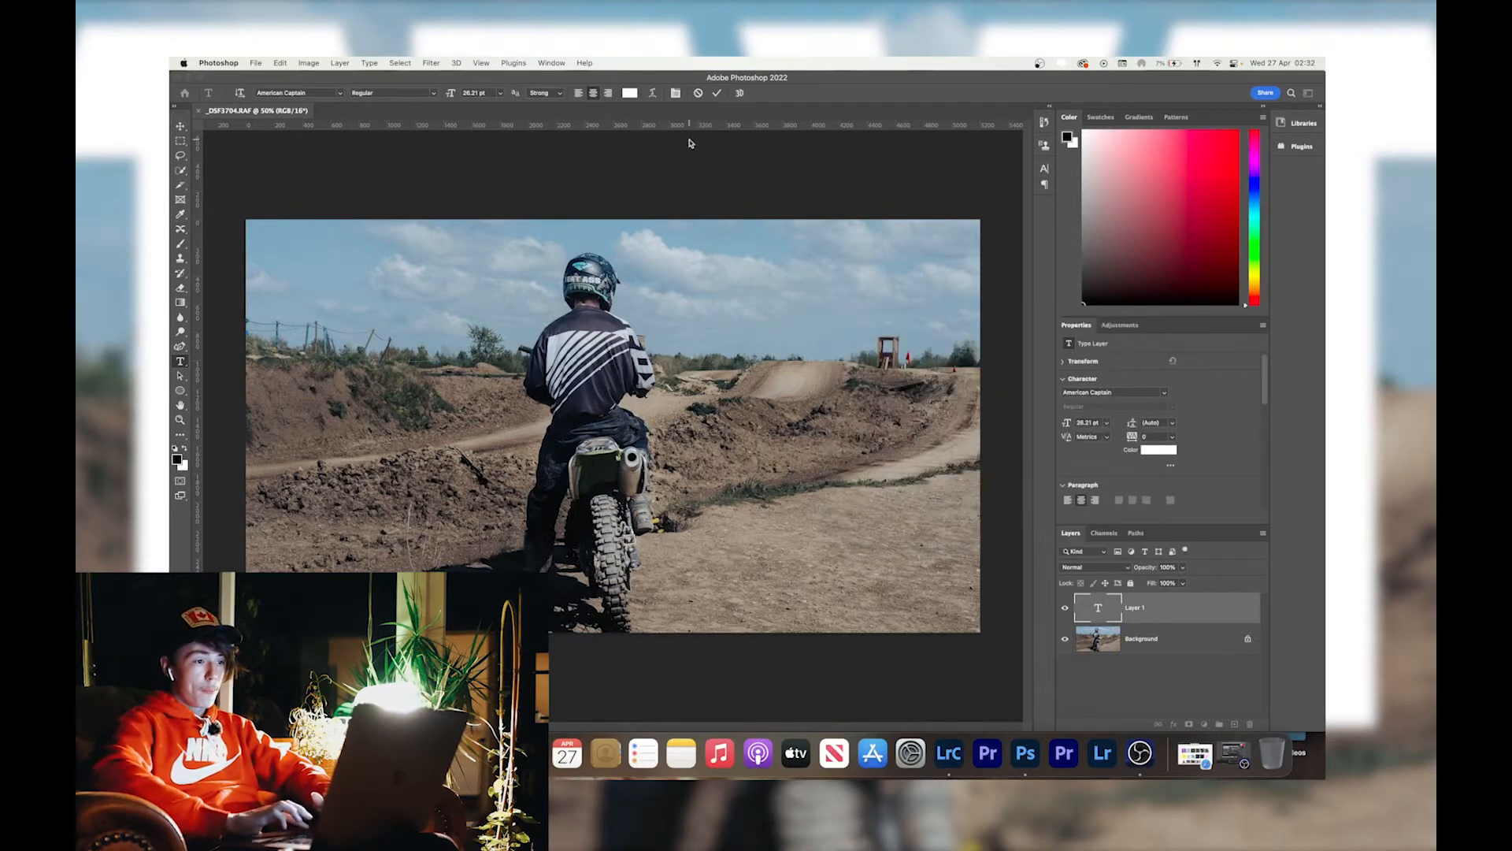
{"action": "left_click", "coordinate": [631, 92]}
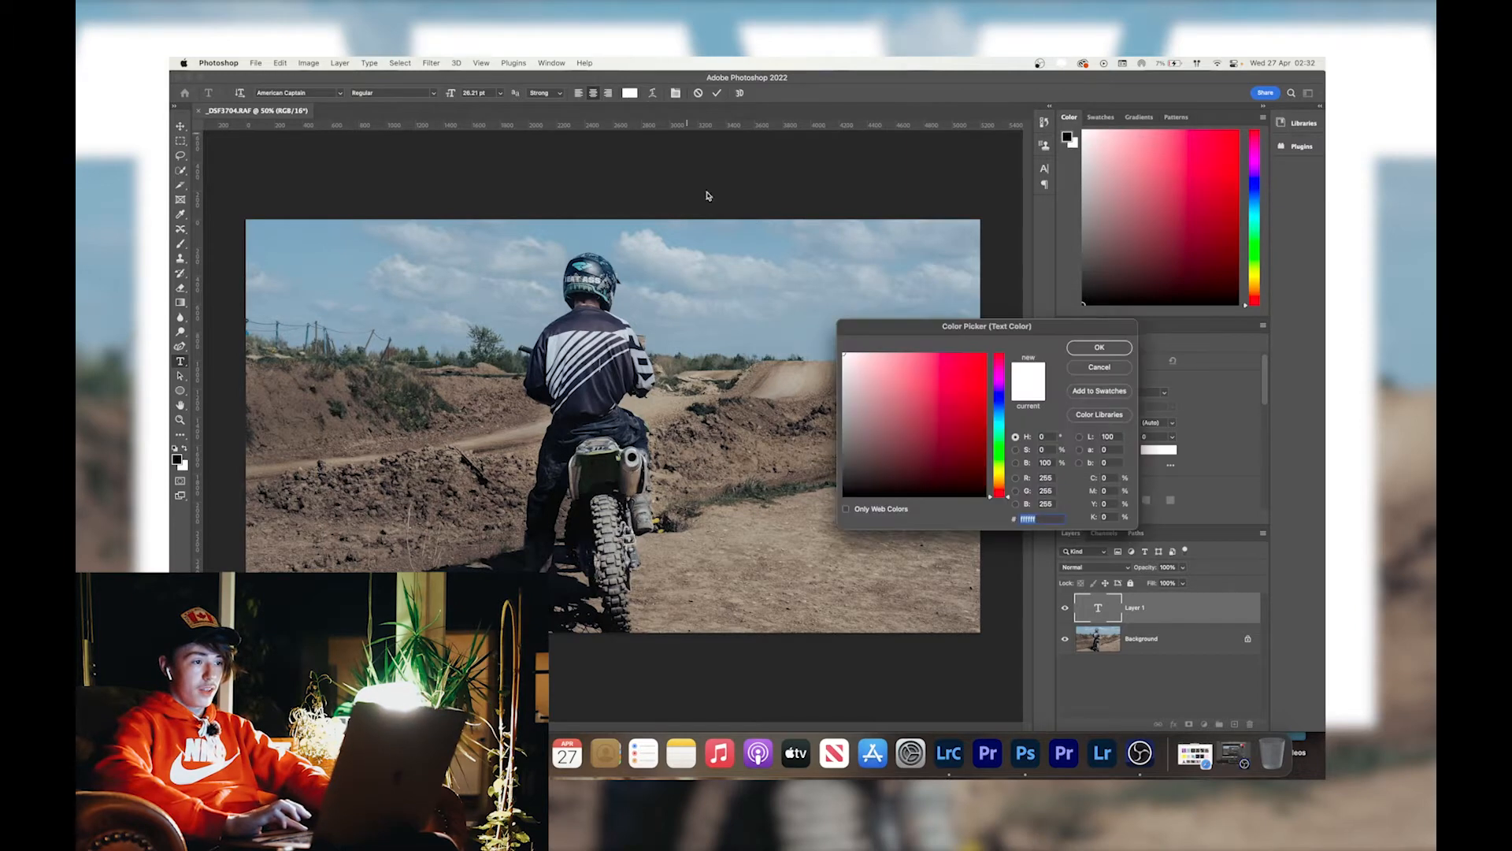
{"action": "left_click", "coordinate": [1100, 347]}
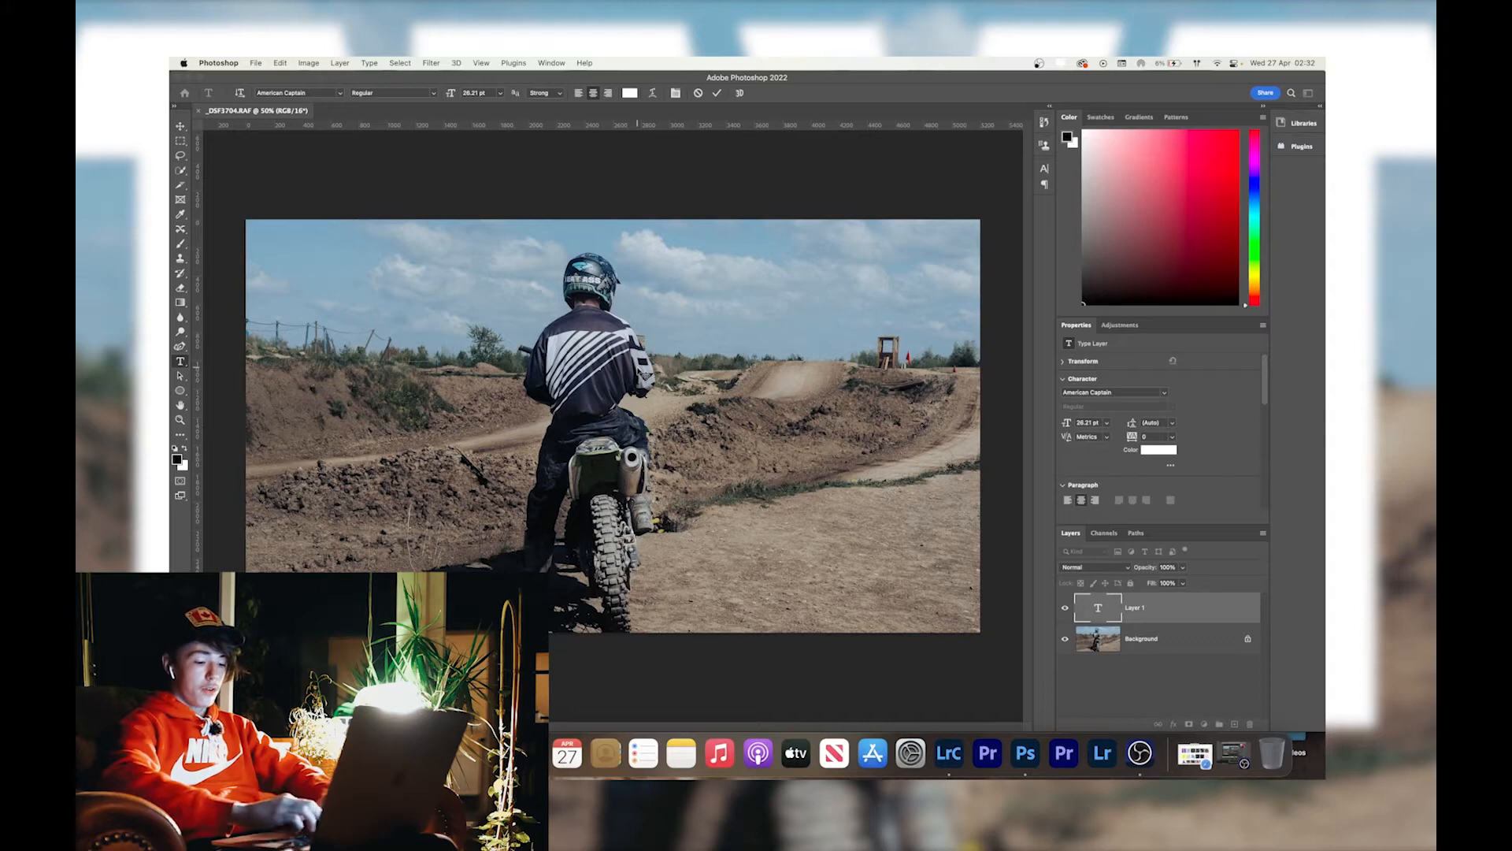
Enter "uncle eddies" as the text on the new layer and commit it.
{"action": "key", "text": "BackSpace"}
{"action": "key", "text": "BackSpace"}
{"action": "type", "text": "CK"}
{"action": "key", "text": "BackSpace"}
{"action": "key", "text": "BackSpace"}
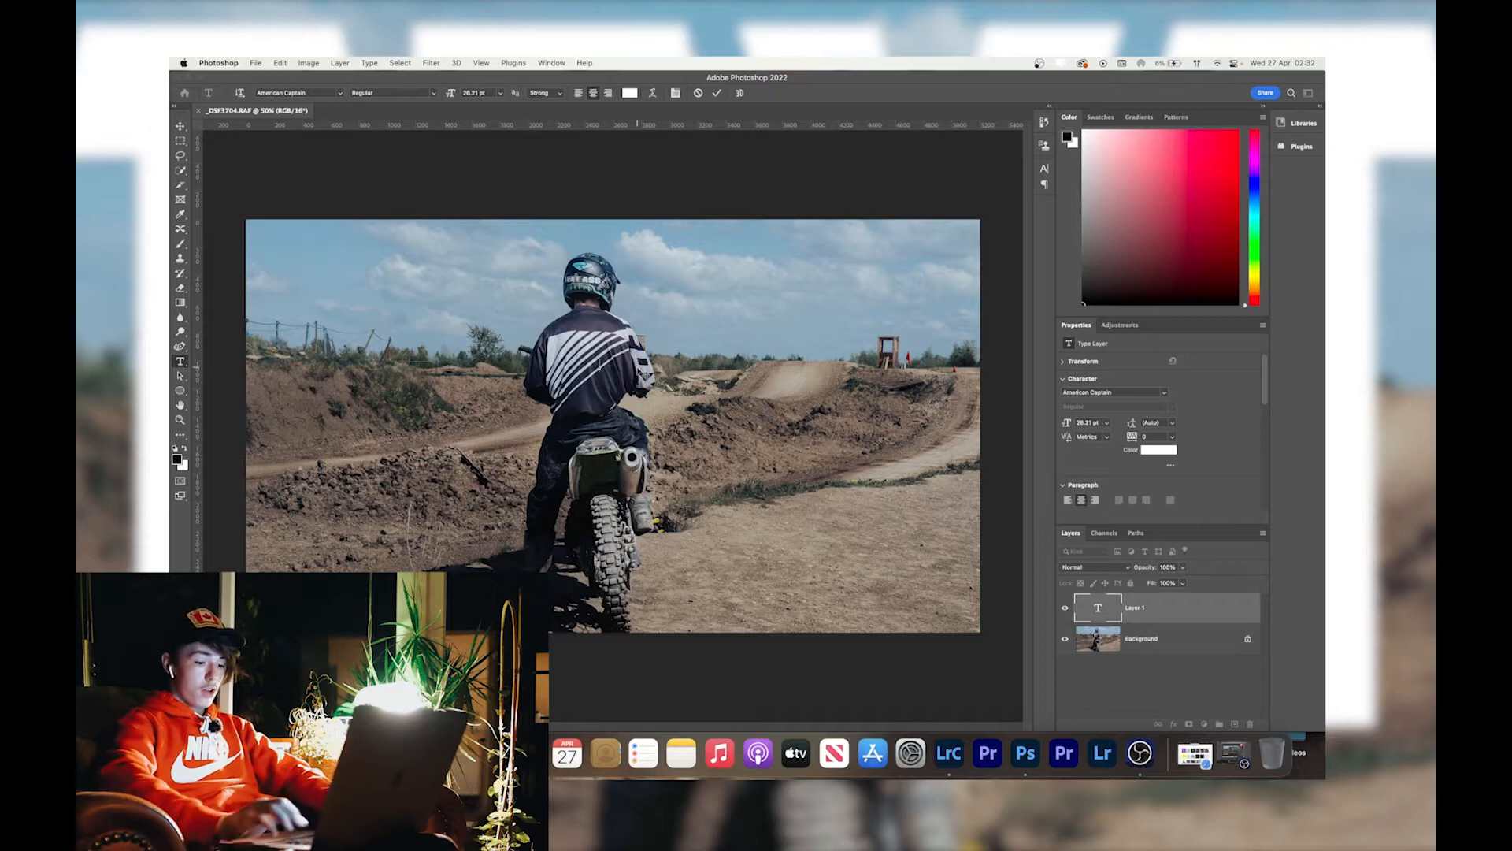
{"action": "type", "text": "LE EDDI"}
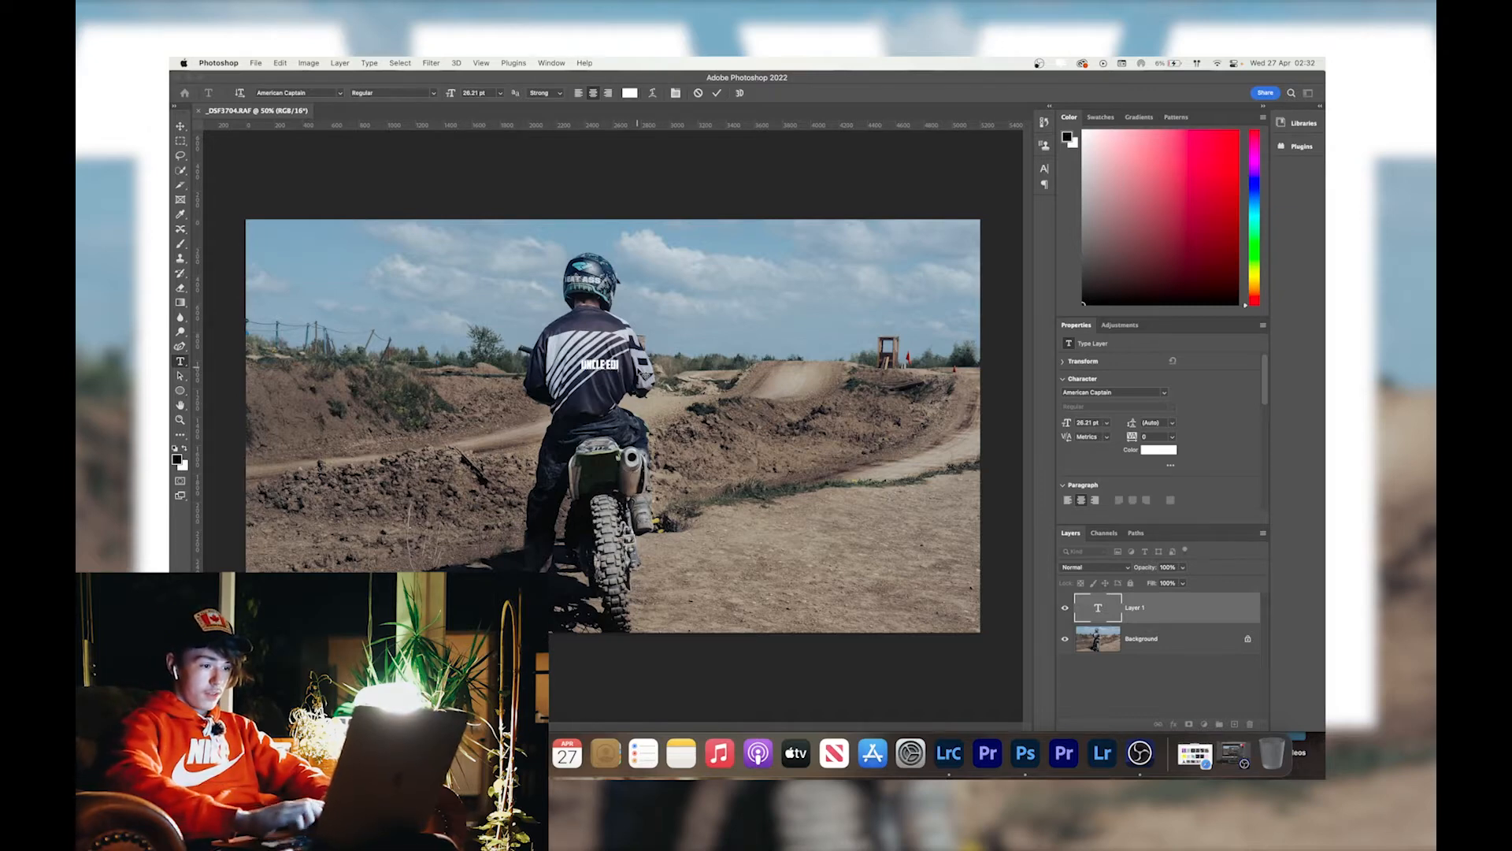
{"action": "type", "text": "ES"}
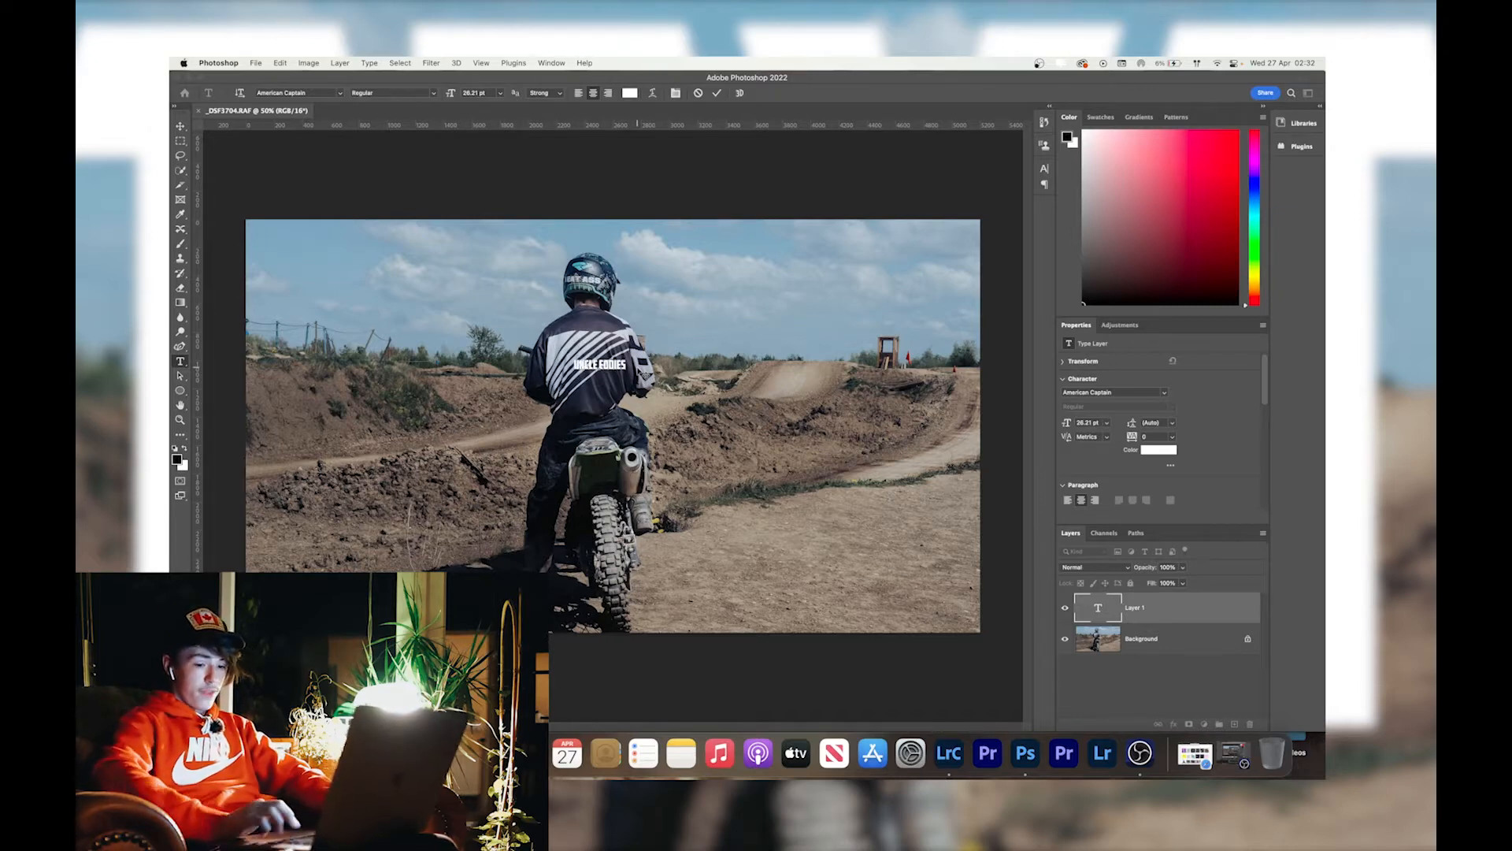
{"action": "left_click", "coordinate": [717, 93]}
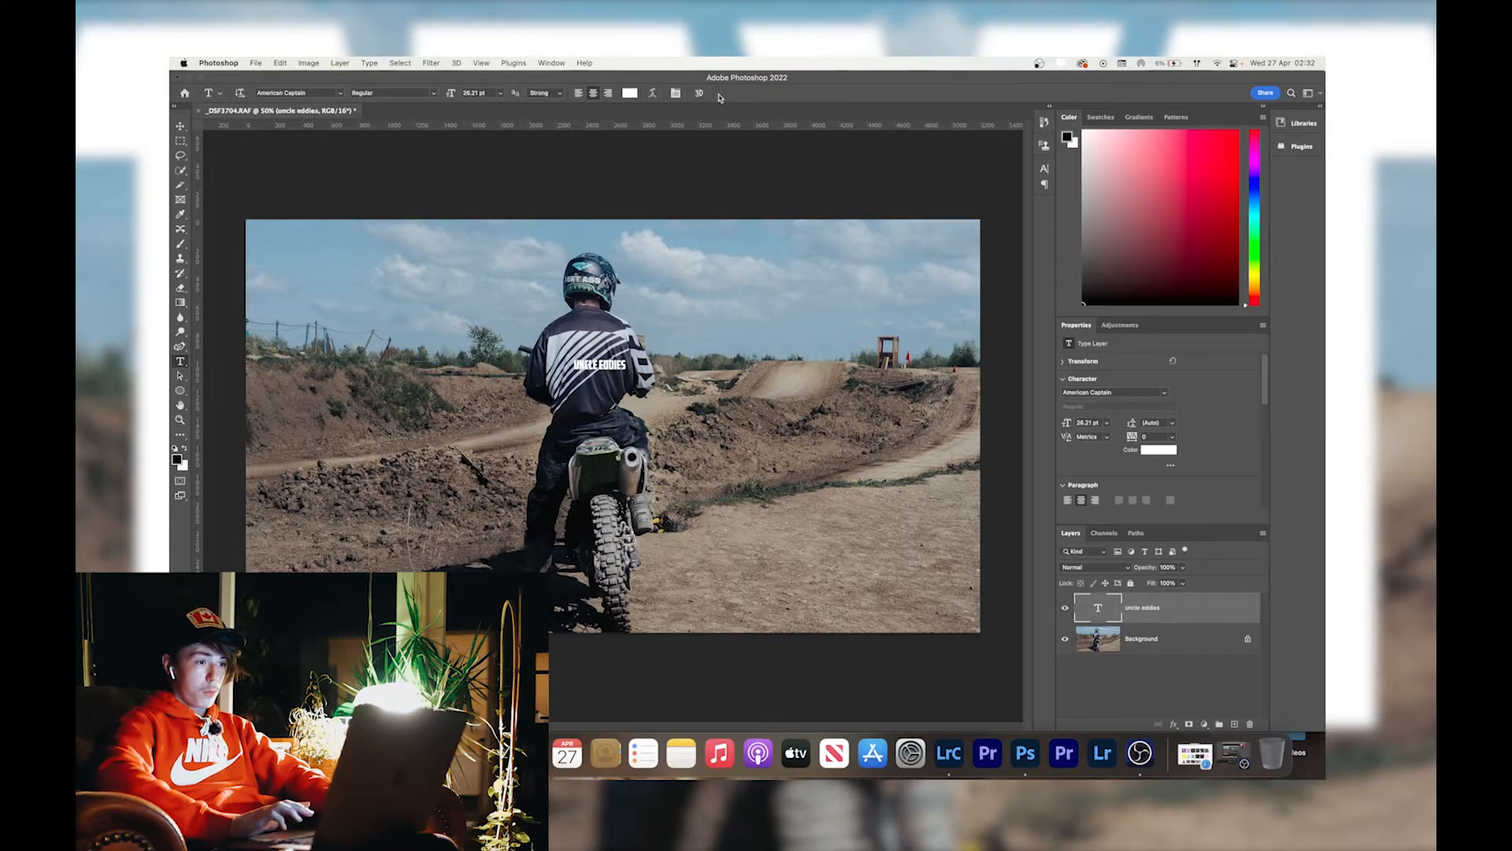
Scale up the UNCLE EDDIES text to nearly the photo's full width and centre it across the sky.
{"action": "key", "text": "super+t"}
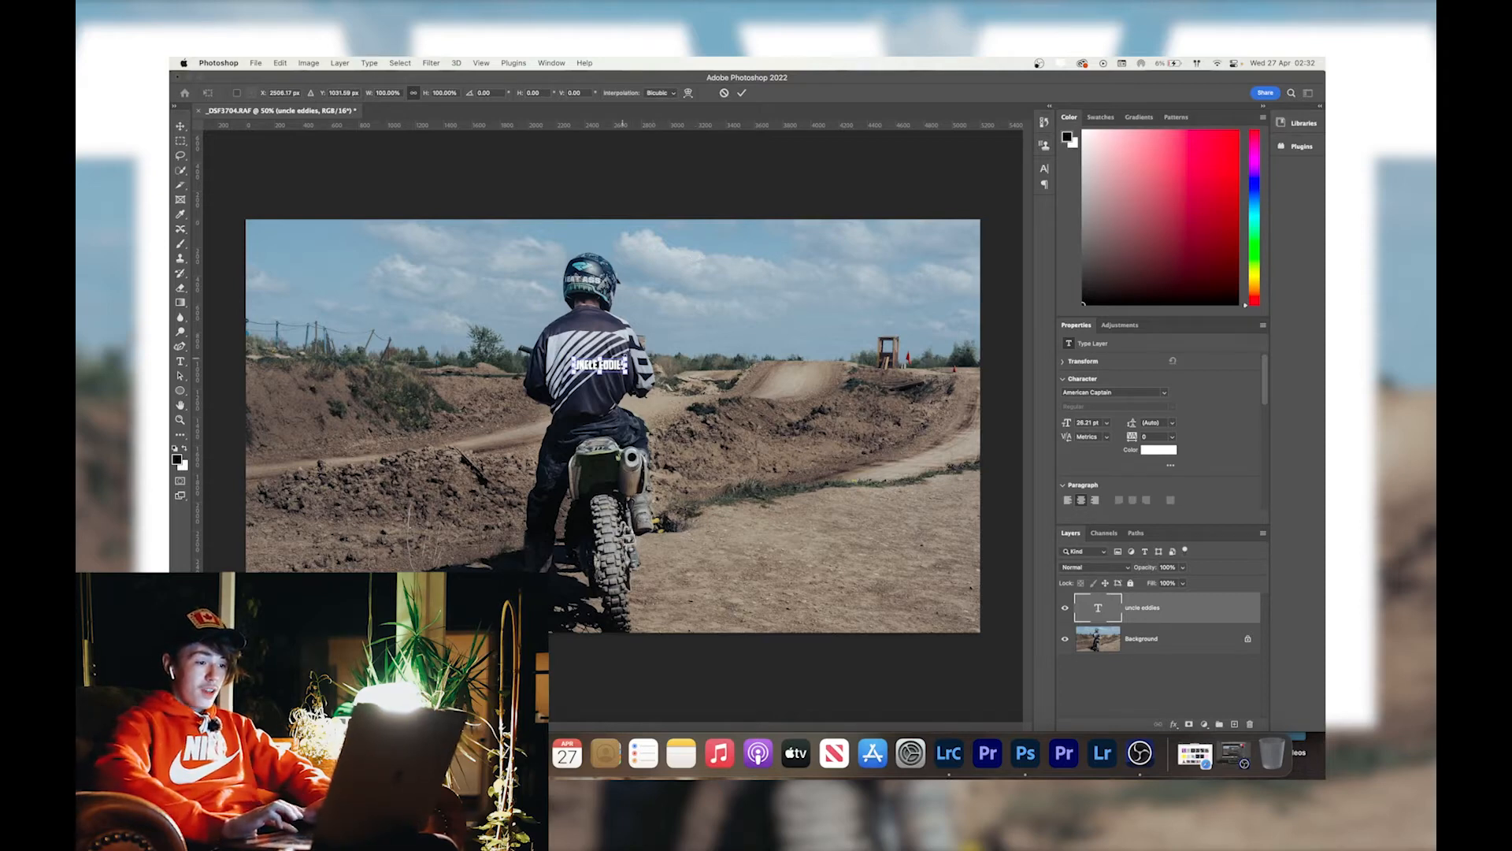
{"action": "left_click_drag", "start_coordinate": [628, 357], "coordinate": [623, 309]}
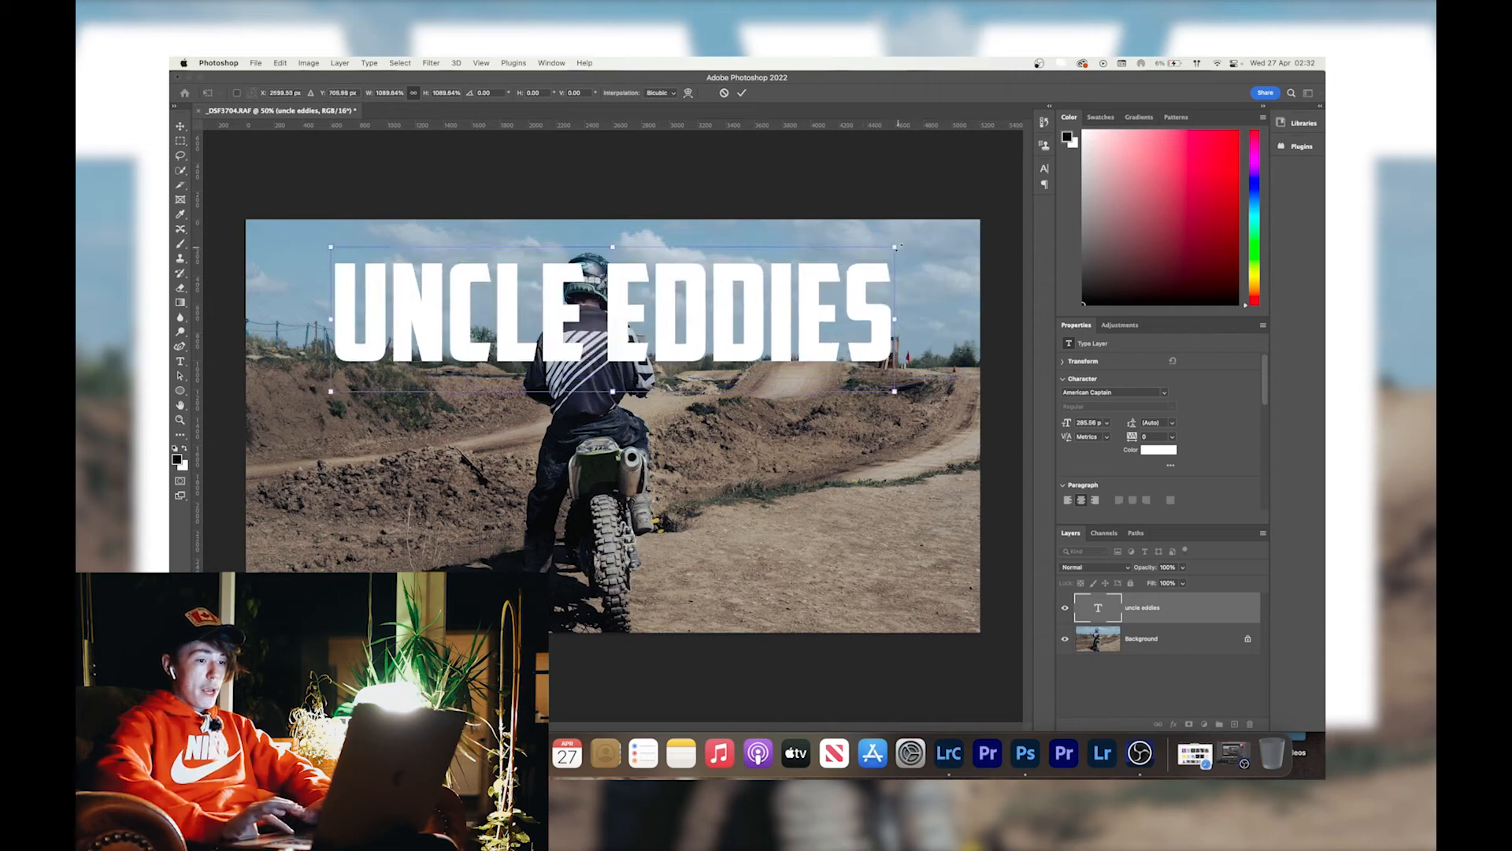
{"action": "left_click_drag", "start_coordinate": [895, 245], "coordinate": [1054, 205]}
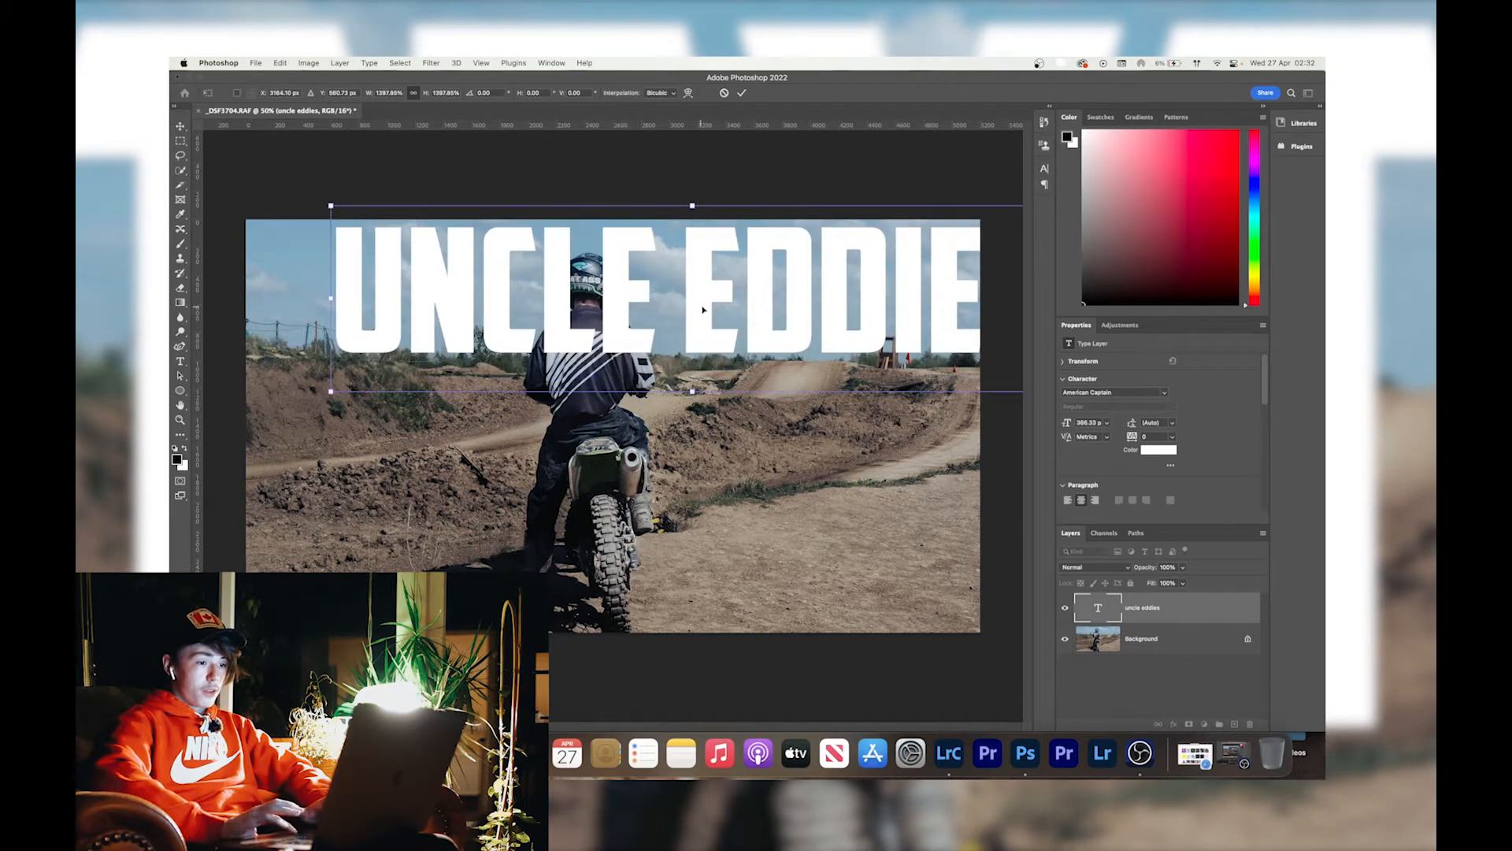
{"action": "left_click_drag", "start_coordinate": [710, 311], "coordinate": [630, 323]}
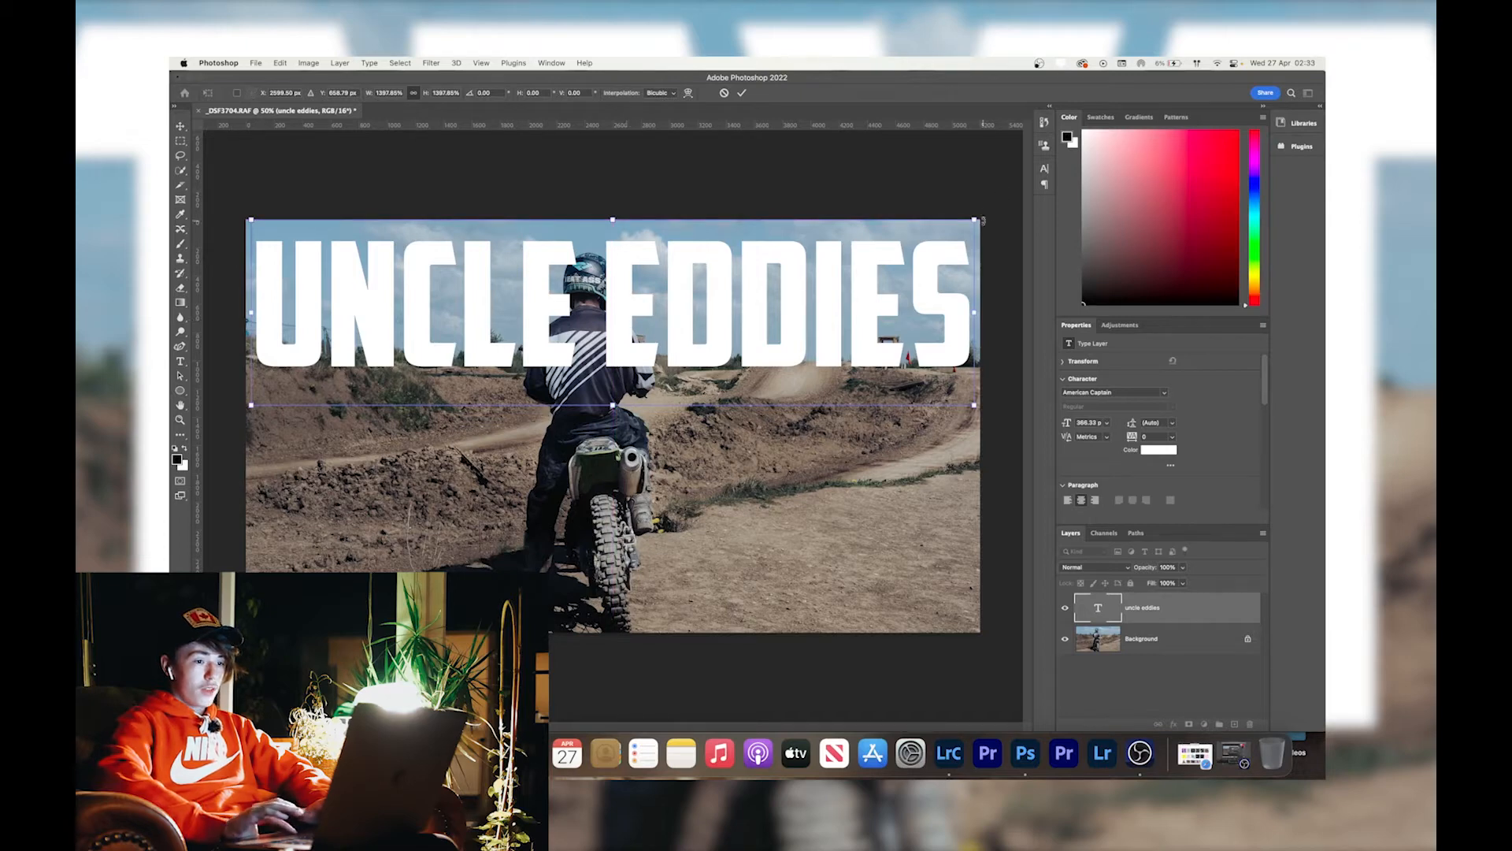
{"action": "left_click_drag", "start_coordinate": [974, 216], "coordinate": [950, 227]}
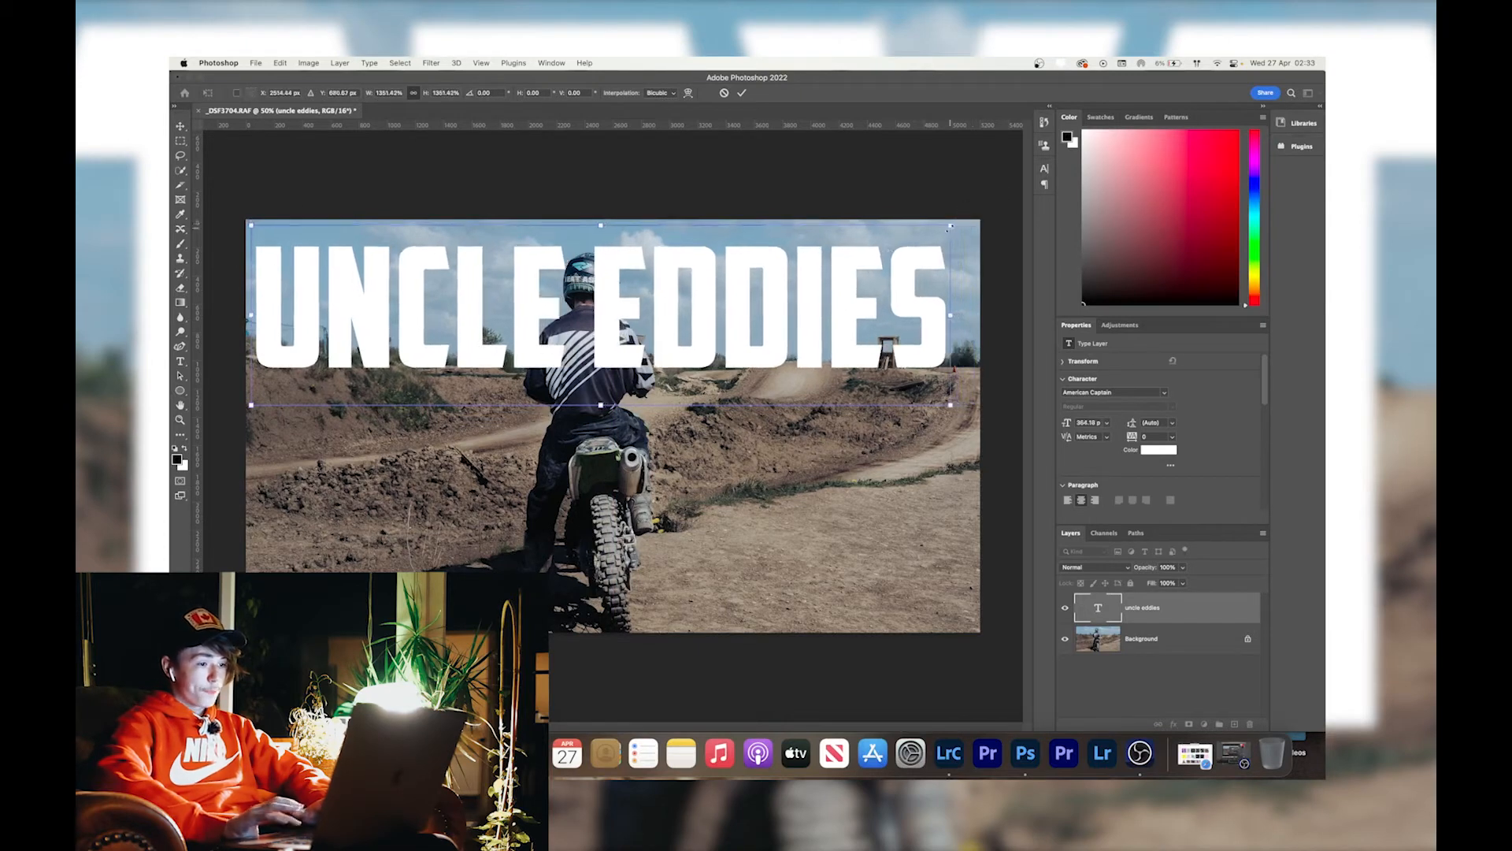
{"action": "left_click_drag", "start_coordinate": [713, 314], "coordinate": [638, 301]}
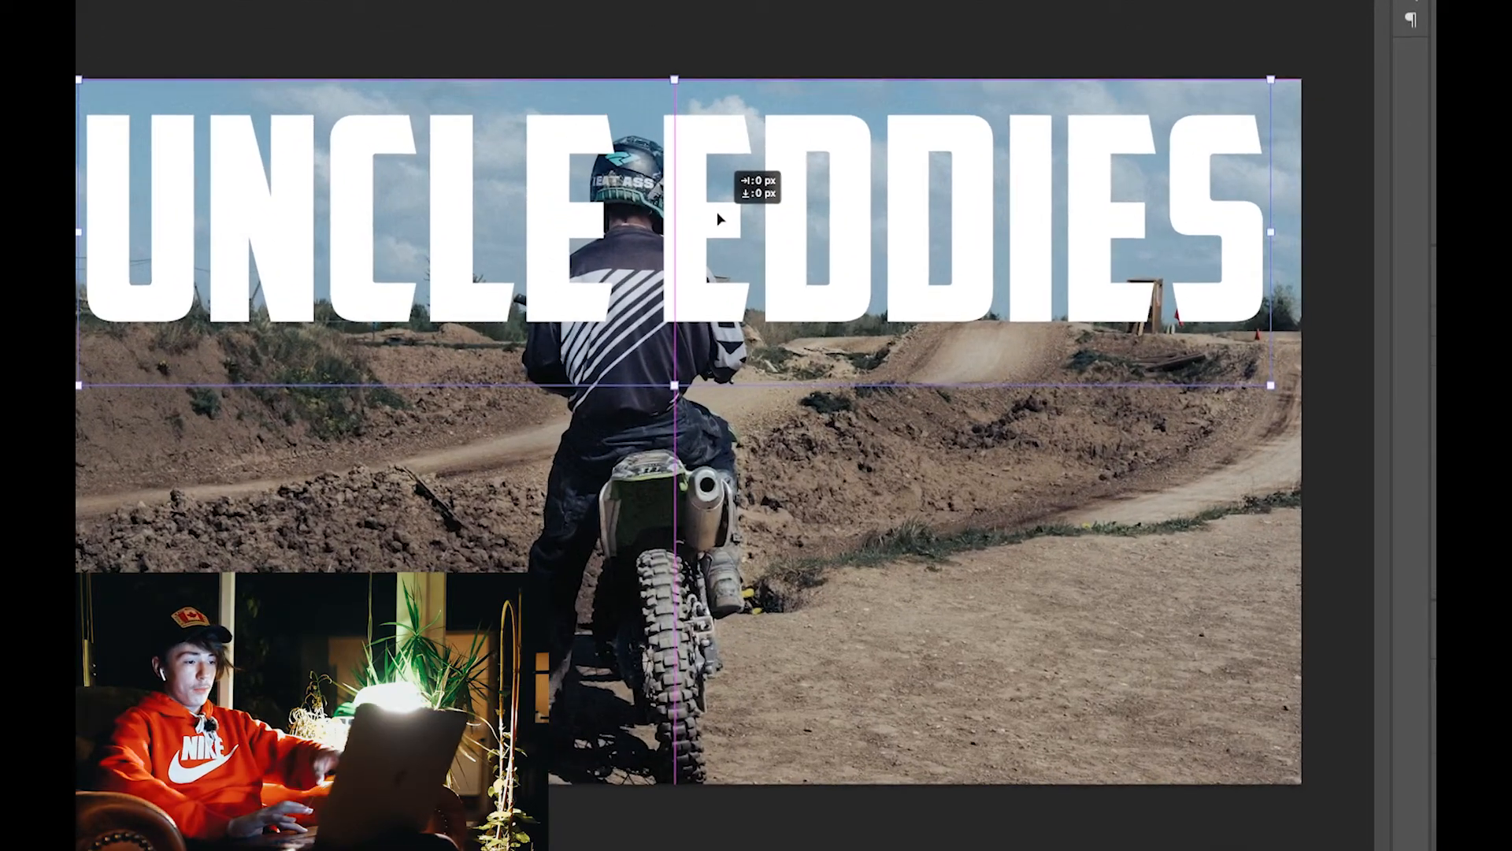
{"action": "left_click_drag", "start_coordinate": [719, 219], "coordinate": [717, 214]}
{"action": "key", "text": "Return"}
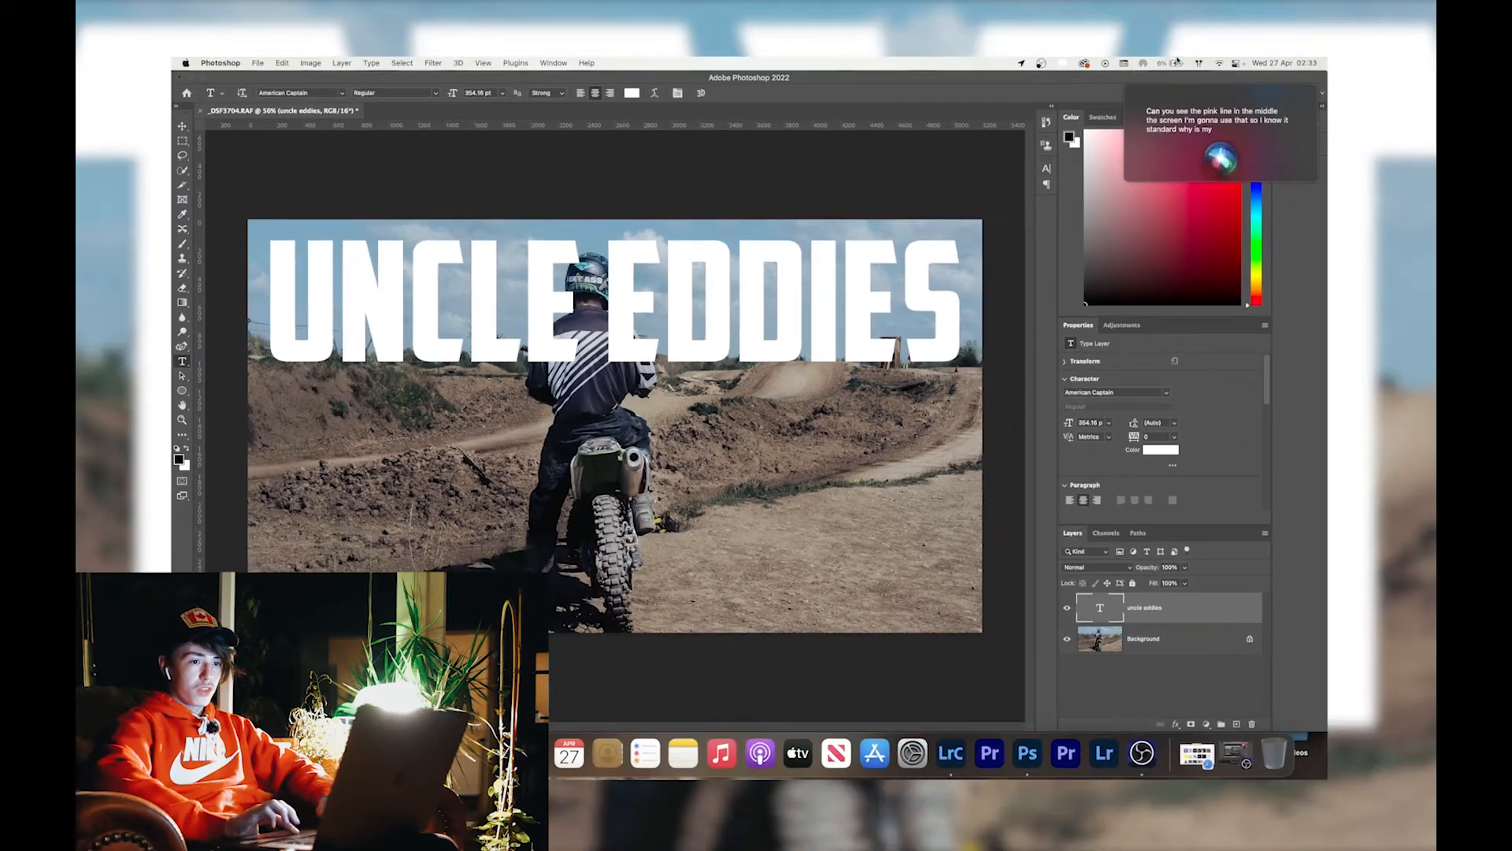
{"action": "left_click", "coordinate": [1128, 89]}
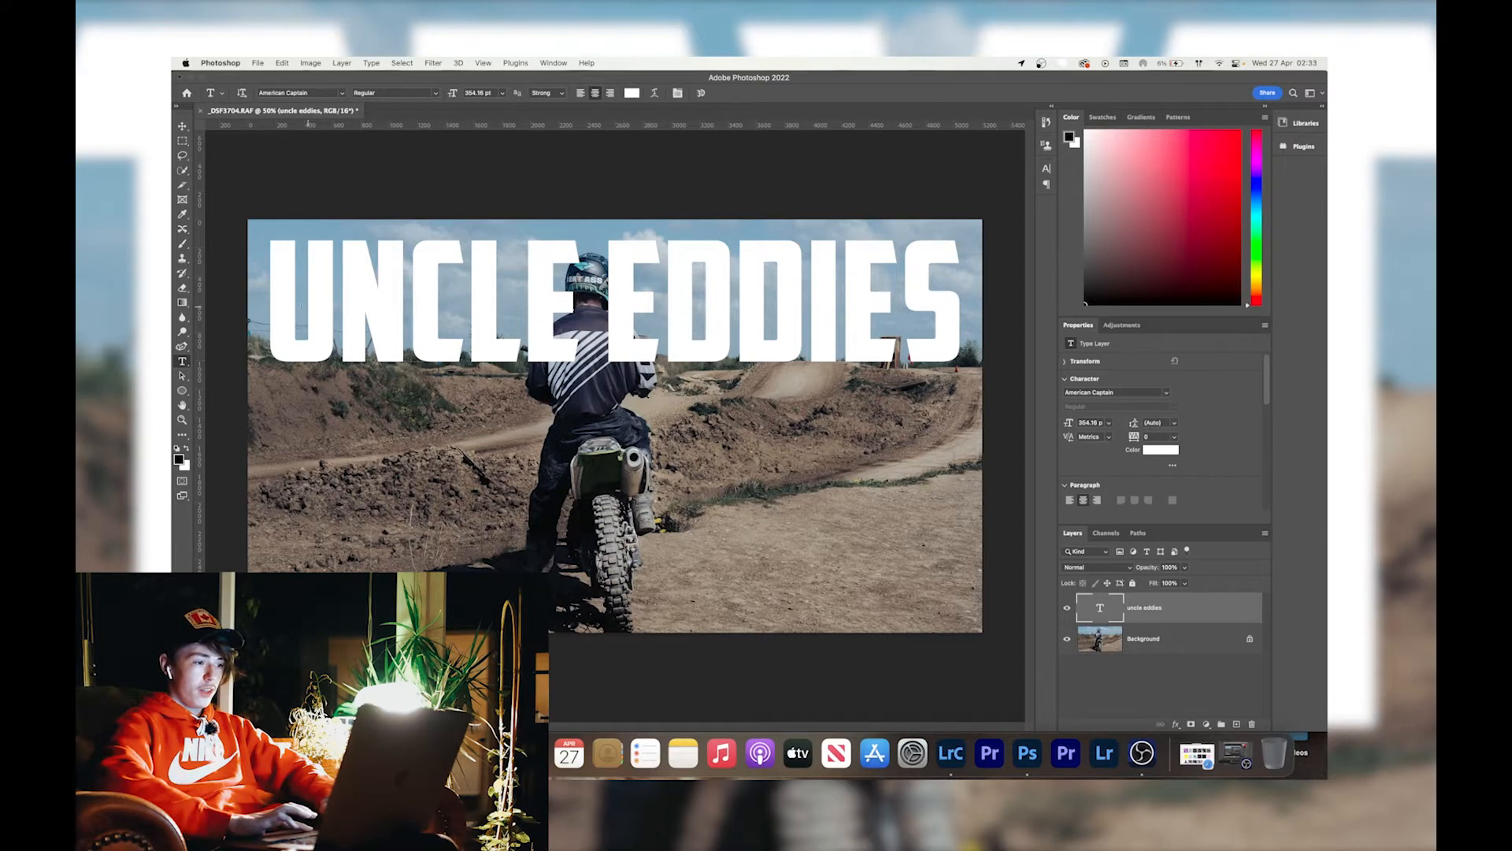
Recolour only the word EDDIES in the title bright green.
{"action": "left_click_drag", "start_coordinate": [610, 298], "coordinate": [949, 295]}
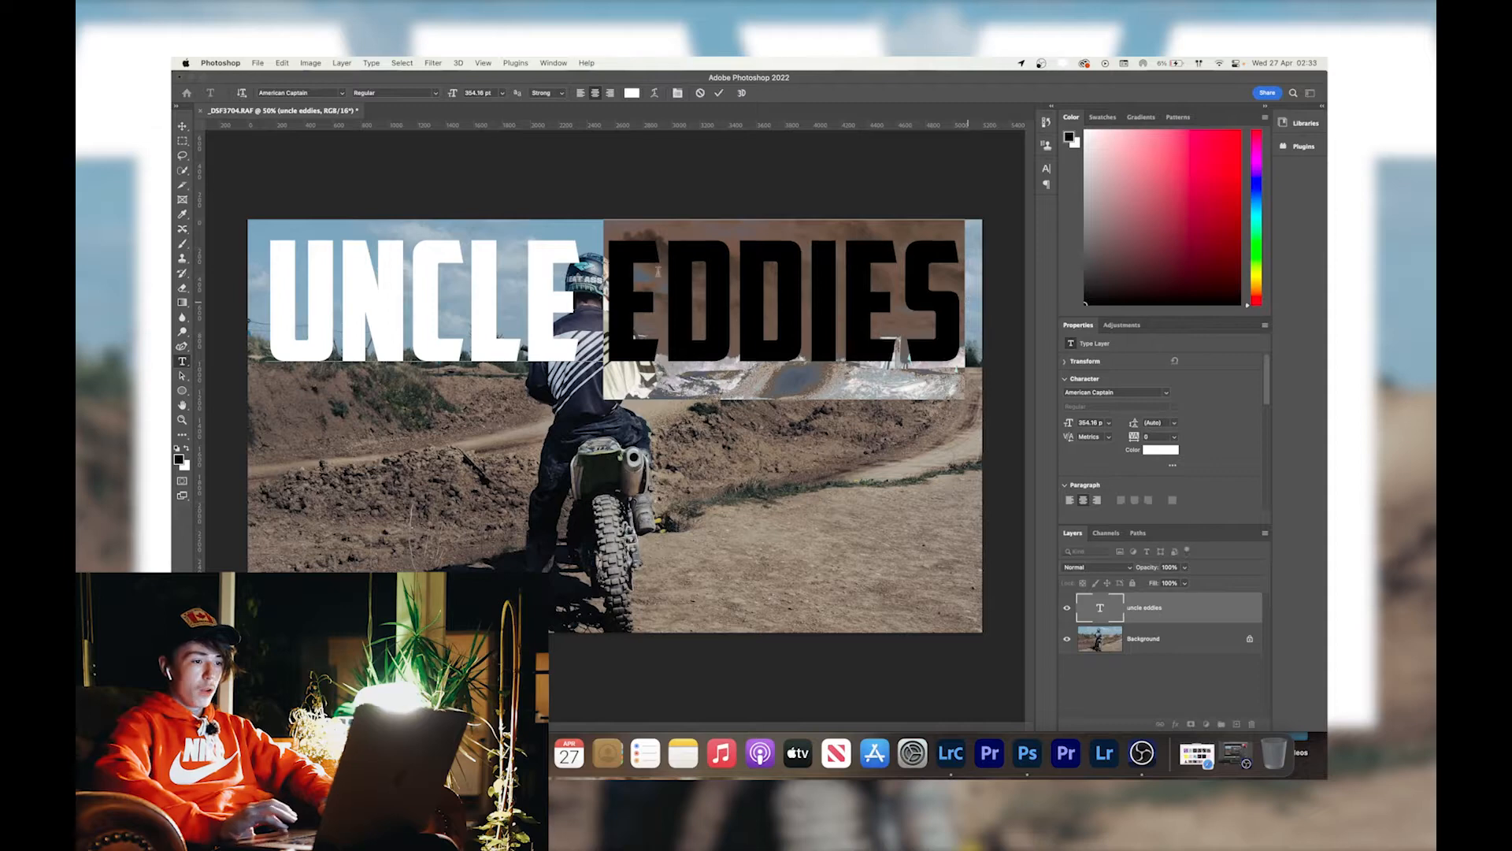
{"action": "left_click", "coordinate": [632, 93]}
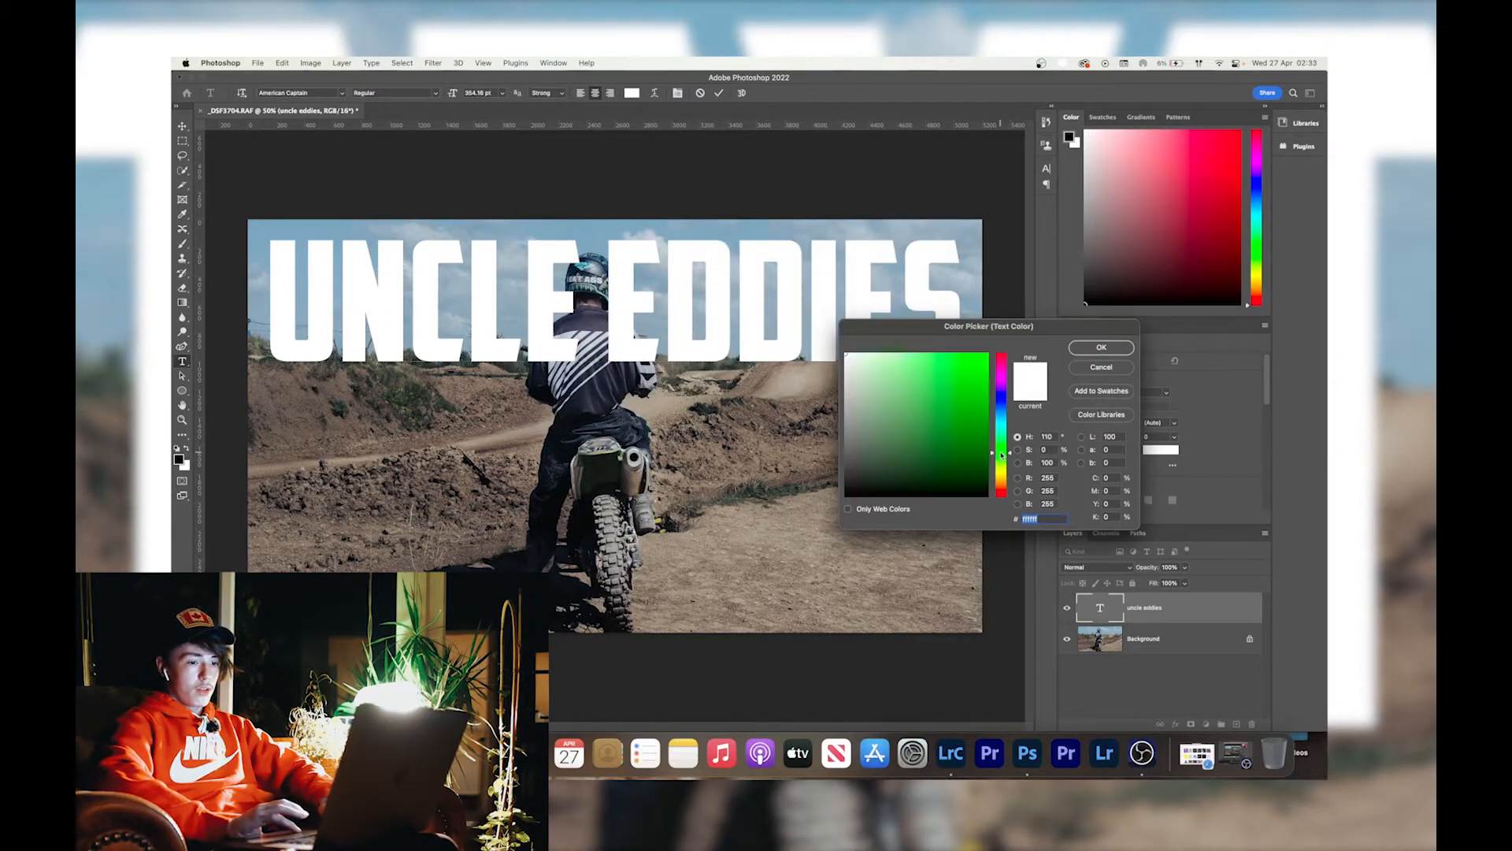
{"action": "left_click_drag", "start_coordinate": [1002, 455], "coordinate": [1002, 451]}
{"action": "left_click", "coordinate": [980, 391]}
{"action": "left_click", "coordinate": [1098, 348]}
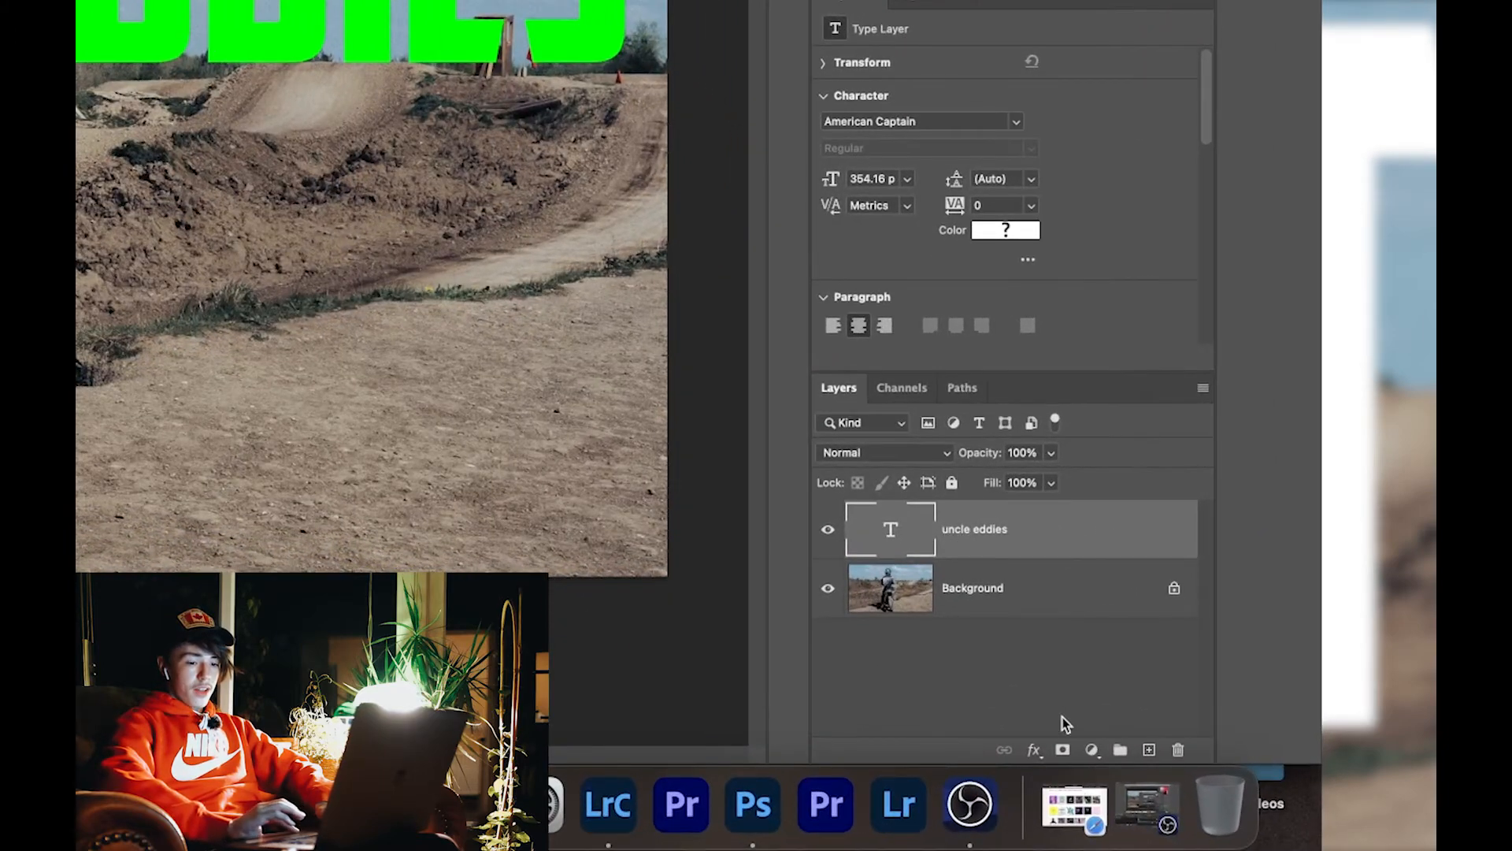
Add a layer mask to the uncle eddies text layer and choose the Brush Tool, keeping black as the foreground colour.
{"action": "left_click", "coordinate": [1062, 750]}
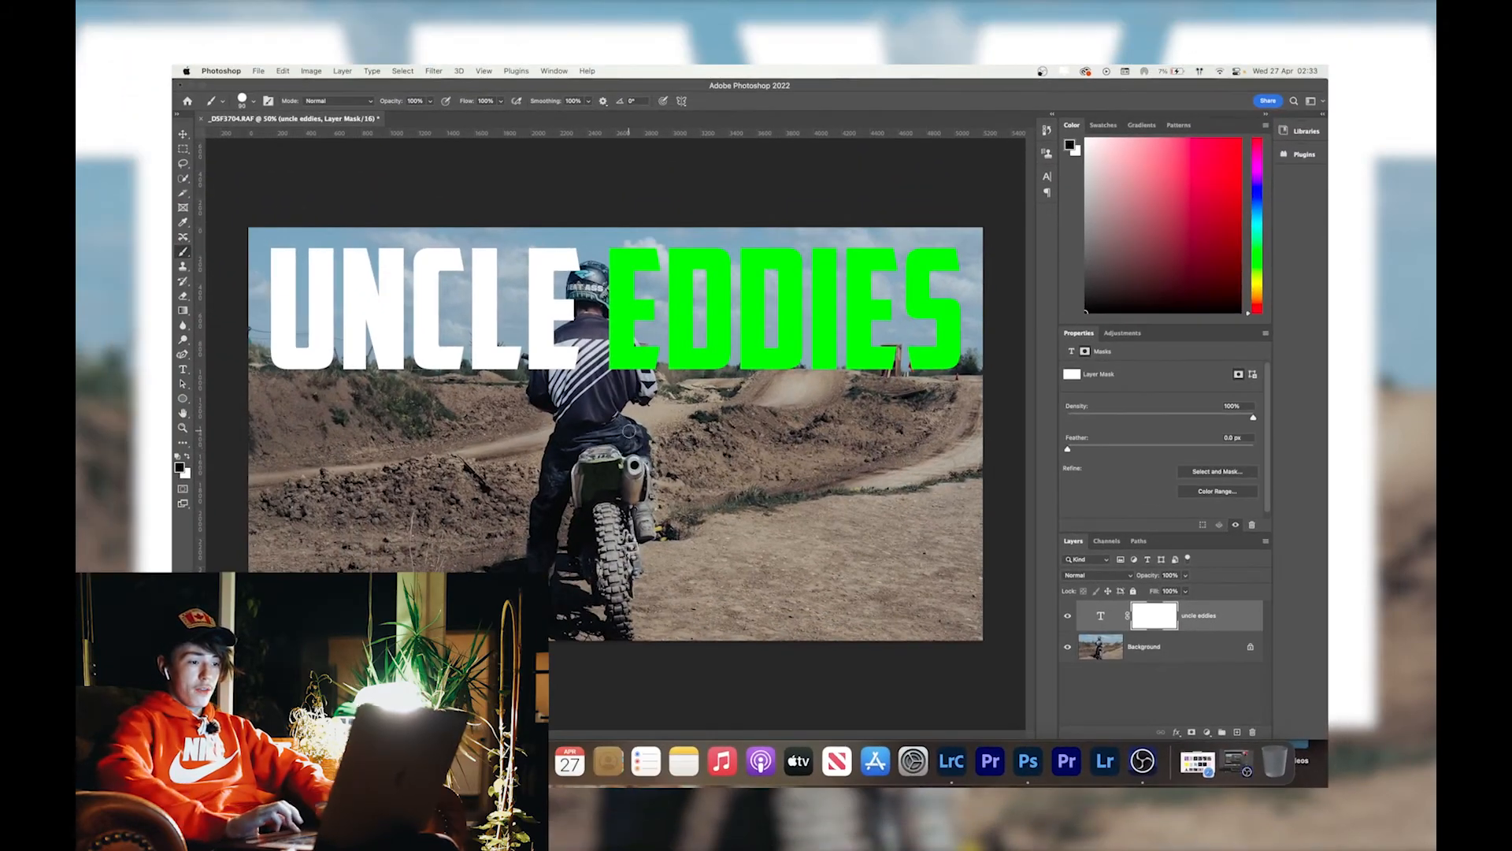
{"action": "left_click", "coordinate": [184, 254]}
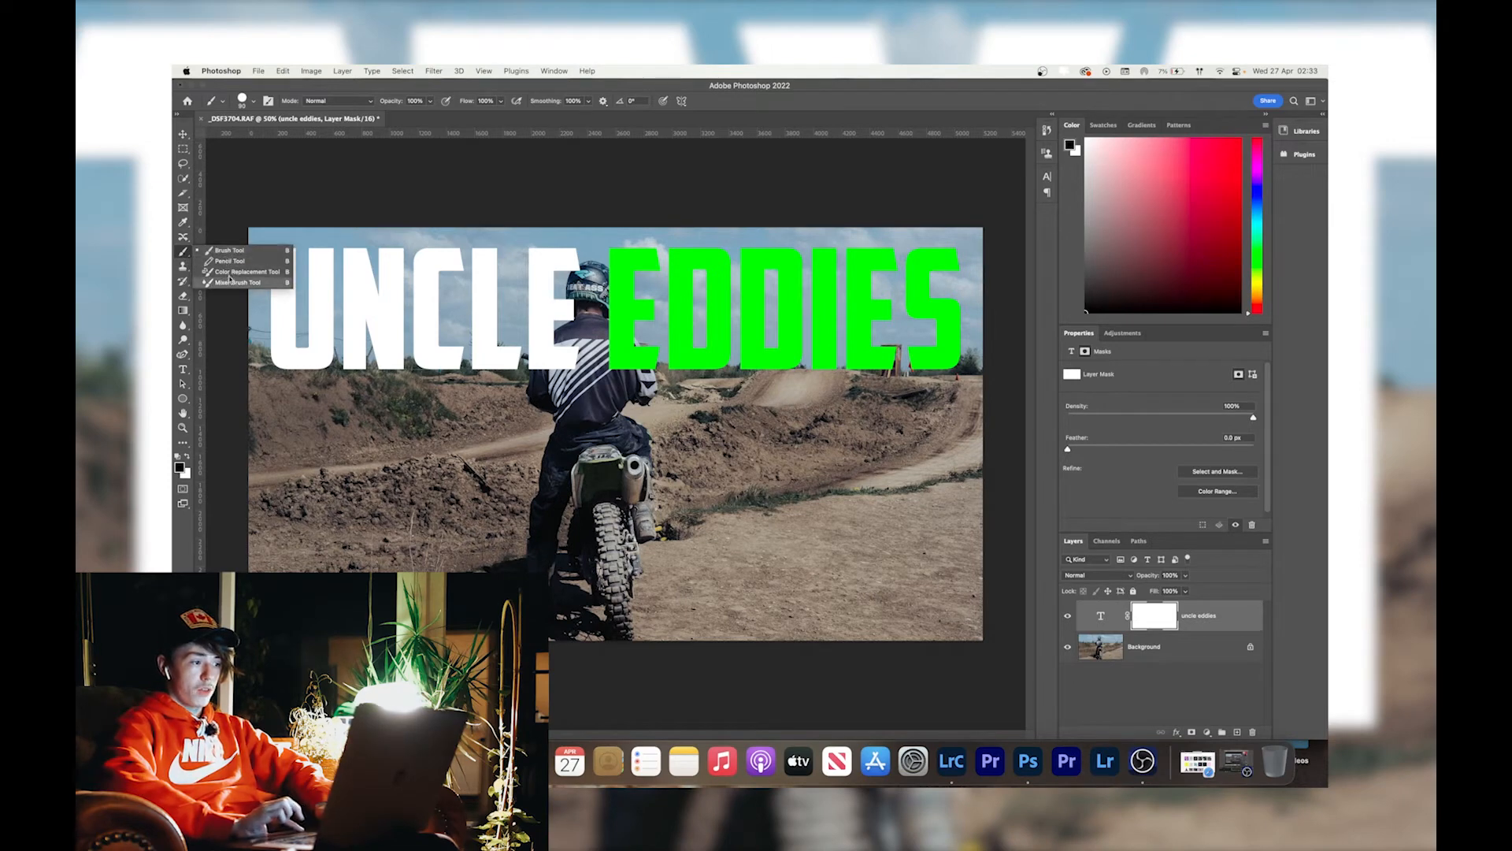
{"action": "left_click", "coordinate": [229, 251]}
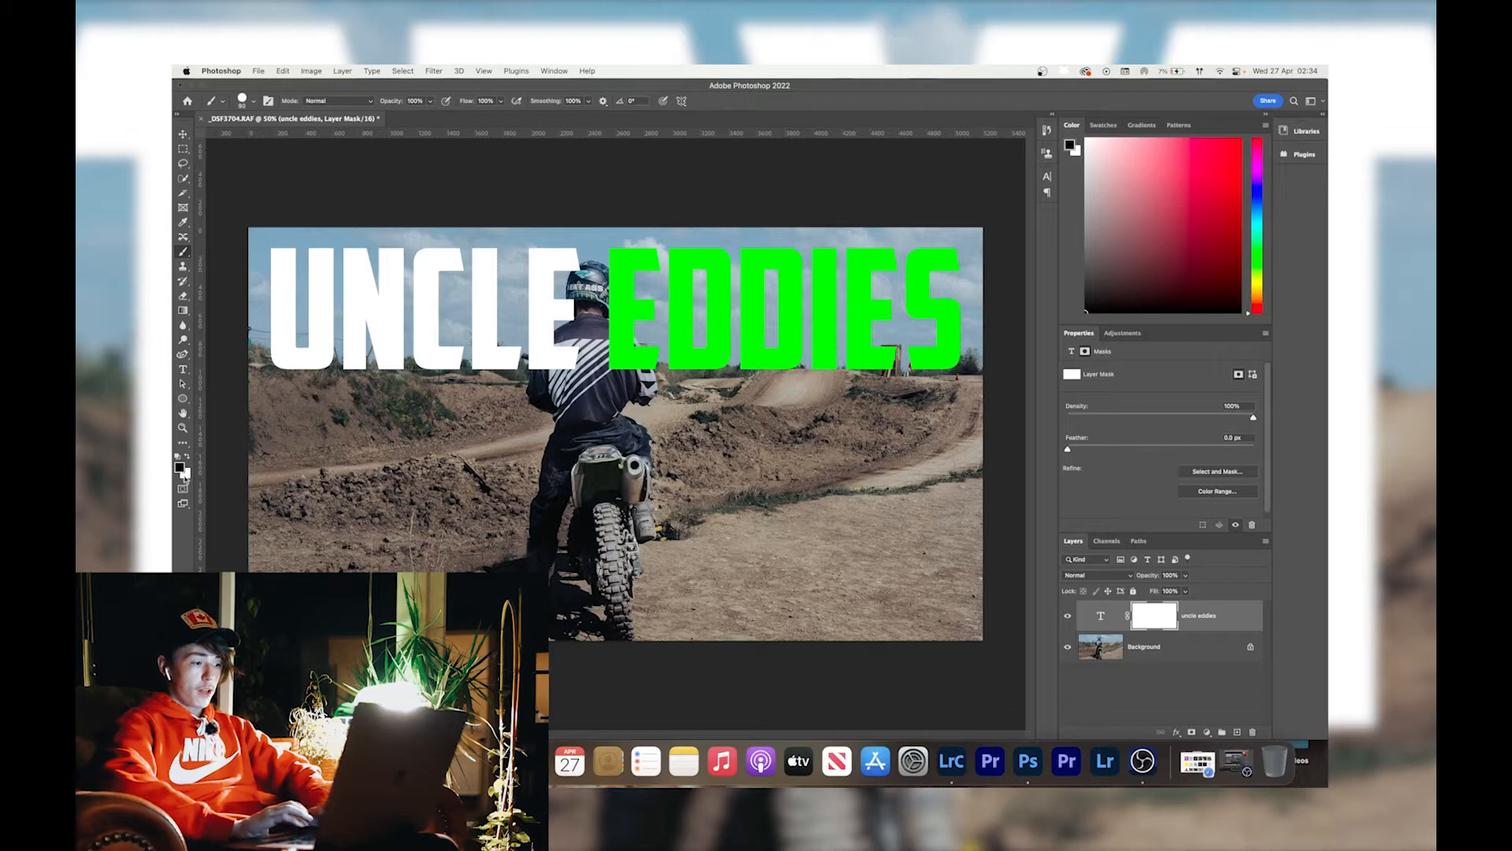
{"action": "key", "text": "x"}
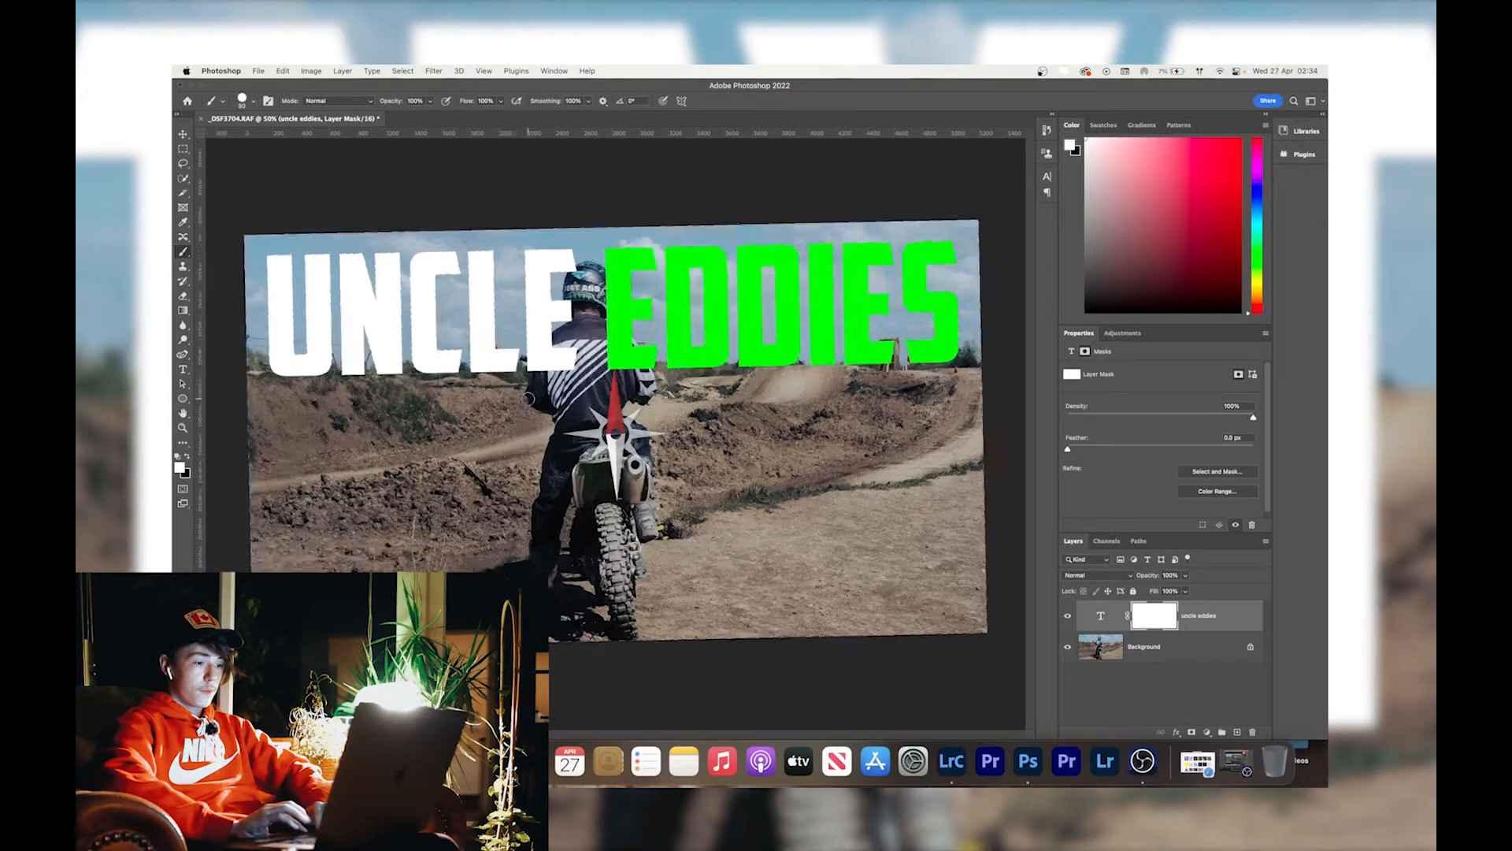
{"action": "key", "text": "super+z"}
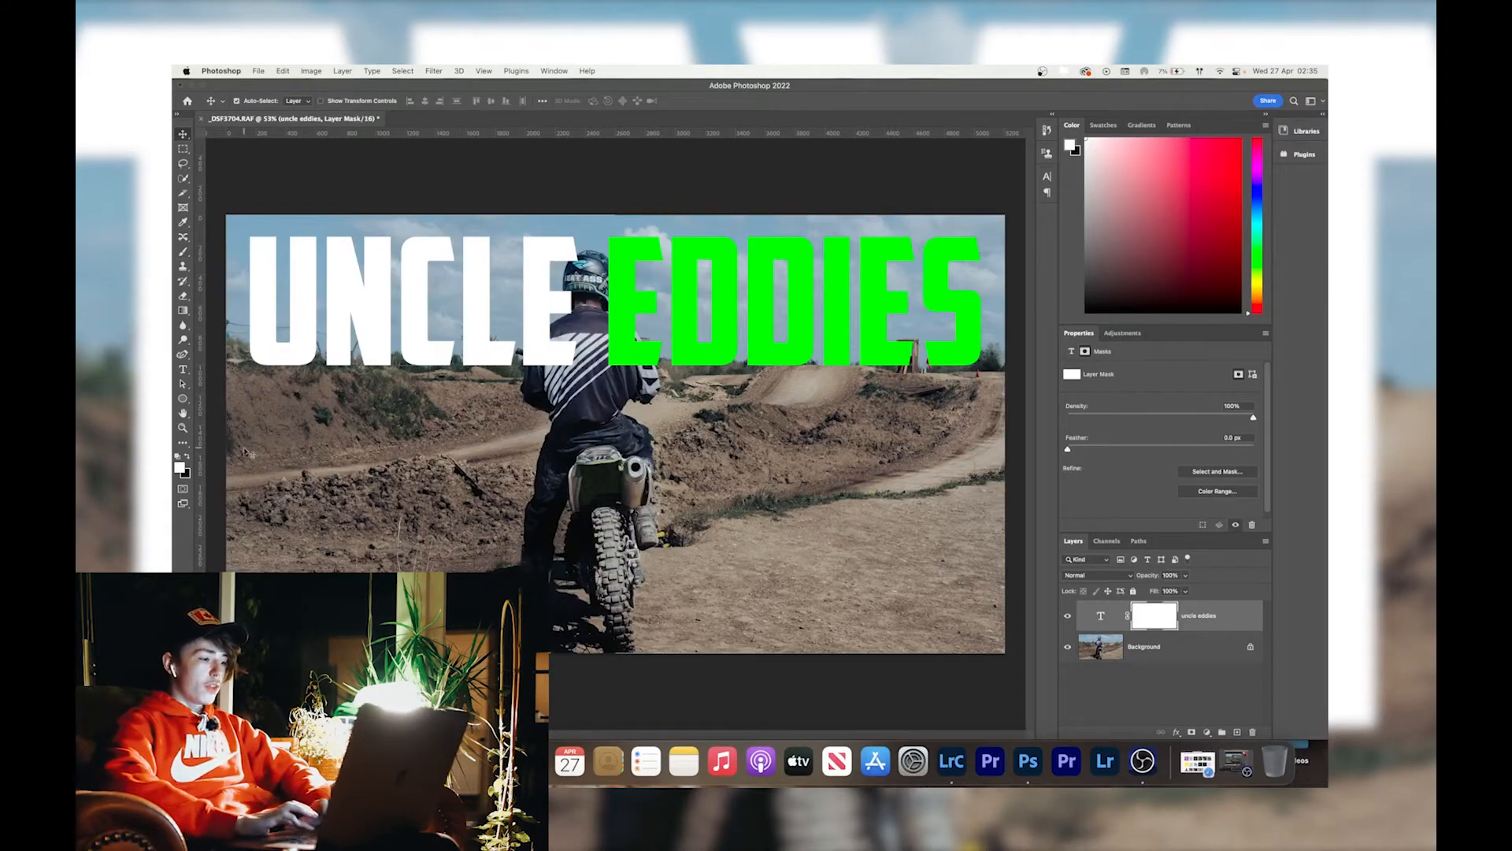
{"action": "key", "text": "x"}
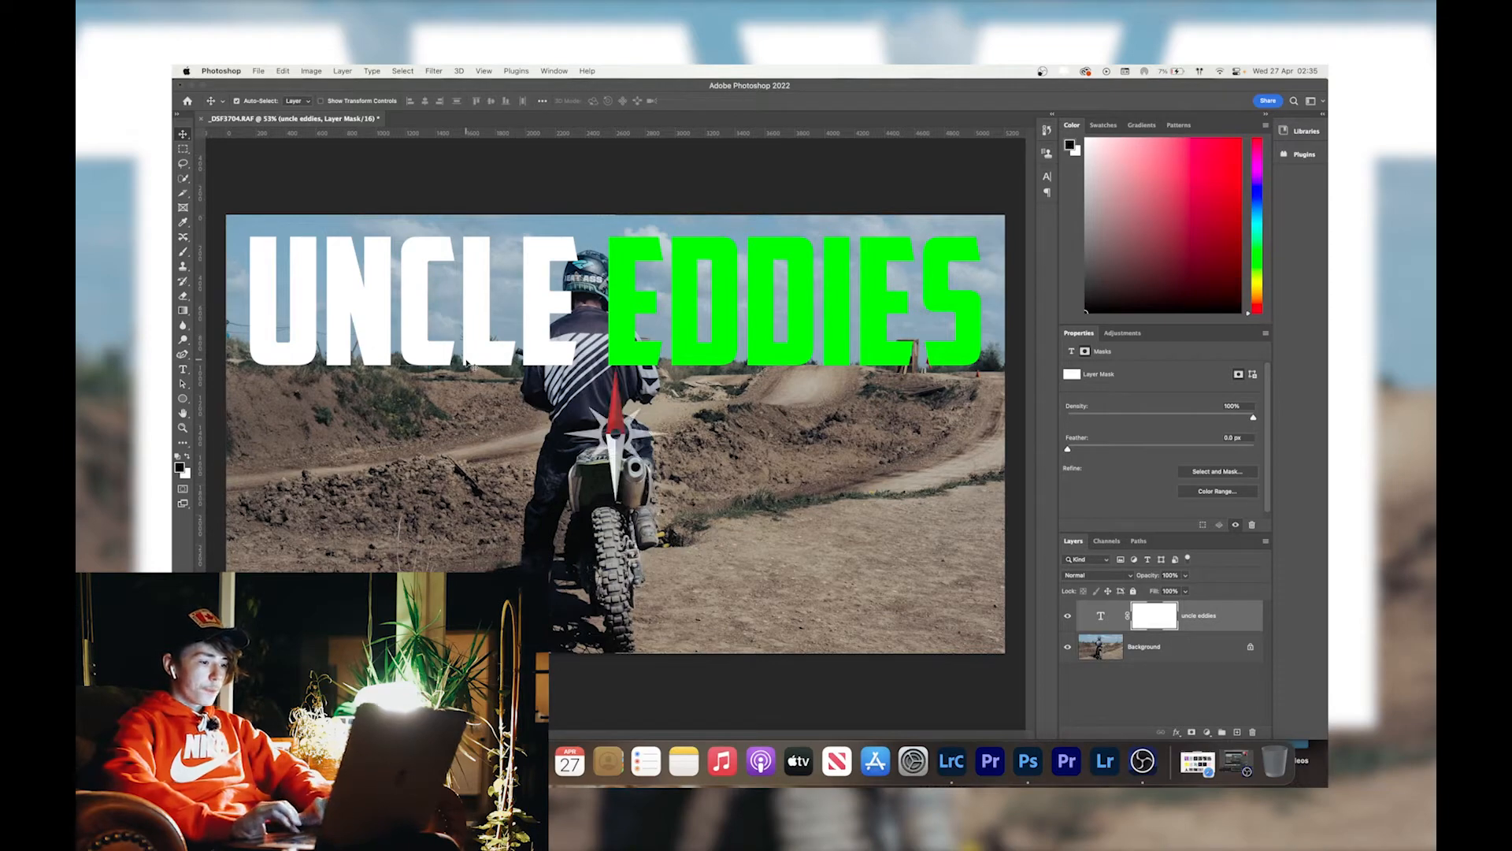
{"action": "scroll", "coordinate": [584, 354], "scroll_direction": "up", "scroll_amount": 5}
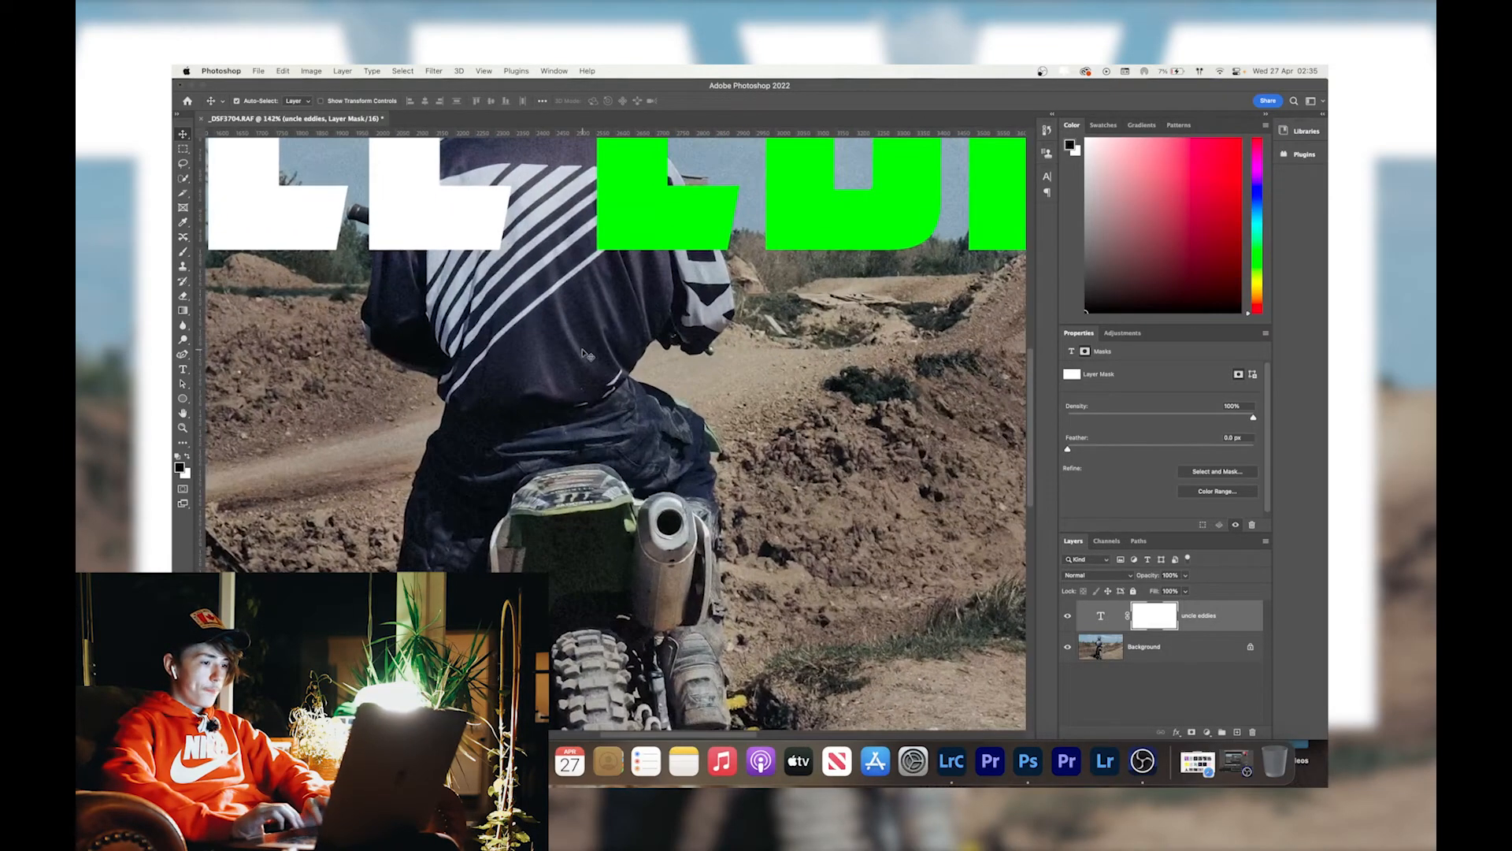
Hide a small lower corner of the white E by painting black on the mask, and restore it by painting white.
{"action": "scroll", "coordinate": [584, 355], "scroll_direction": "up", "scroll_amount": 3}
{"action": "key", "text": "b"}
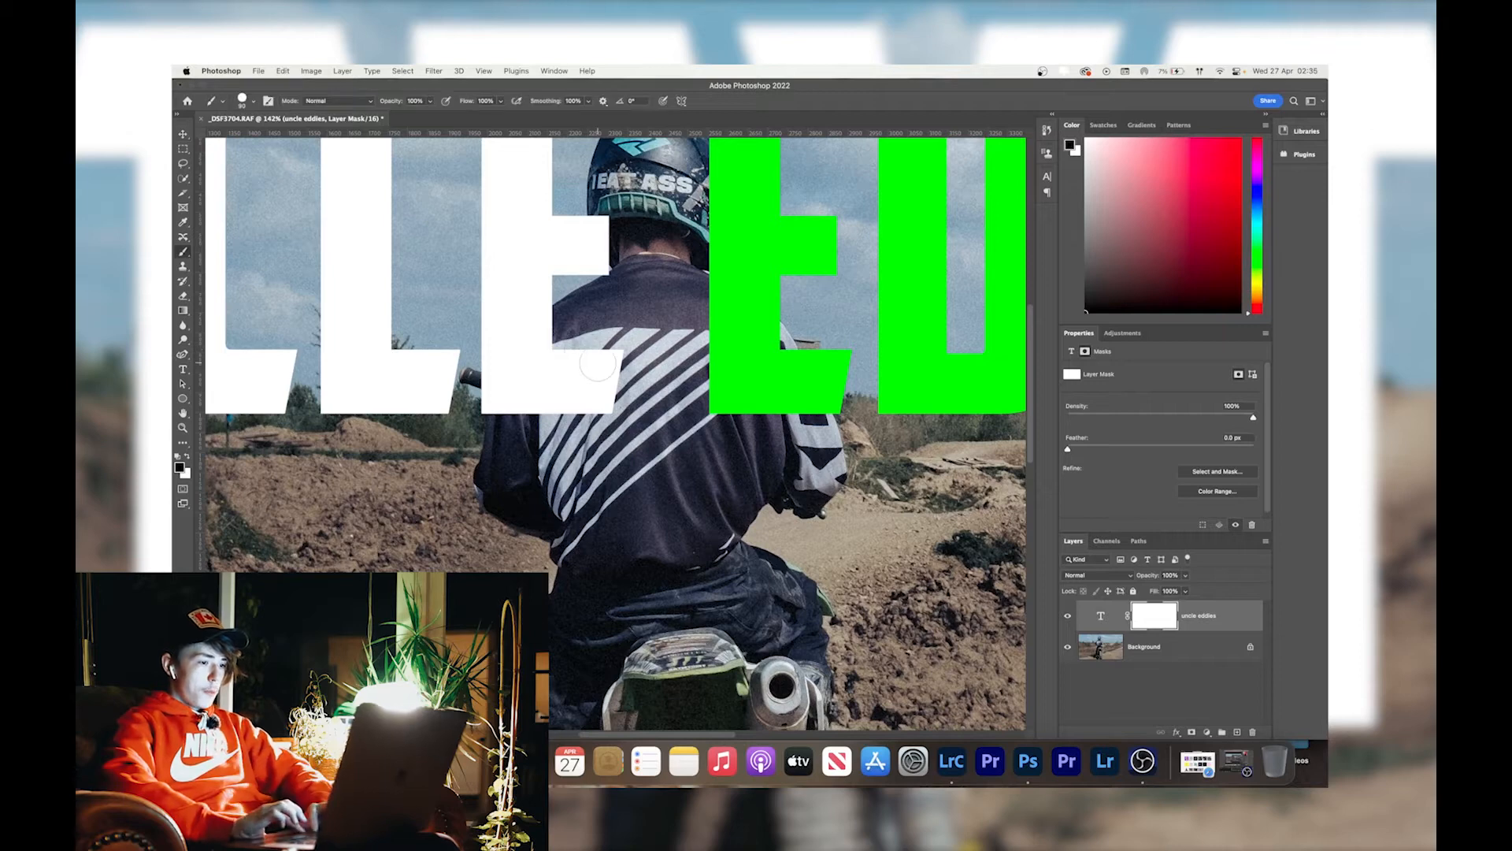
{"action": "mouse_move", "coordinate": [610, 364]}
{"action": "left_mouse_down"}
{"action": "mouse_move", "coordinate": [591, 389]}
{"action": "mouse_move", "coordinate": [598, 408]}
{"action": "left_mouse_up"}
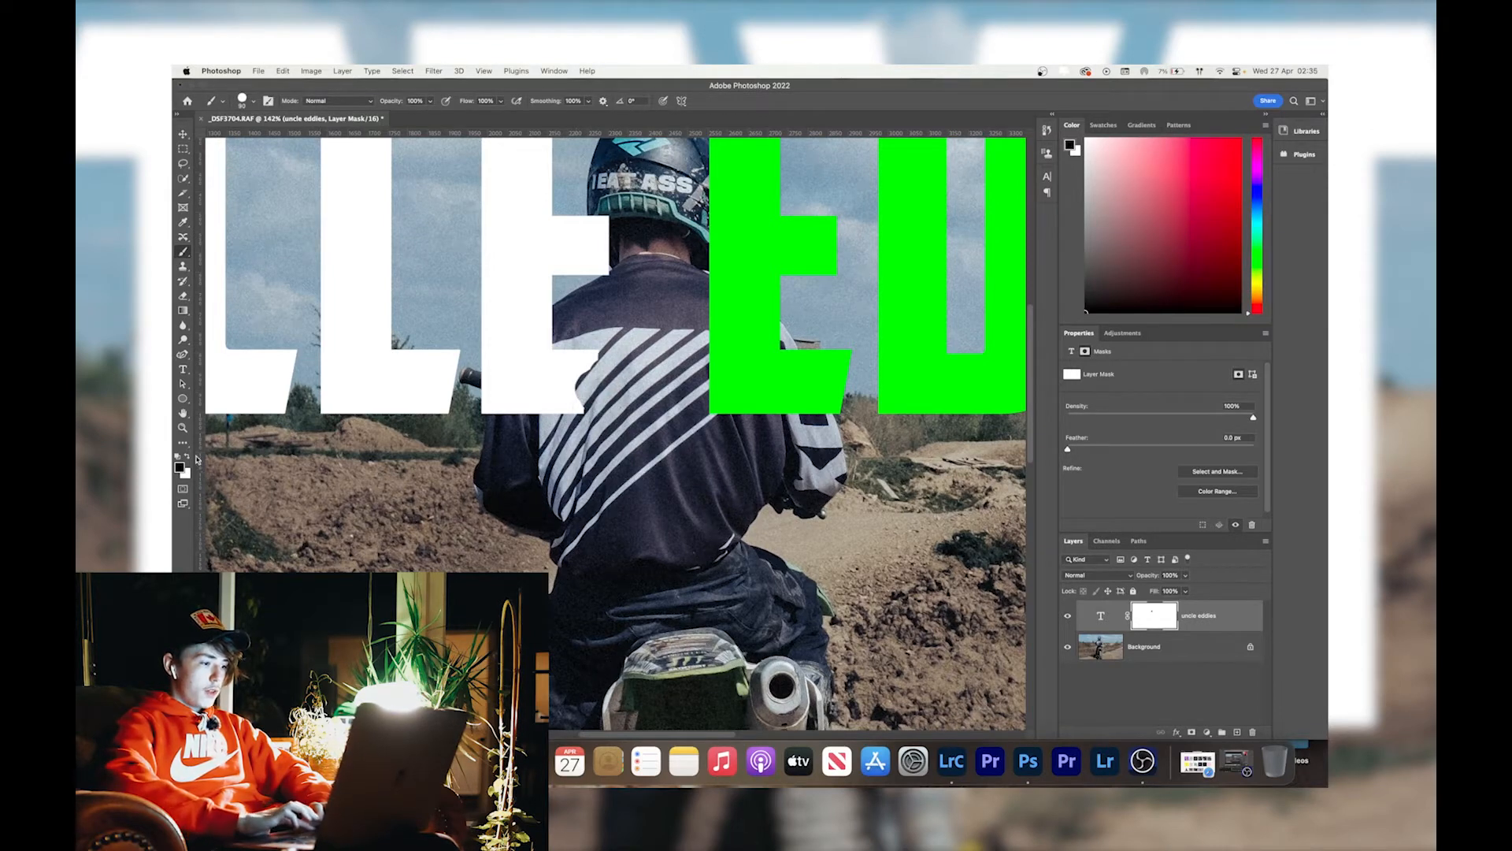
{"action": "key", "text": "x"}
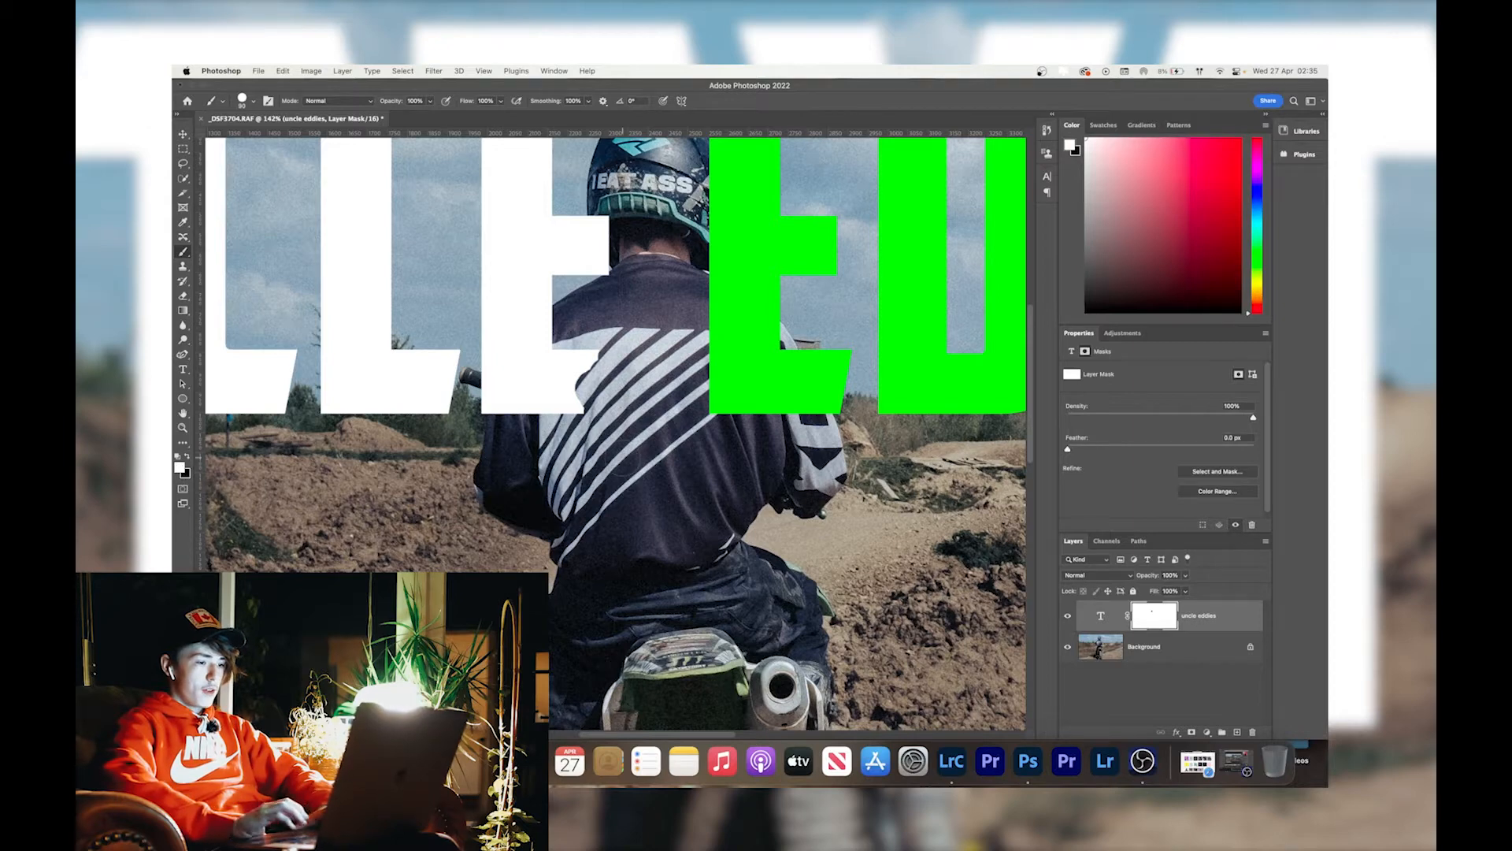
{"action": "mouse_move", "coordinate": [605, 350]}
{"action": "left_mouse_down"}
{"action": "mouse_move", "coordinate": [582, 403]}
{"action": "mouse_move", "coordinate": [613, 375]}
{"action": "left_mouse_up"}
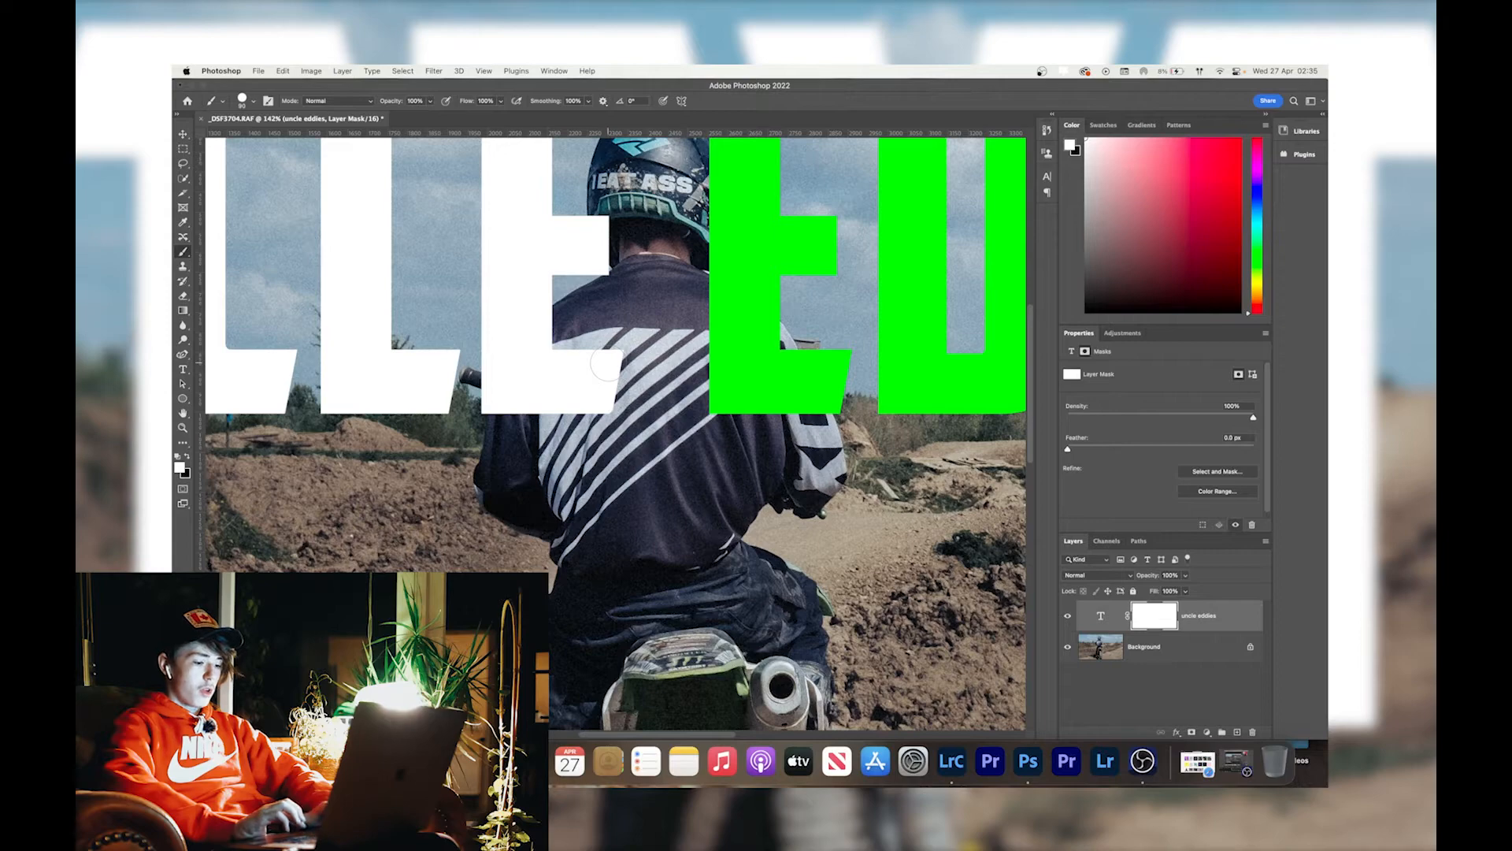
Paint black on the mask to hide the white E where it overlaps the rider's helmet, left shoulder and back.
{"action": "key", "text": "x"}
{"action": "scroll", "coordinate": [606, 364], "scroll_direction": "up", "scroll_amount": 5}
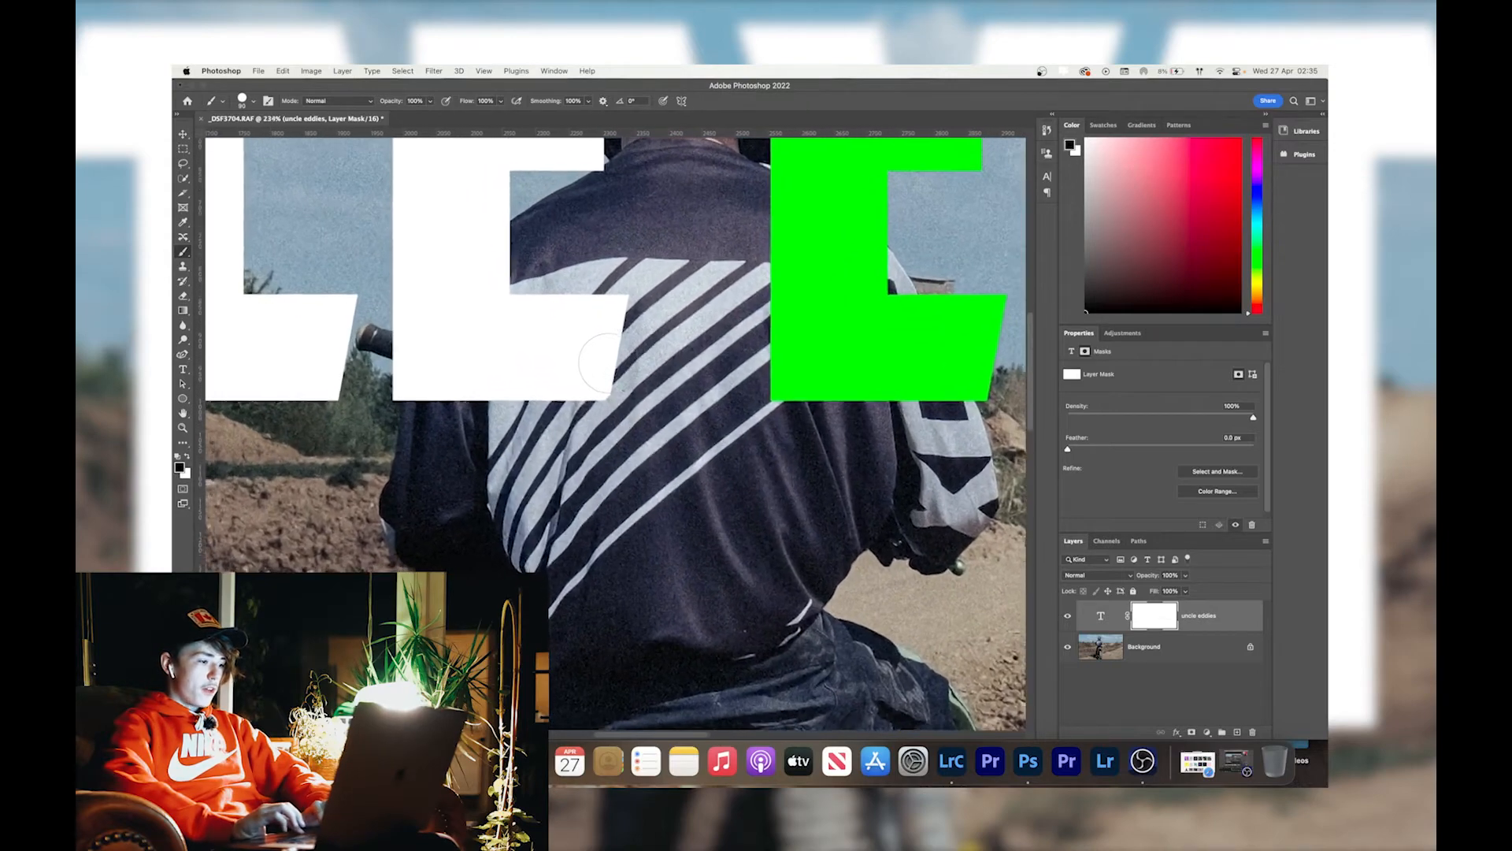
{"action": "scroll", "coordinate": [608, 351], "scroll_direction": "up", "scroll_amount": 3}
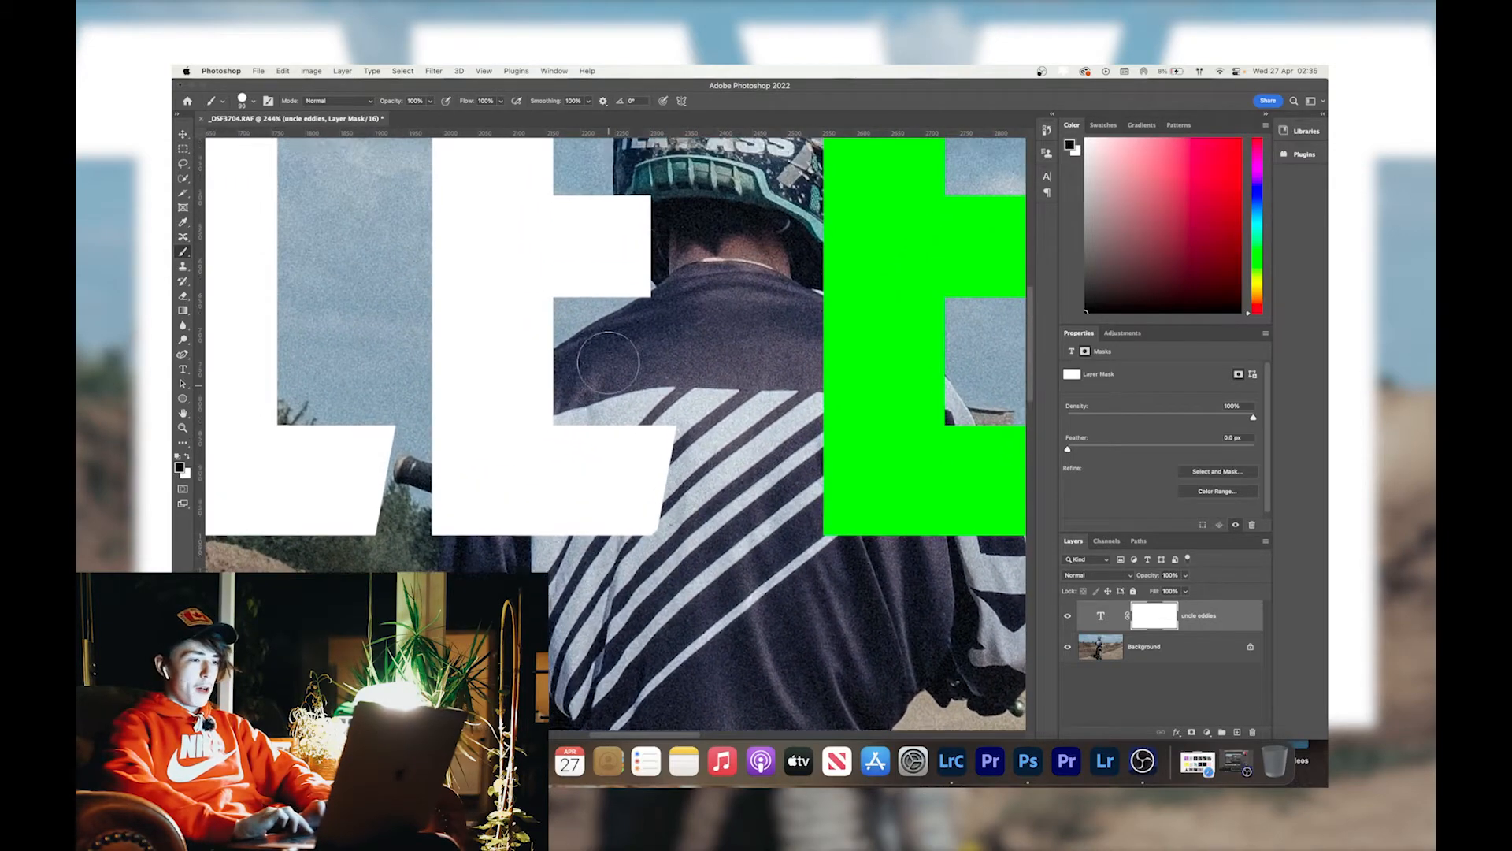
{"action": "scroll", "coordinate": [608, 351], "scroll_direction": "up", "scroll_amount": 1}
{"action": "mouse_move", "coordinate": [626, 264]}
{"action": "left_mouse_down"}
{"action": "mouse_move", "coordinate": [618, 300]}
{"action": "mouse_move", "coordinate": [635, 328]}
{"action": "left_mouse_up"}
{"action": "left_click_drag", "start_coordinate": [659, 333], "coordinate": [656, 373]}
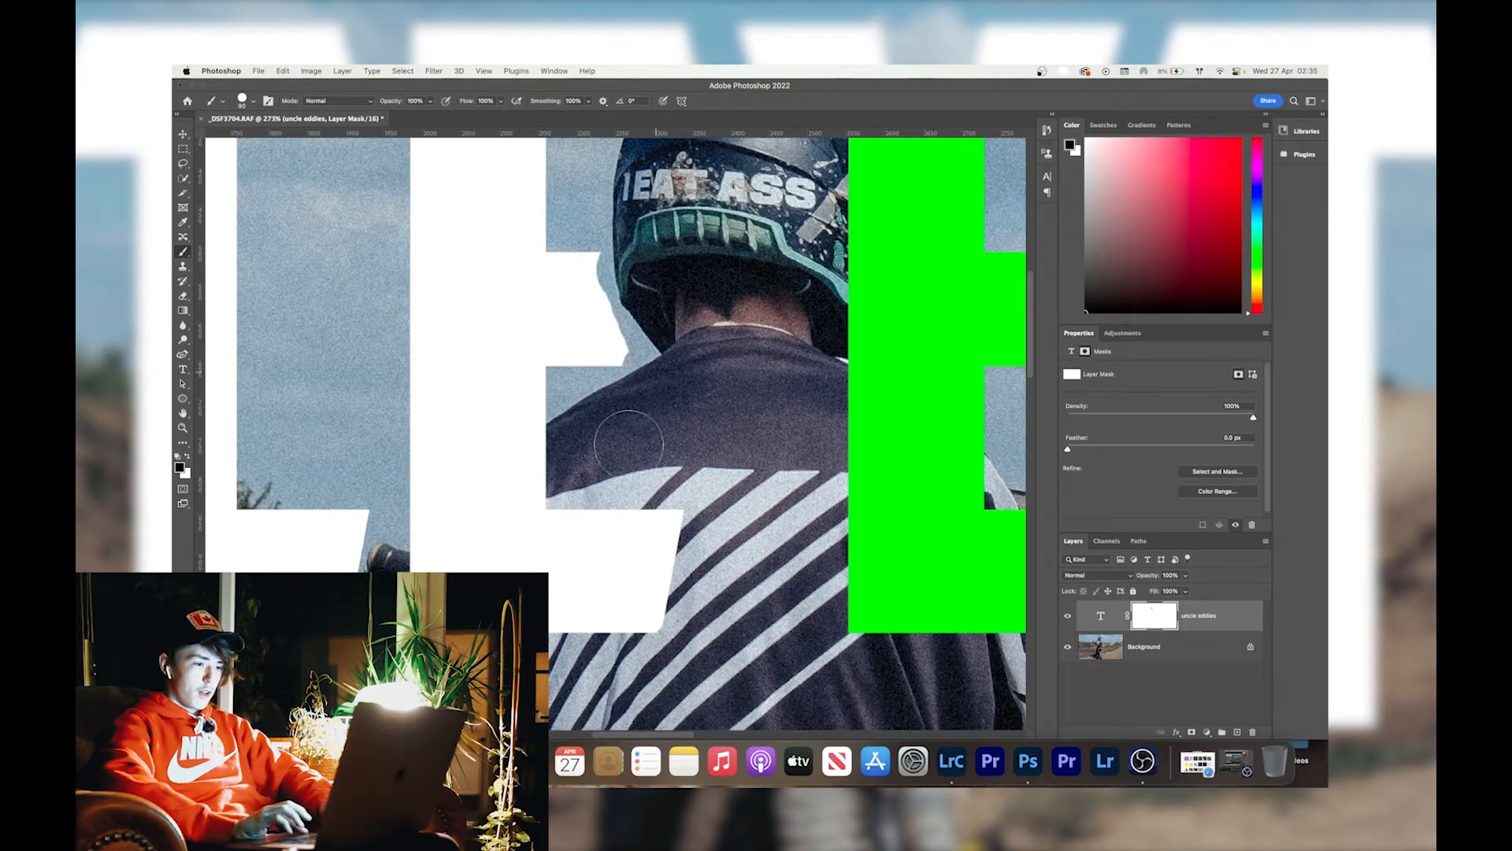
{"action": "mouse_move", "coordinate": [543, 461]}
{"action": "left_mouse_down"}
{"action": "mouse_move", "coordinate": [524, 445]}
{"action": "mouse_move", "coordinate": [496, 465]}
{"action": "mouse_move", "coordinate": [415, 622]}
{"action": "left_mouse_up"}
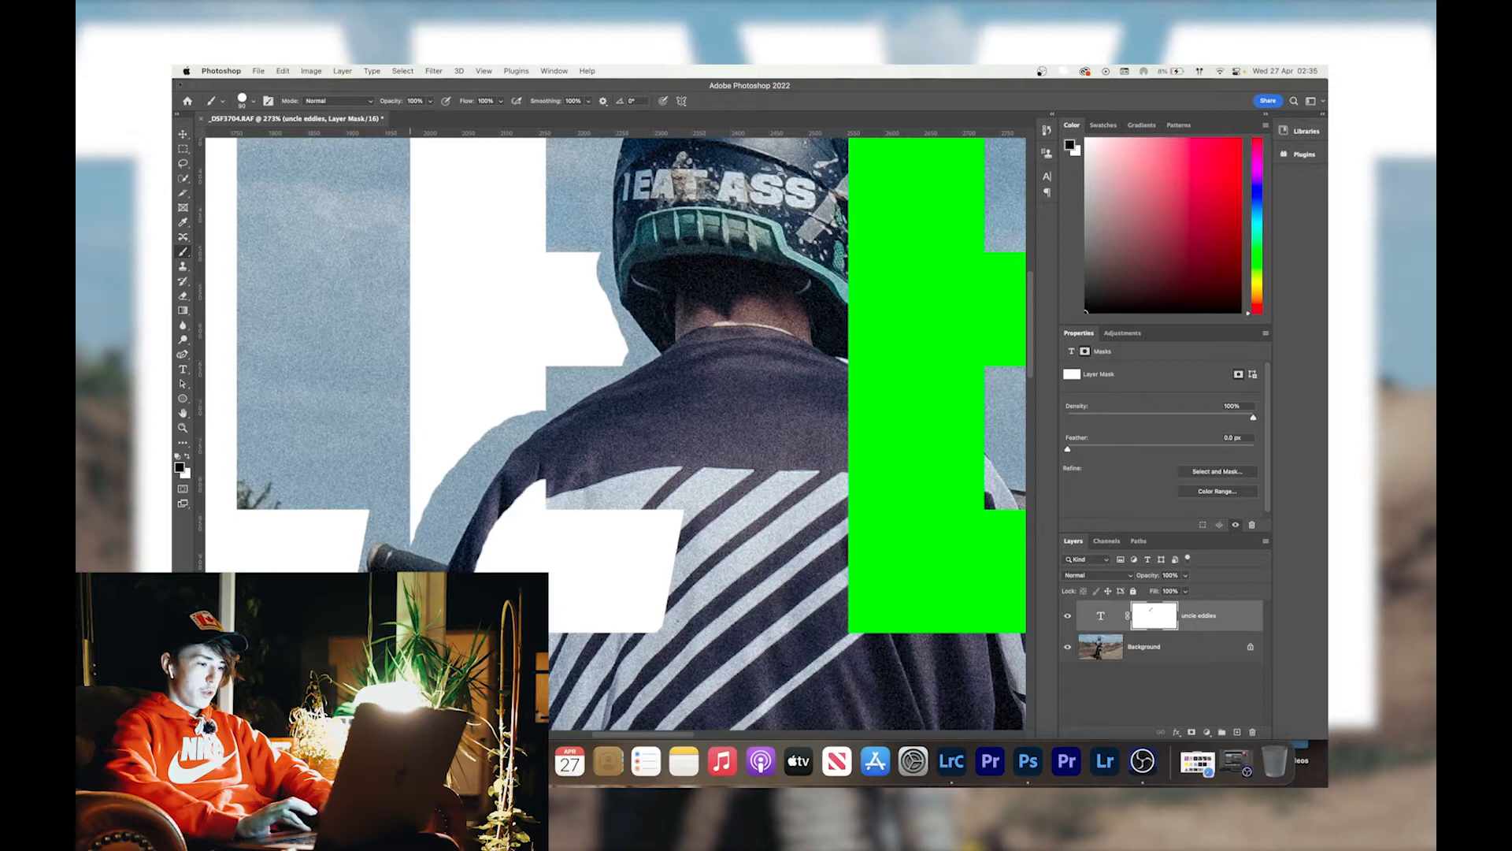
{"action": "mouse_move", "coordinate": [564, 603]}
{"action": "left_mouse_down"}
{"action": "mouse_move", "coordinate": [661, 603]}
{"action": "mouse_move", "coordinate": [669, 544]}
{"action": "mouse_move", "coordinate": [521, 516]}
{"action": "mouse_move", "coordinate": [504, 555]}
{"action": "mouse_move", "coordinate": [658, 606]}
{"action": "left_mouse_up"}
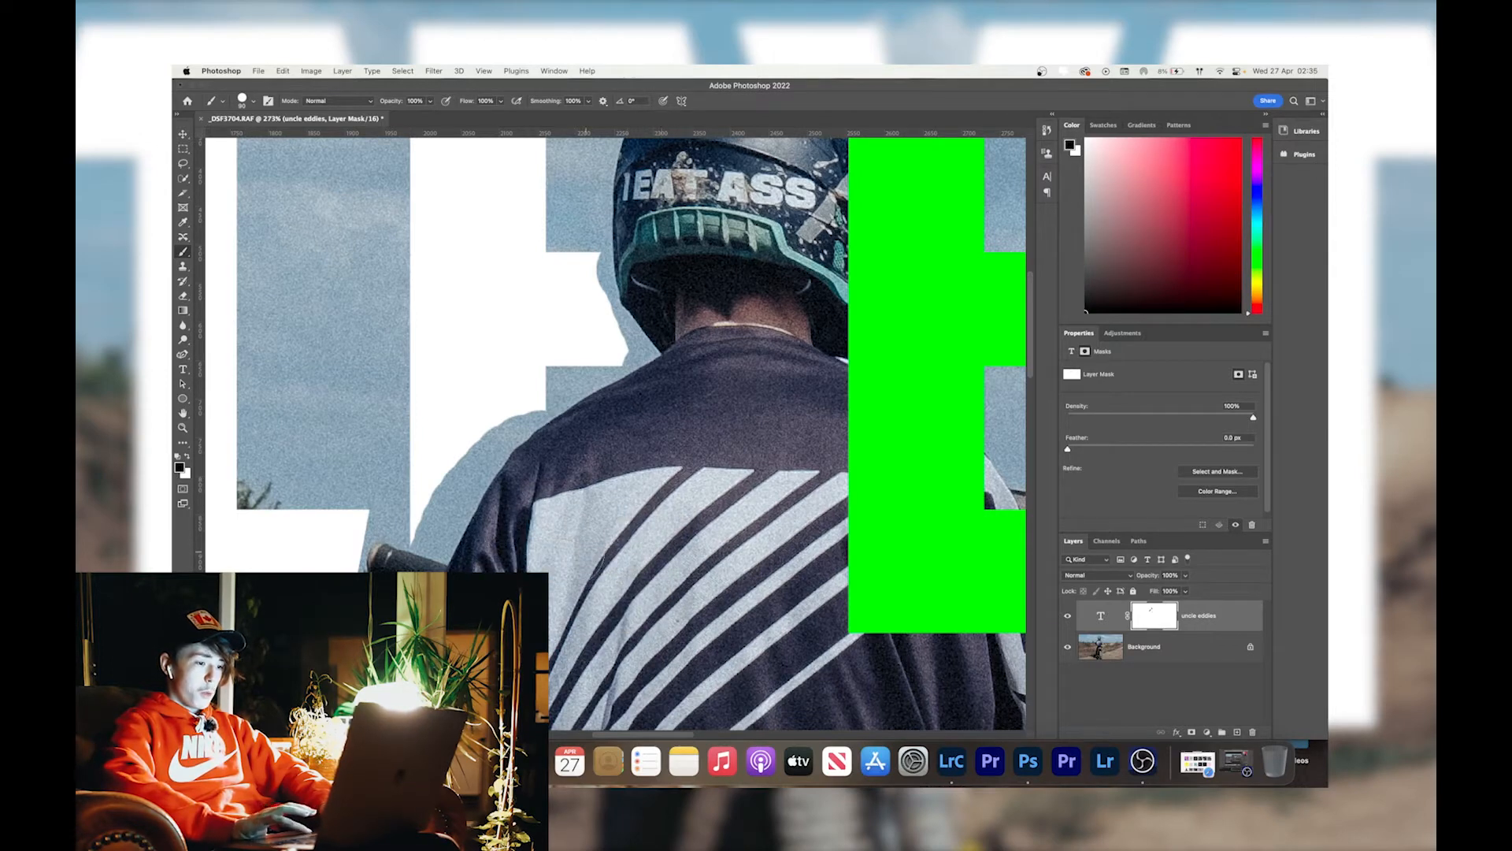
Mask out the green E where it covers the right side of the rider's helmet, shoulder and back.
{"action": "scroll", "coordinate": [587, 433], "scroll_direction": "right", "scroll_amount": 3}
{"action": "mouse_move", "coordinate": [776, 225]}
{"action": "left_mouse_down"}
{"action": "mouse_move", "coordinate": [778, 512]}
{"action": "mouse_move", "coordinate": [776, 397]}
{"action": "mouse_move", "coordinate": [811, 402]}
{"action": "mouse_move", "coordinate": [870, 469]}
{"action": "mouse_move", "coordinate": [823, 424]}
{"action": "mouse_move", "coordinate": [837, 426]}
{"action": "left_mouse_up"}
{"action": "mouse_move", "coordinate": [905, 511]}
{"action": "left_mouse_down"}
{"action": "mouse_move", "coordinate": [991, 622]}
{"action": "mouse_move", "coordinate": [905, 626]}
{"action": "mouse_move", "coordinate": [835, 500]}
{"action": "mouse_move", "coordinate": [787, 527]}
{"action": "mouse_move", "coordinate": [939, 547]}
{"action": "mouse_move", "coordinate": [875, 602]}
{"action": "mouse_move", "coordinate": [859, 575]}
{"action": "mouse_move", "coordinate": [819, 582]}
{"action": "mouse_move", "coordinate": [774, 499]}
{"action": "mouse_move", "coordinate": [788, 626]}
{"action": "mouse_move", "coordinate": [815, 630]}
{"action": "left_mouse_up"}
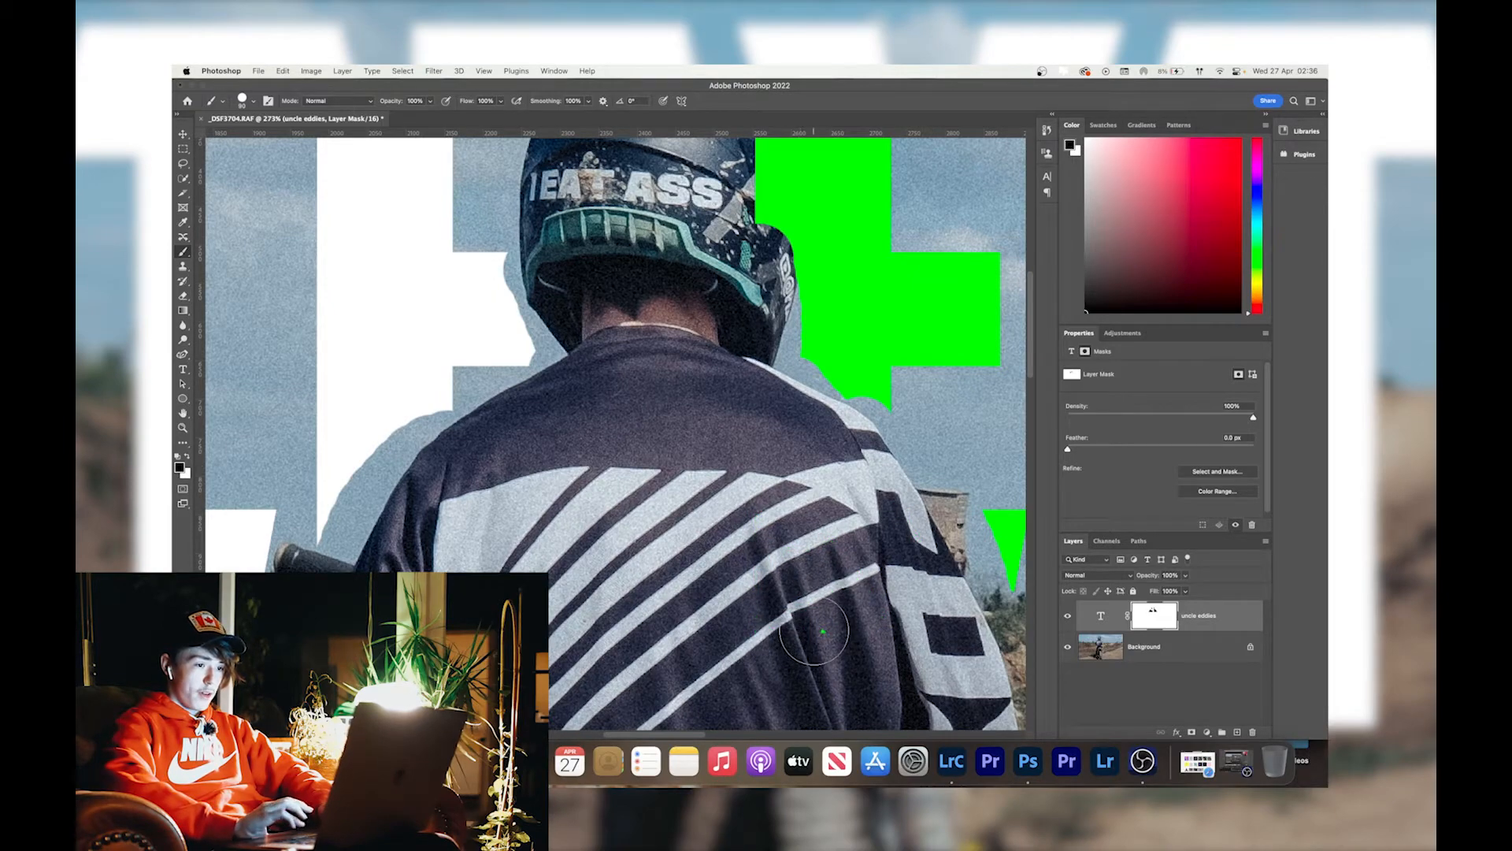
Switch the brush to white and paint the white E back up to the helmet's lower left edge.
{"action": "scroll", "coordinate": [524, 540], "scroll_direction": "up", "scroll_amount": 4}
{"action": "scroll", "coordinate": [523, 537], "scroll_direction": "up", "scroll_amount": 3}
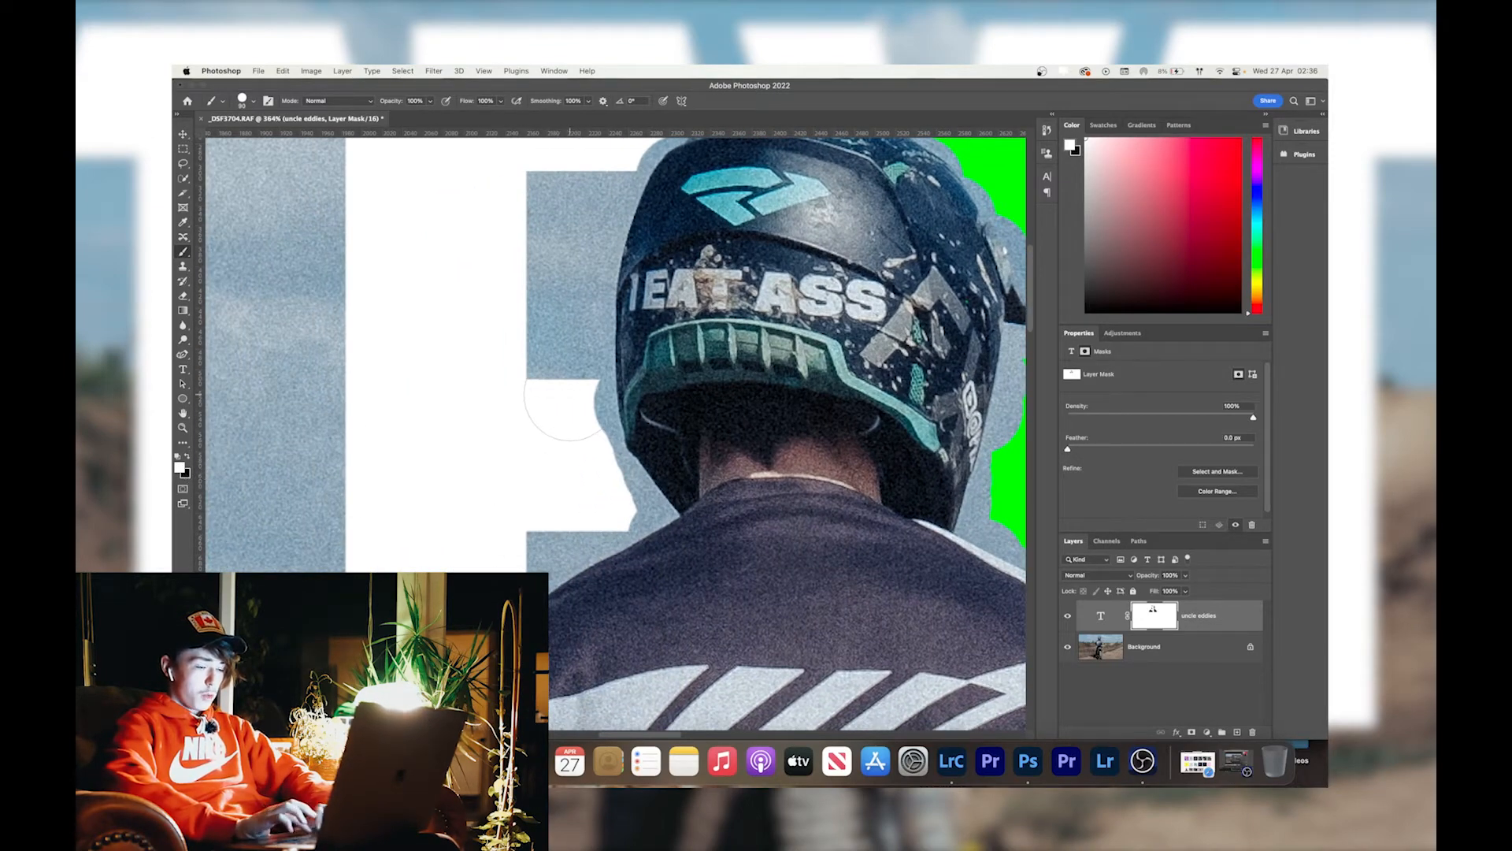
{"action": "scroll", "coordinate": [568, 403], "scroll_direction": "up", "scroll_amount": 4}
{"action": "left_click_drag", "start_coordinate": [540, 377], "coordinate": [543, 371]}
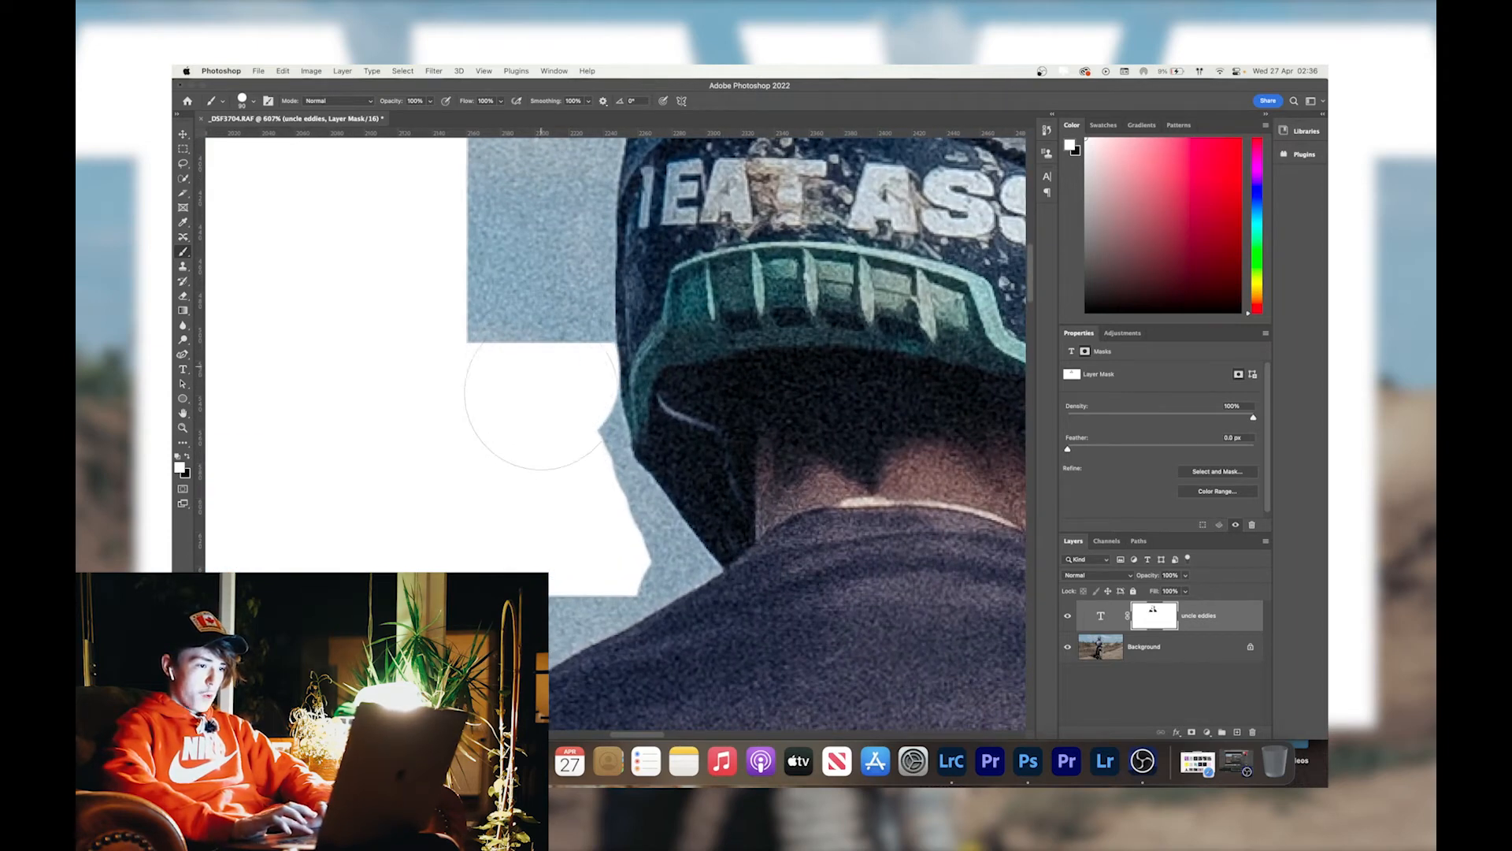
{"action": "left_click", "coordinate": [546, 417]}
{"action": "left_click", "coordinate": [555, 434]}
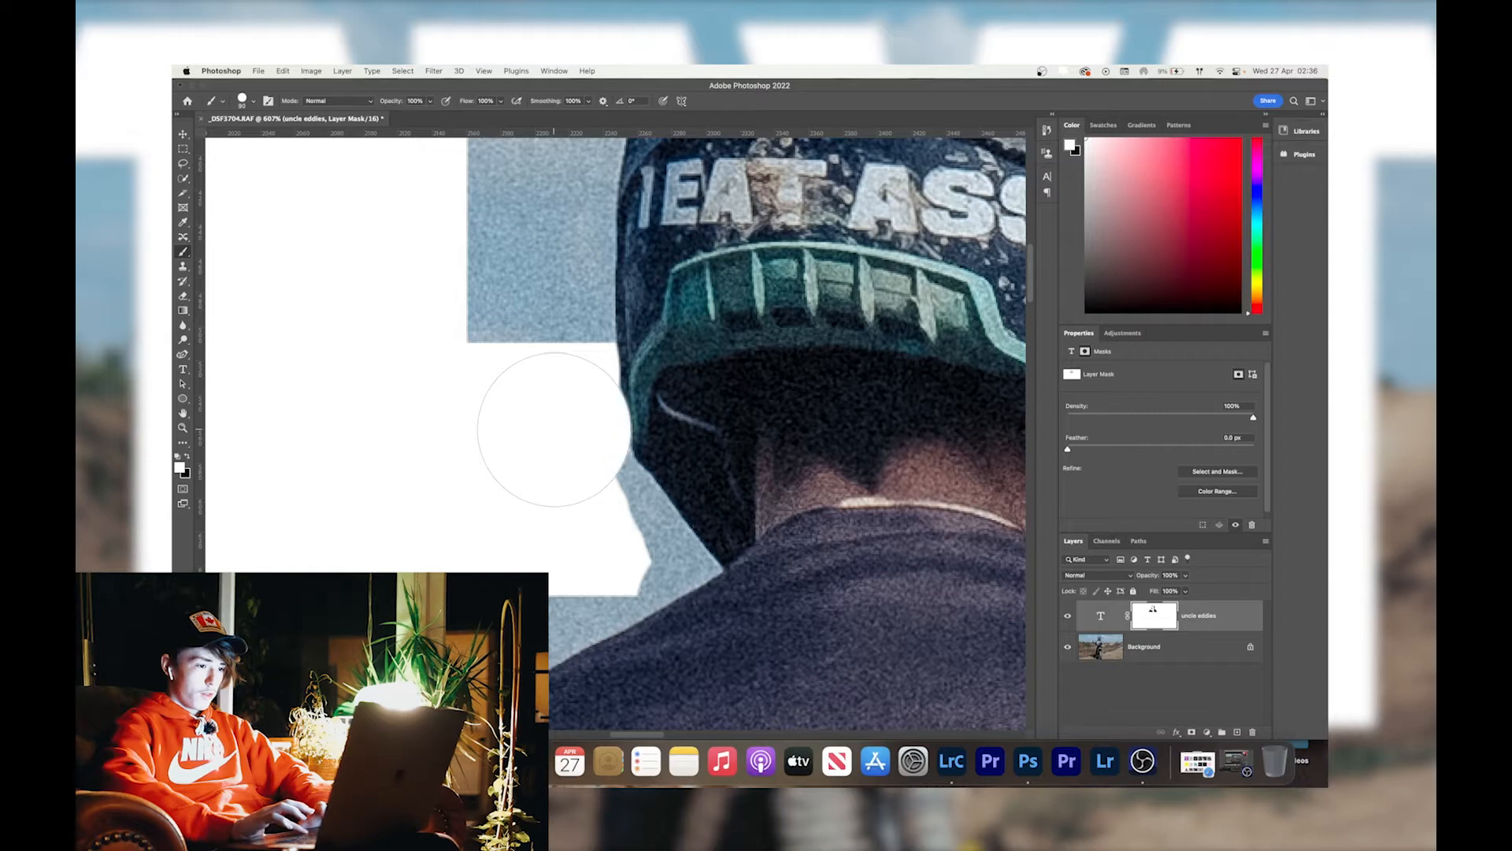
{"action": "key", "text": "super+z"}
{"action": "left_click", "coordinate": [557, 441]}
{"action": "key", "text": "super+z"}
{"action": "left_click", "coordinate": [555, 442]}
{"action": "left_click", "coordinate": [558, 452]}
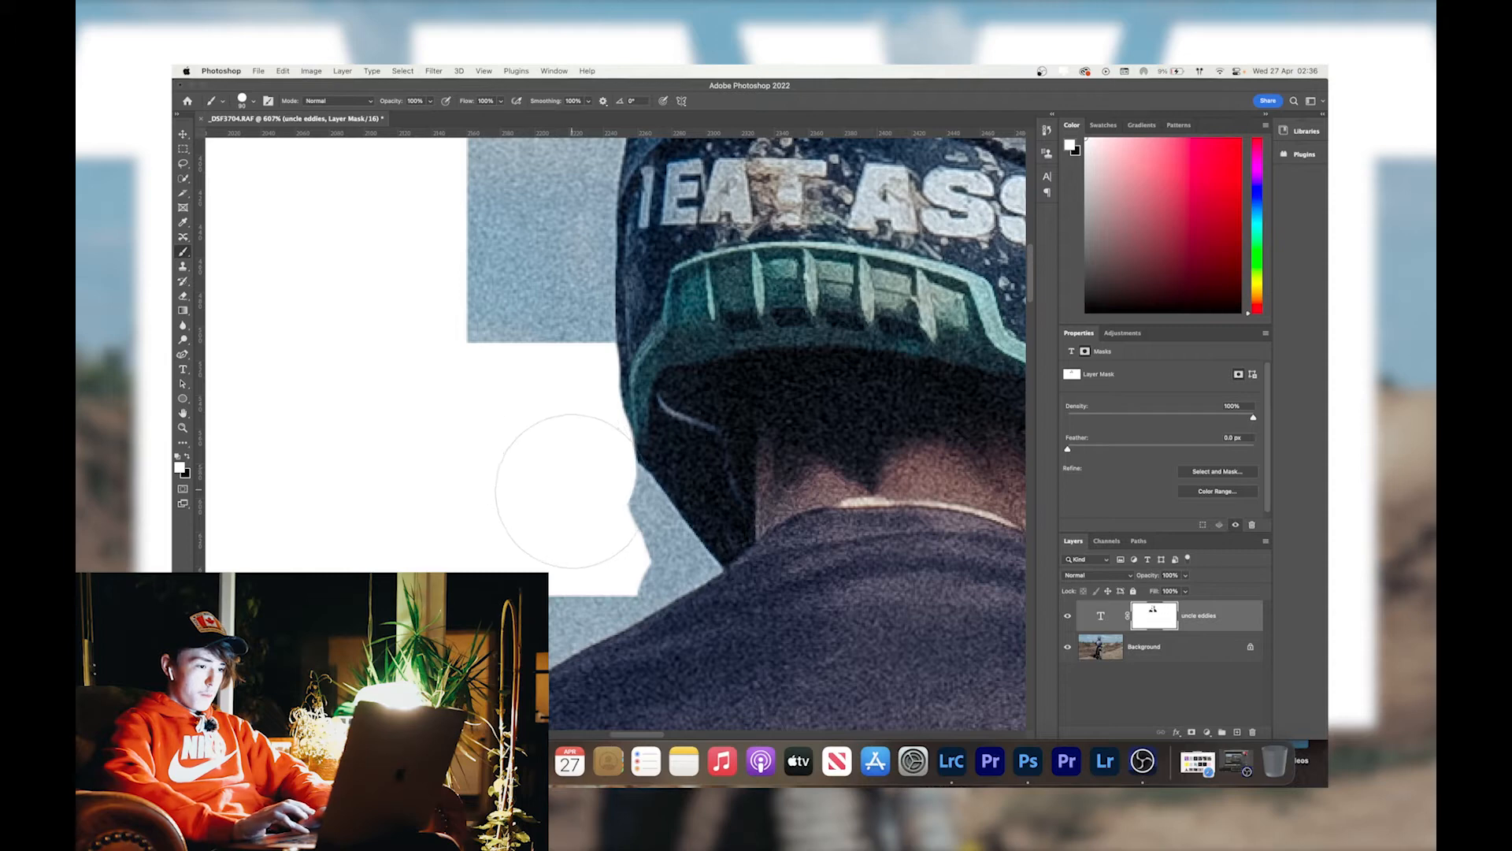
{"action": "left_click", "coordinate": [572, 495]}
{"action": "left_click", "coordinate": [585, 503]}
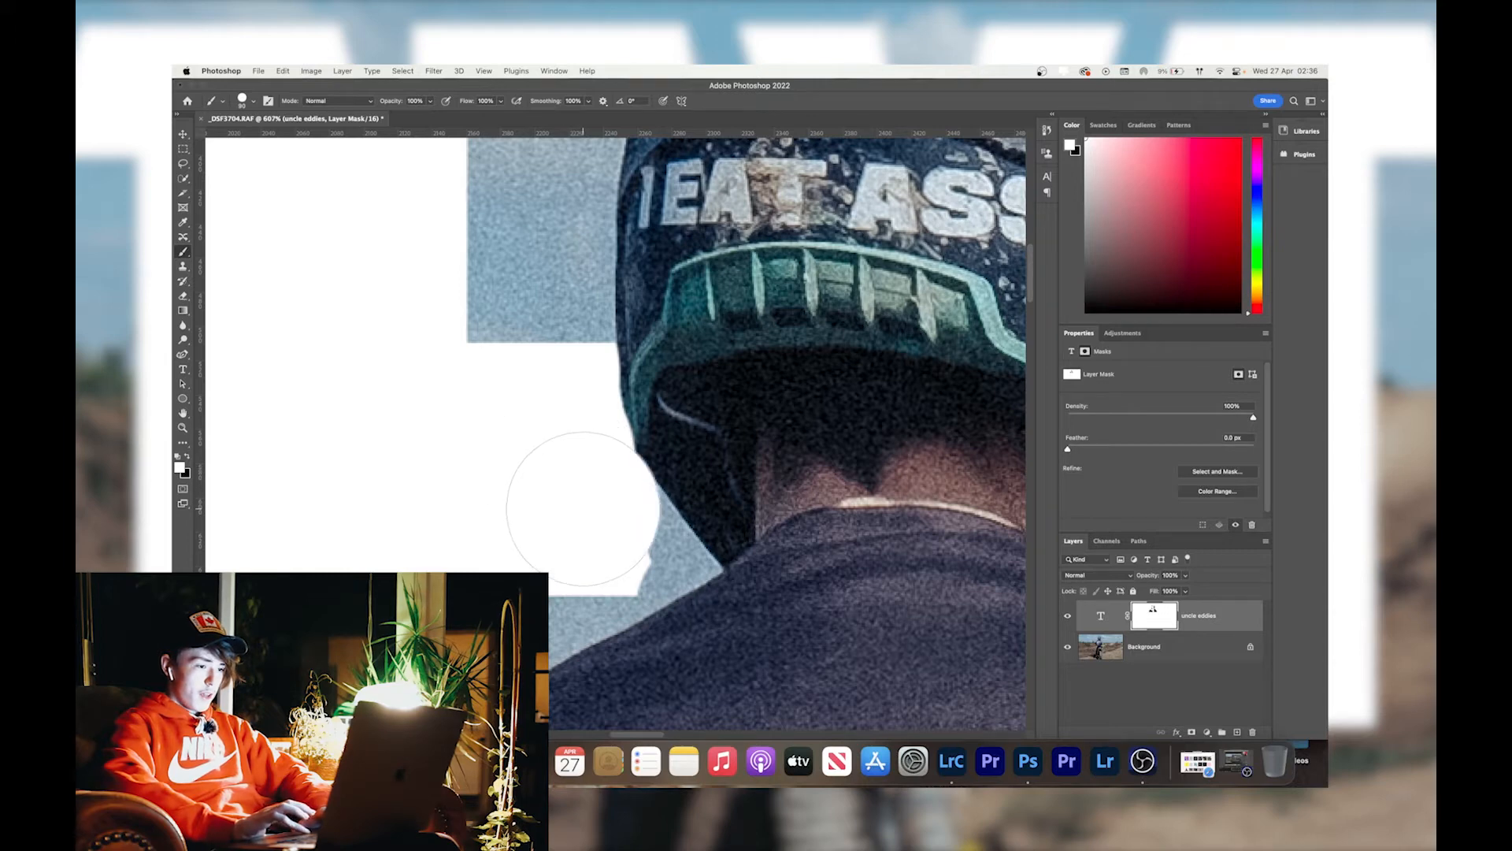
Reduce the brush size and restore the white E in the narrow gap between the helmet and the rider's left shoulder.
{"action": "key", "text": "bracketleft"}
{"action": "key", "text": "bracketleft"}
{"action": "key", "text": "bracketleft"}
{"action": "key", "text": "bracketleft"}
{"action": "key", "text": "bracketleft"}
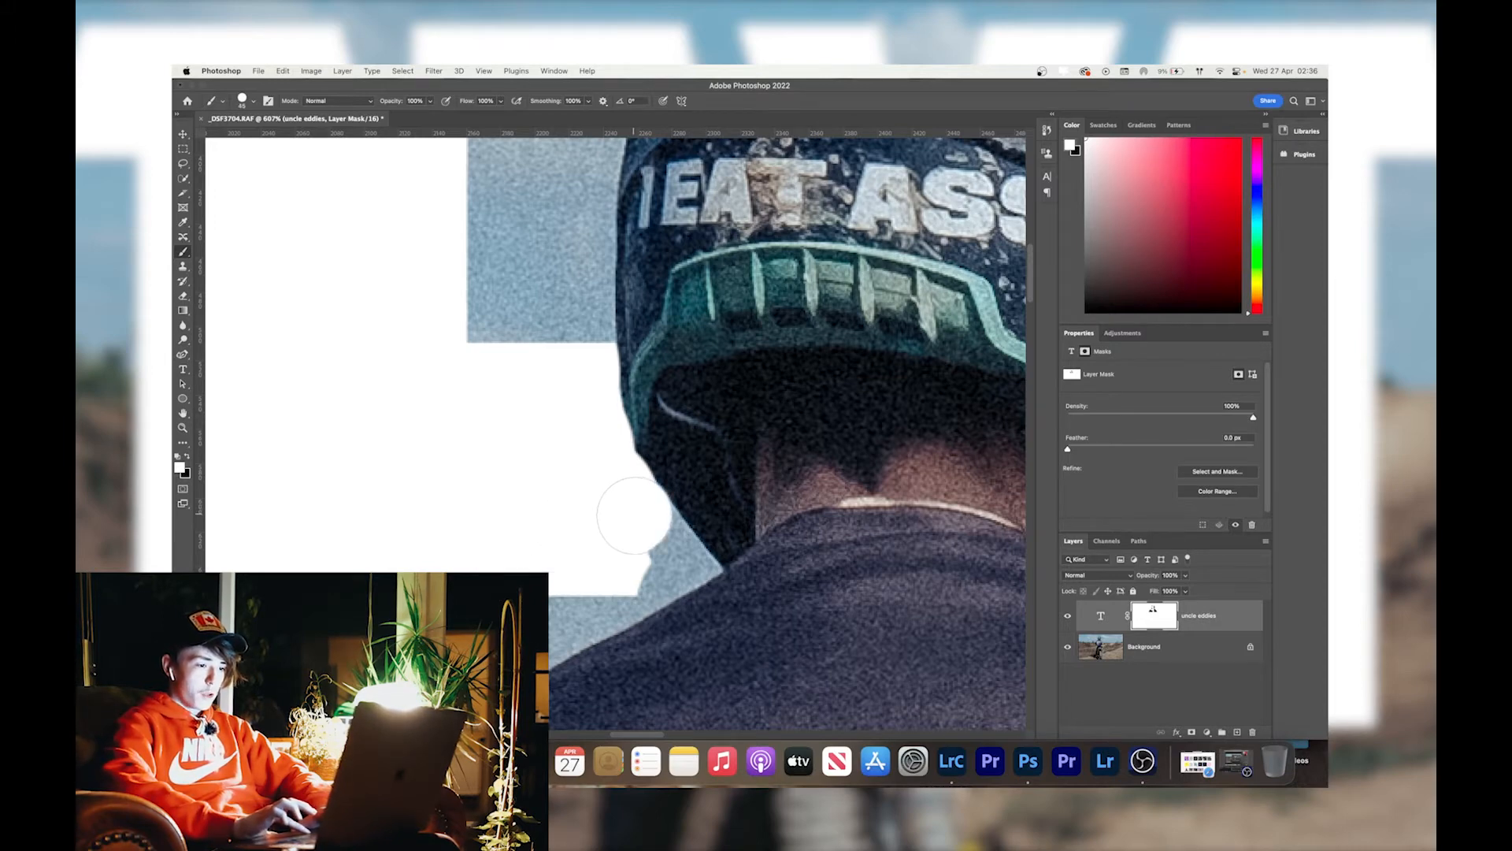
{"action": "left_click_drag", "start_coordinate": [642, 534], "coordinate": [666, 561]}
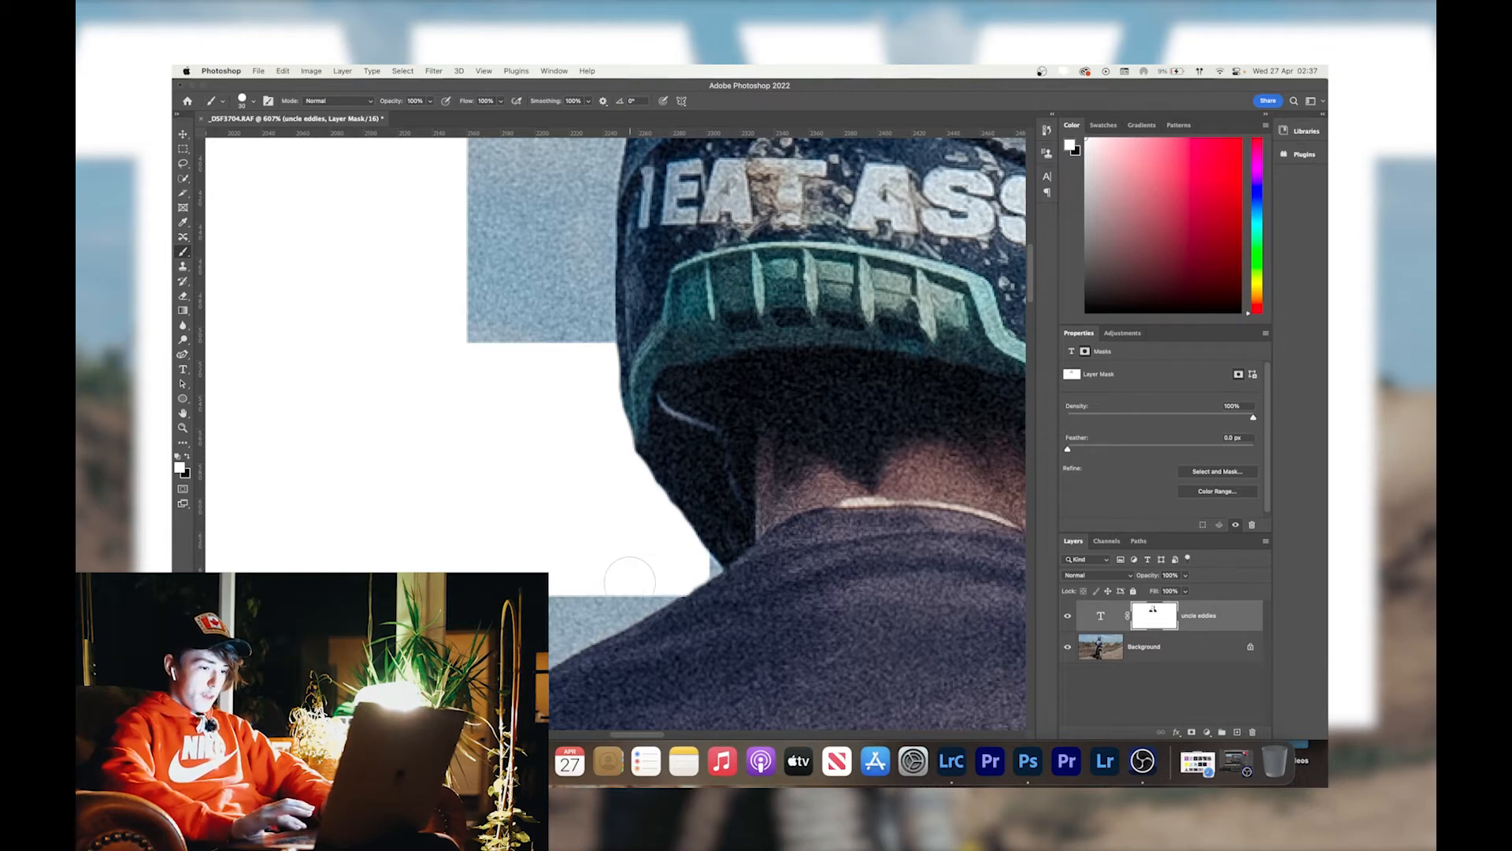
Paint the white E back in tightly along the upper left curve of the helmet.
{"action": "scroll", "coordinate": [630, 580], "scroll_direction": "down", "scroll_amount": 5}
{"action": "scroll", "coordinate": [630, 580], "scroll_direction": "left", "scroll_amount": 5}
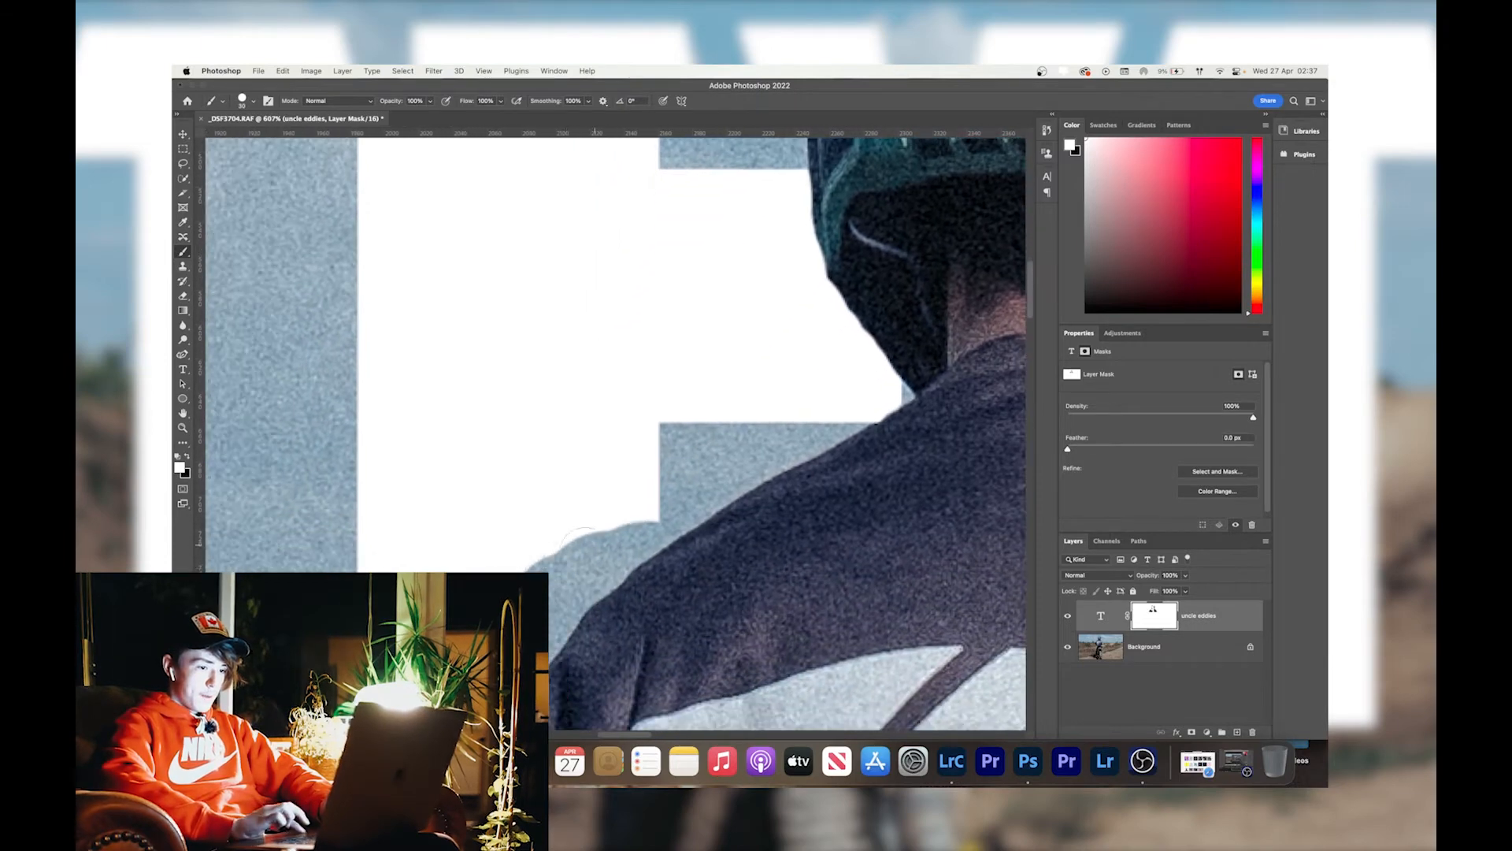
{"action": "scroll", "coordinate": [609, 524], "scroll_direction": "down", "scroll_amount": 3}
{"action": "scroll", "coordinate": [610, 524], "scroll_direction": "left", "scroll_amount": 2}
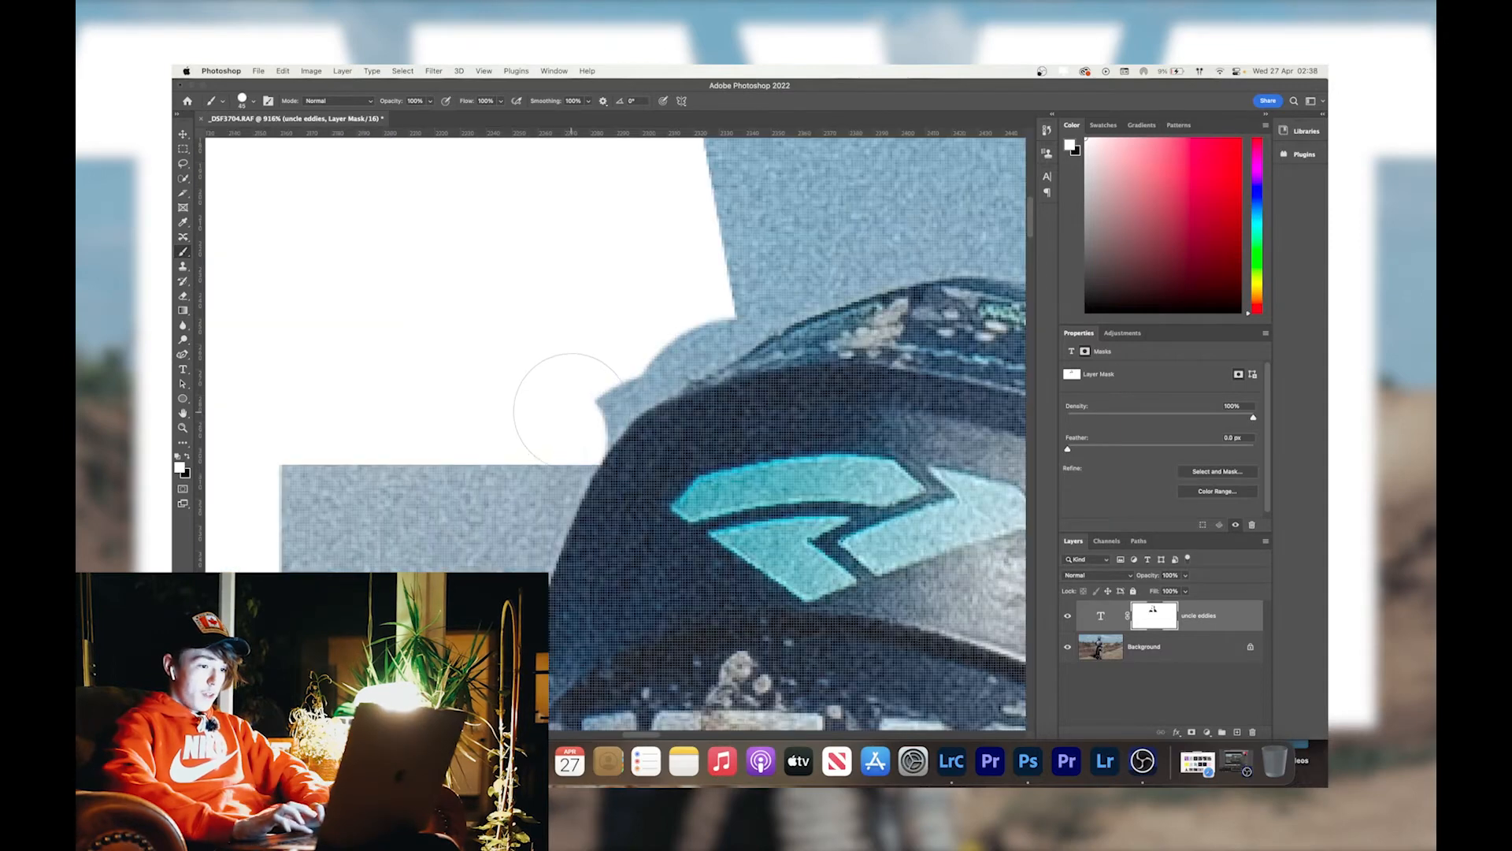
{"action": "left_click", "coordinate": [573, 409]}
{"action": "left_click", "coordinate": [594, 383]}
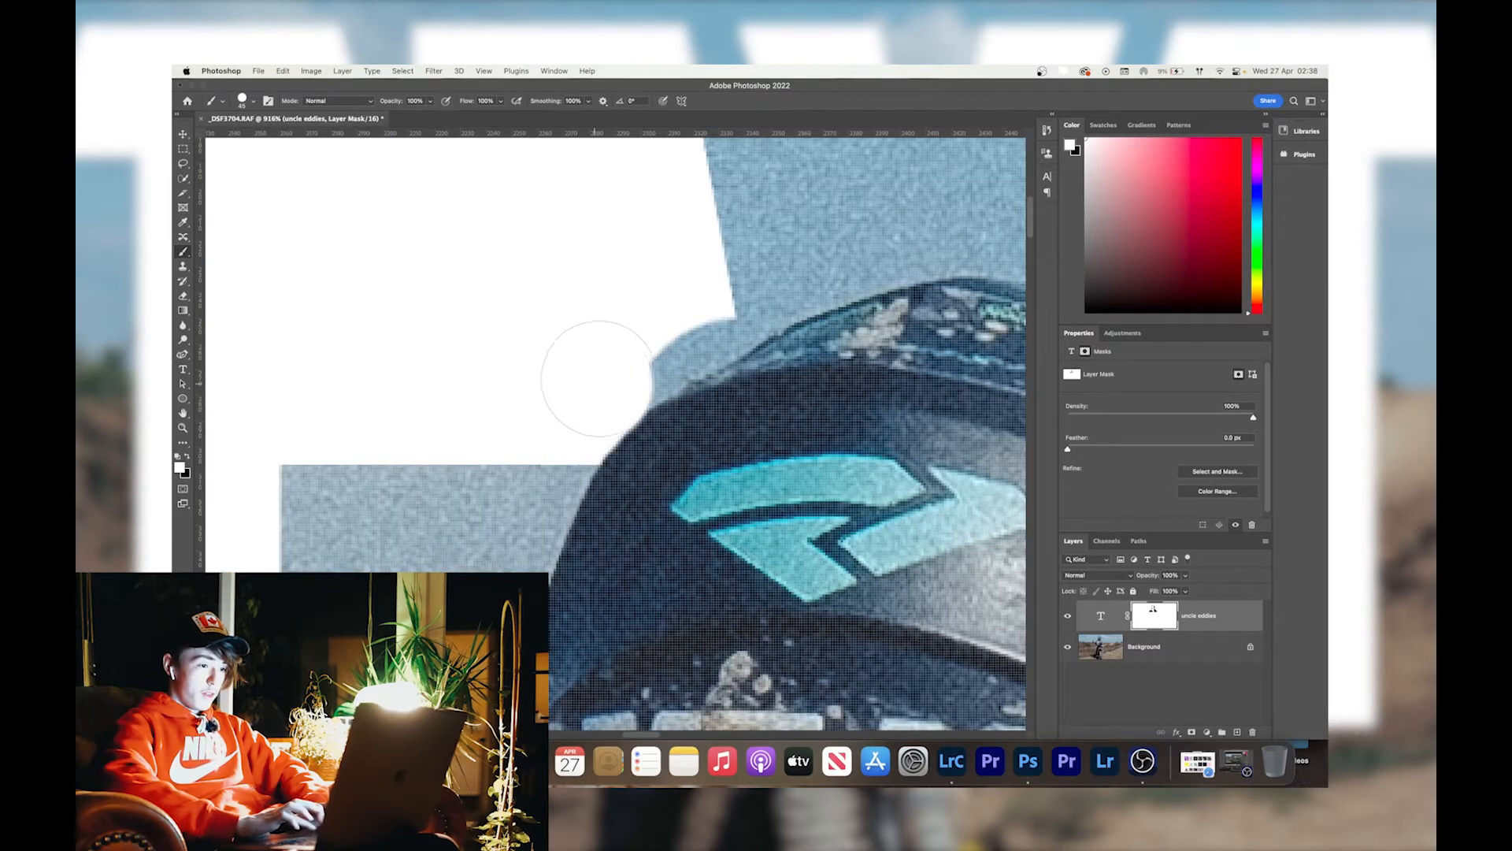
{"action": "left_click", "coordinate": [634, 341]}
{"action": "left_click", "coordinate": [641, 347]}
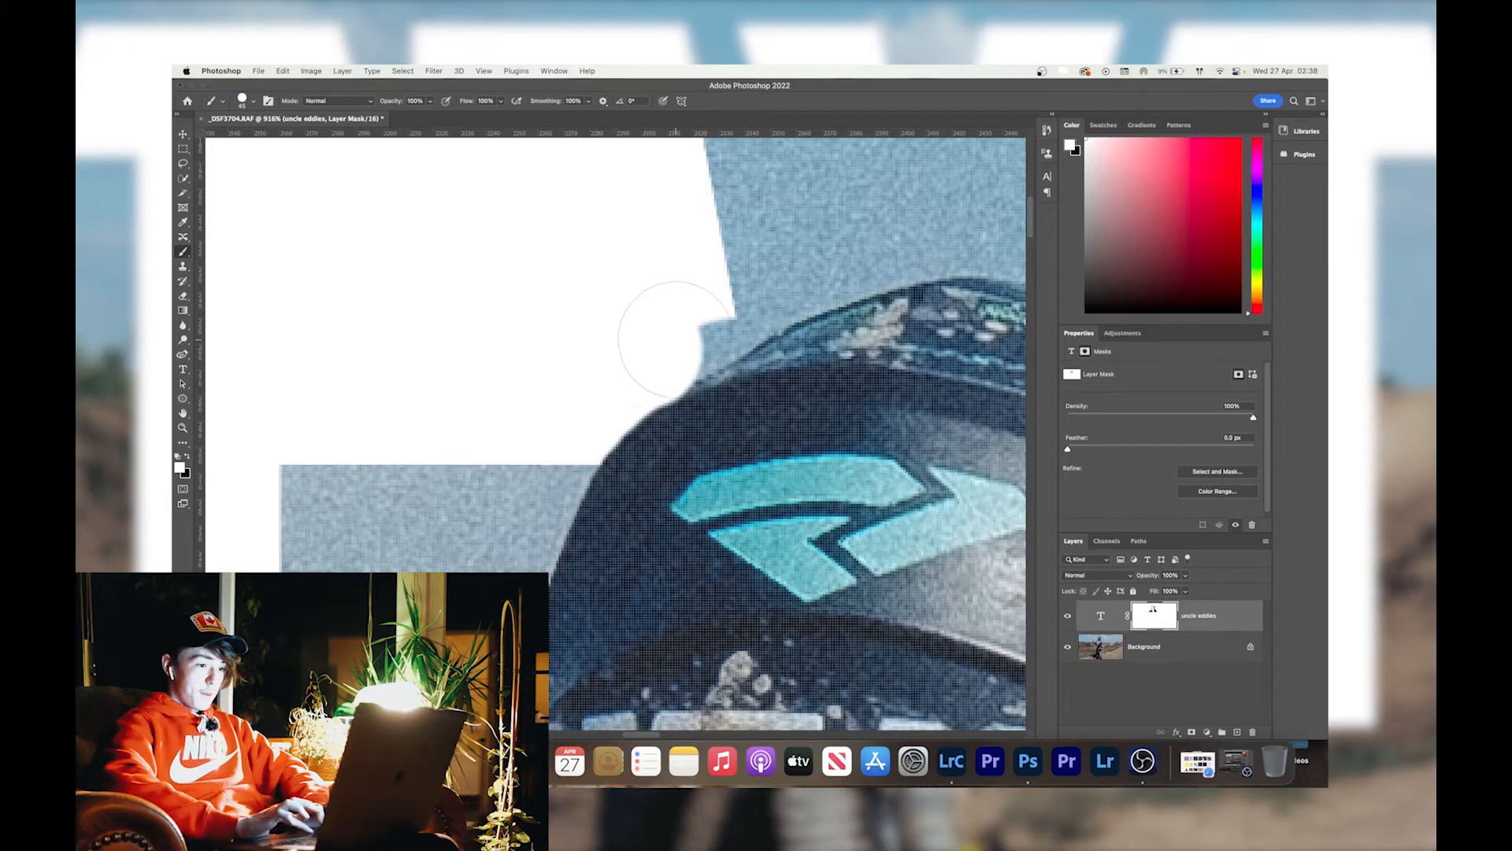
{"action": "left_click", "coordinate": [673, 322]}
{"action": "left_click", "coordinate": [691, 317]}
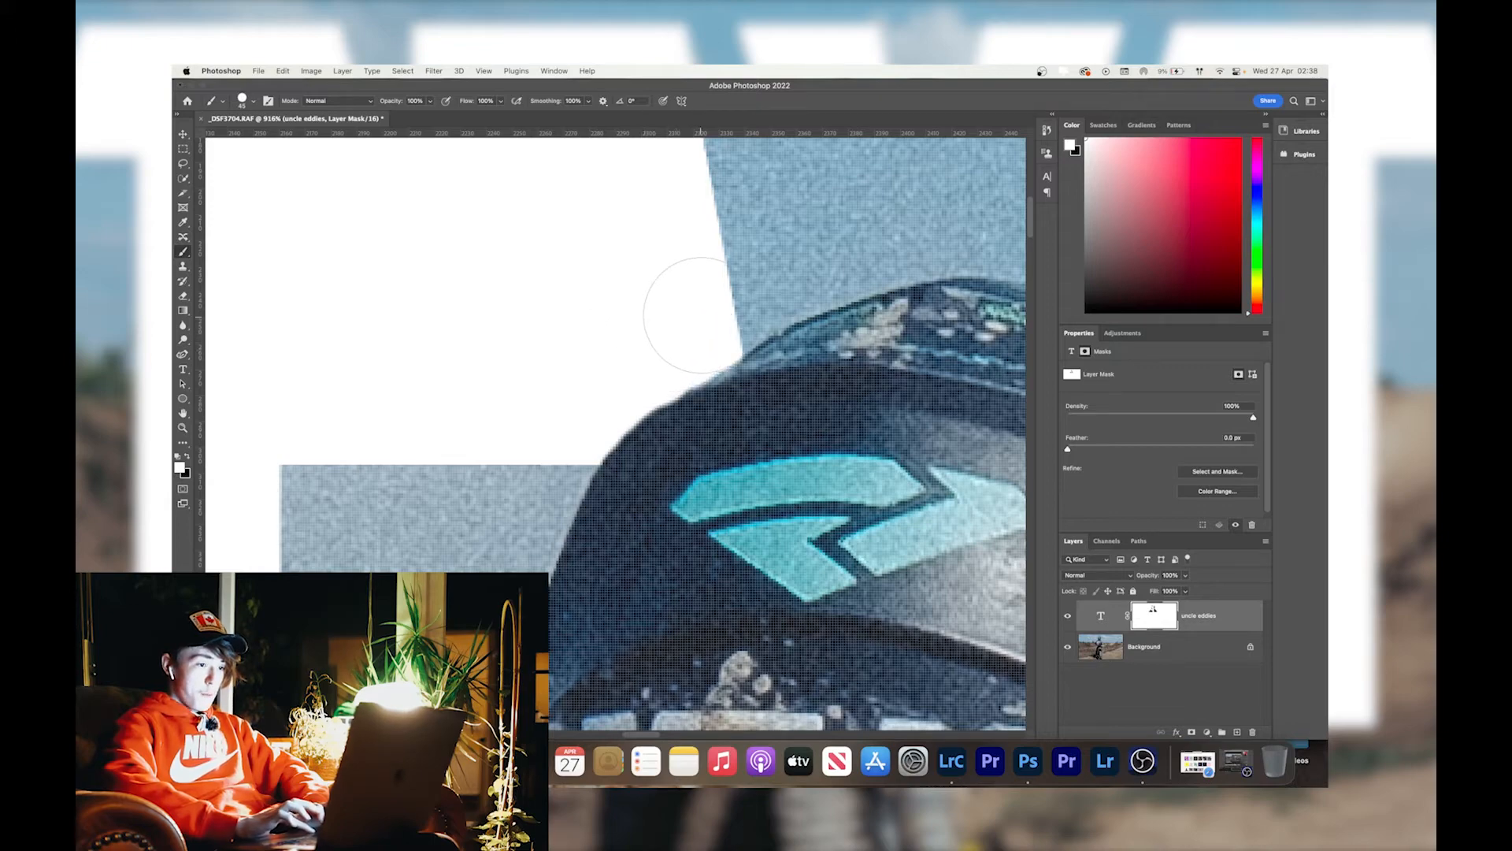
Restore the green E on the mask along the upper right curve of the helmet.
{"action": "scroll", "coordinate": [674, 329], "scroll_direction": "down", "scroll_amount": 4}
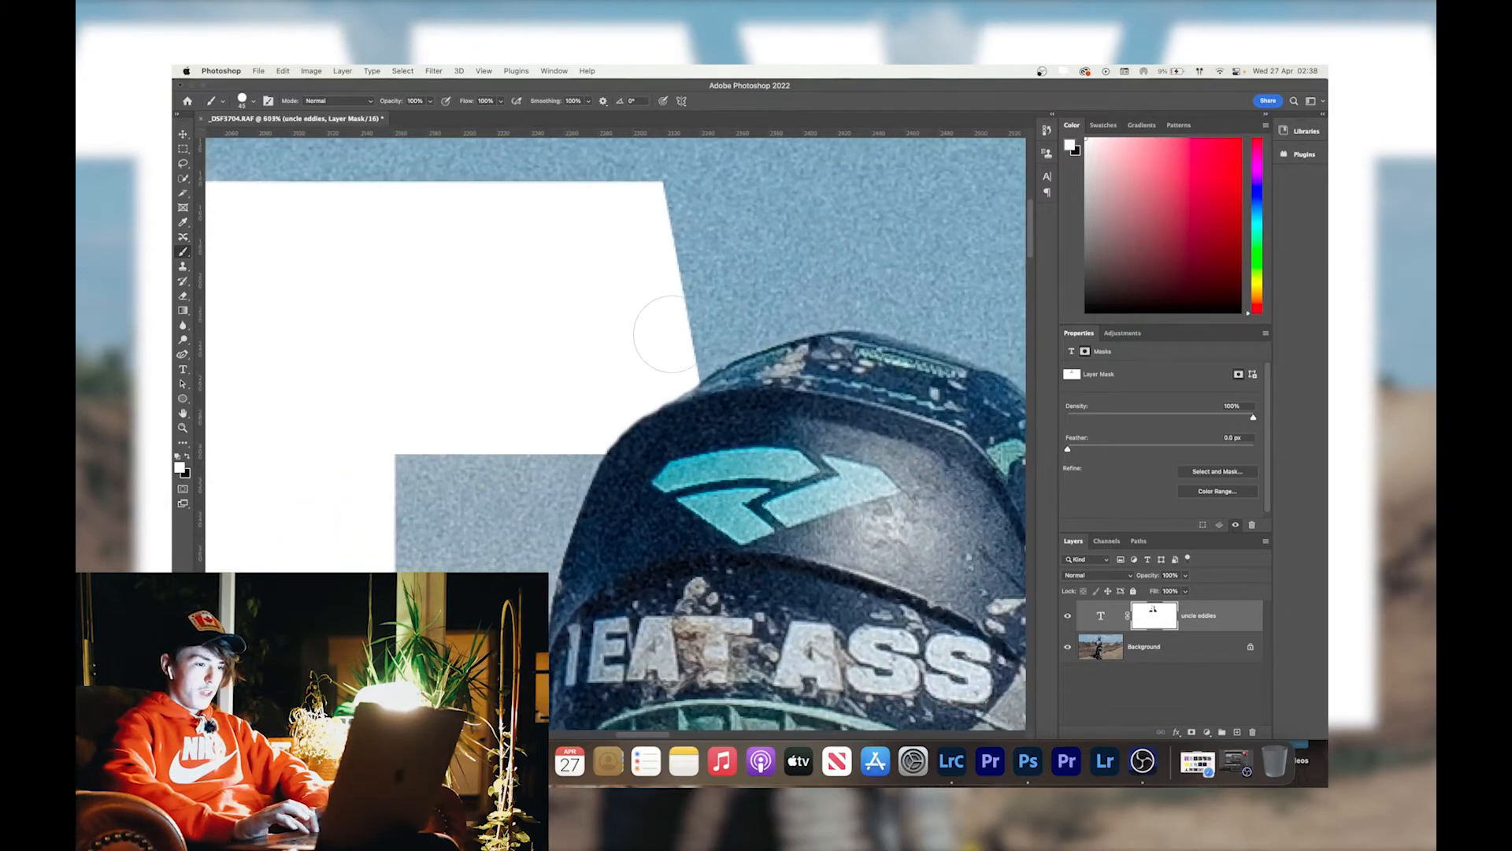
{"action": "scroll", "coordinate": [672, 334], "scroll_direction": "down", "scroll_amount": 4}
{"action": "scroll", "coordinate": [671, 334], "scroll_direction": "right", "scroll_amount": 5}
{"action": "scroll", "coordinate": [664, 342], "scroll_direction": "up", "scroll_amount": 6}
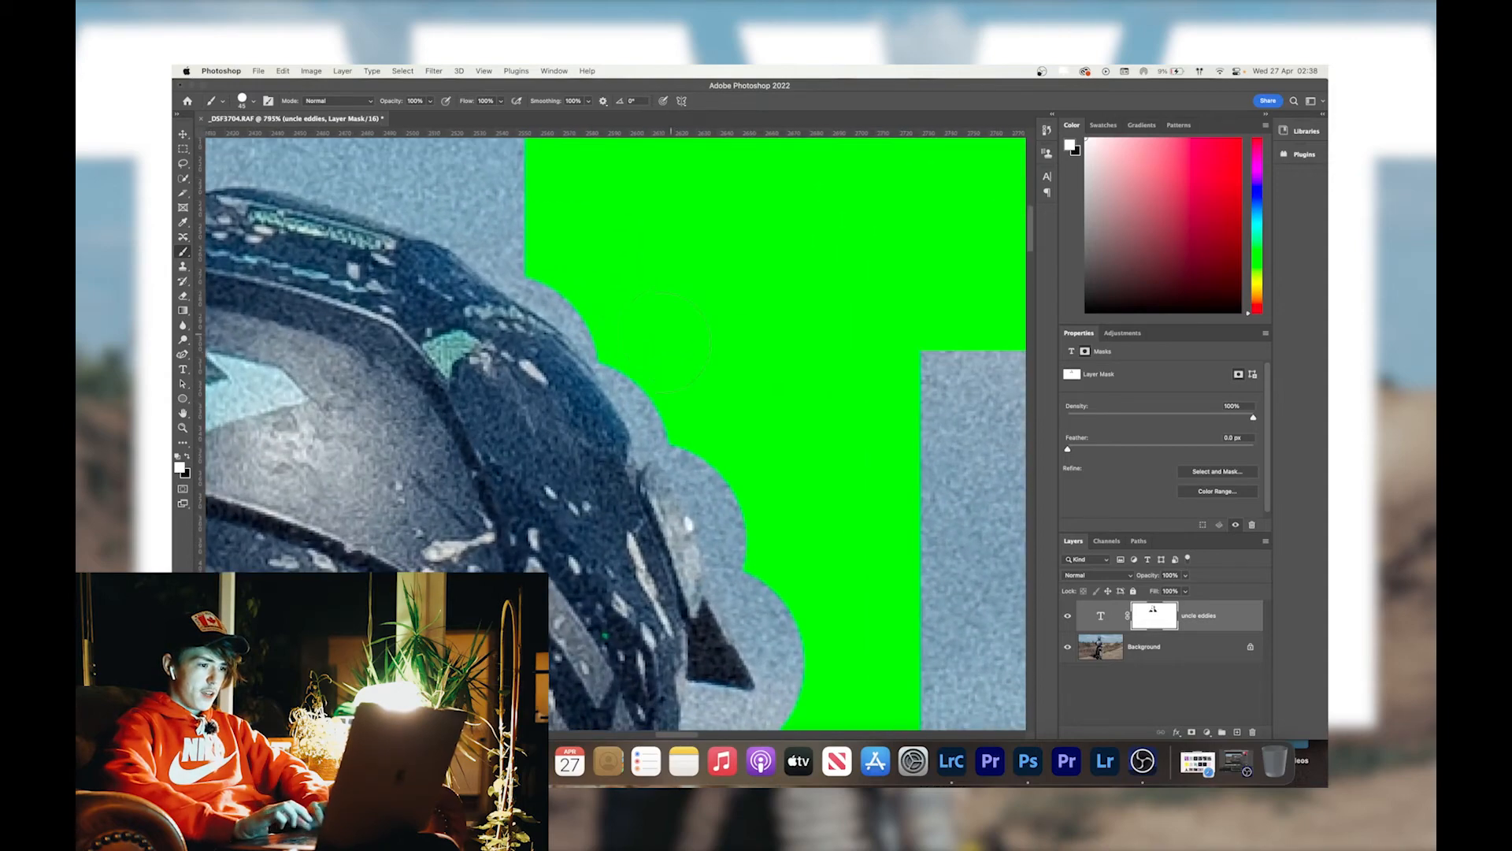
{"action": "left_click", "coordinate": [645, 351]}
{"action": "left_click", "coordinate": [613, 318]}
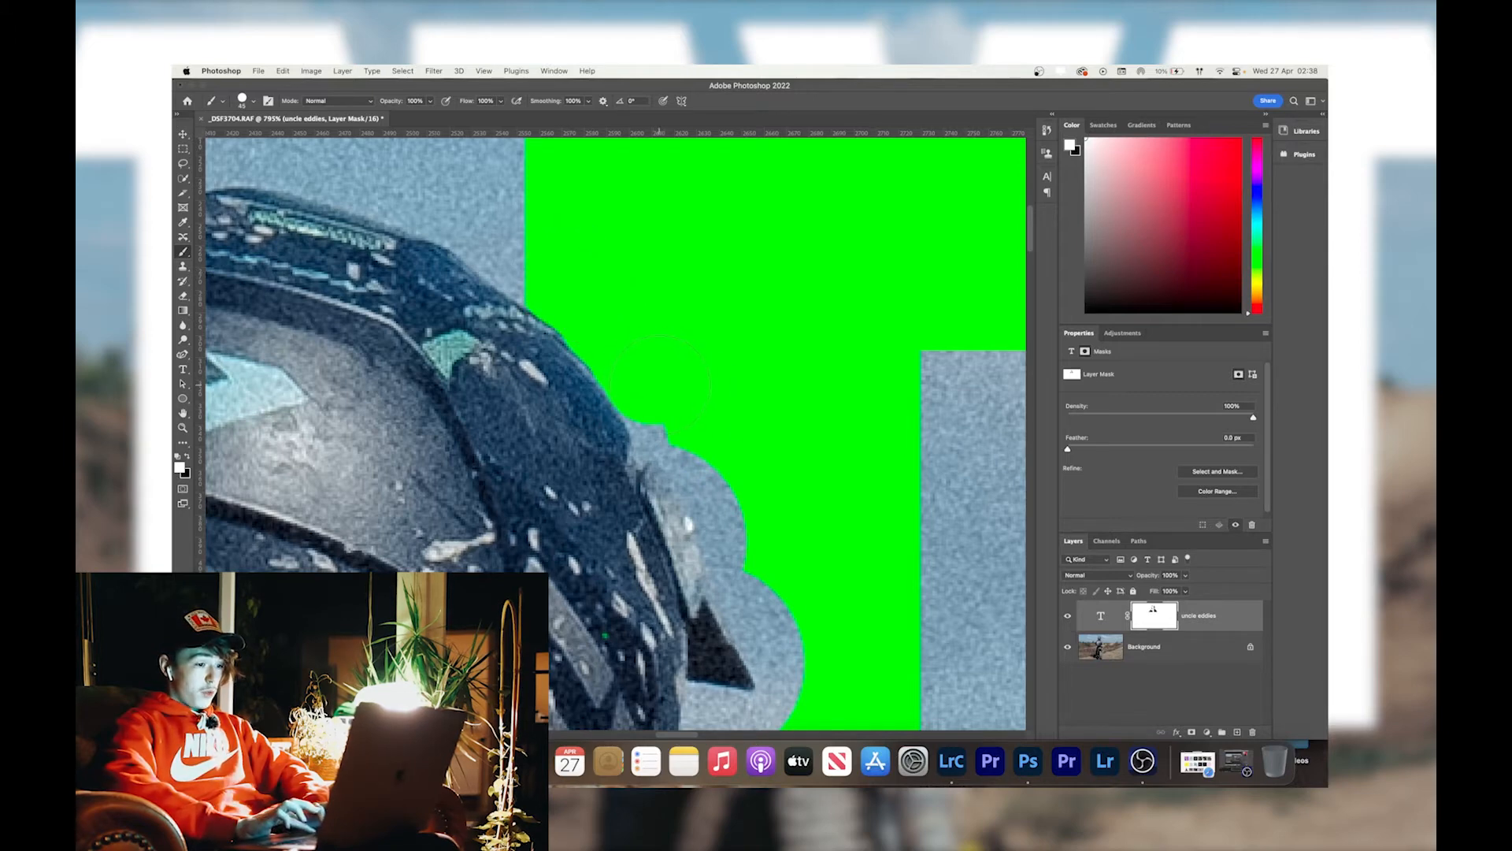
{"action": "left_click", "coordinate": [671, 405]}
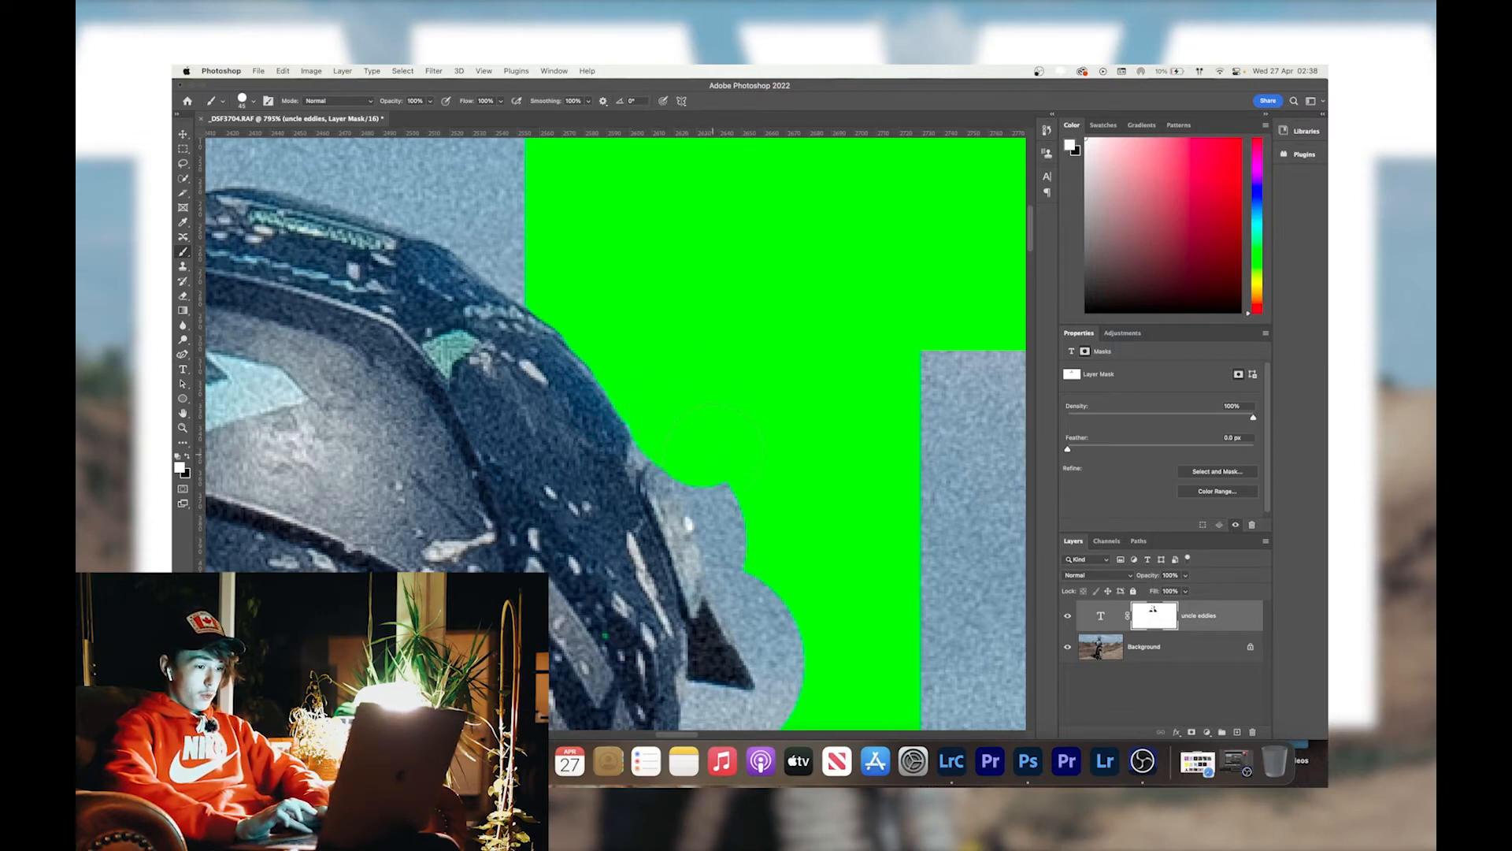
{"action": "left_click", "coordinate": [734, 480]}
Continue restoring the green E down the right side of the helmet, past its pointed peak, towards the shoulder.
{"action": "scroll", "coordinate": [734, 478], "scroll_direction": "down", "scroll_amount": 4}
{"action": "mouse_move", "coordinate": [752, 418]}
{"action": "left_mouse_down"}
{"action": "mouse_move", "coordinate": [775, 548]}
{"action": "mouse_move", "coordinate": [730, 569]}
{"action": "left_mouse_up"}
{"action": "scroll", "coordinate": [729, 512], "scroll_direction": "down", "scroll_amount": 7}
{"action": "left_click_drag", "start_coordinate": [752, 296], "coordinate": [728, 394]}
{"action": "mouse_move", "coordinate": [723, 447]}
{"action": "left_mouse_down"}
{"action": "mouse_move", "coordinate": [672, 599]}
{"action": "mouse_move", "coordinate": [823, 670]}
{"action": "left_mouse_up"}
{"action": "scroll", "coordinate": [788, 630], "scroll_direction": "down", "scroll_amount": 7}
{"action": "scroll", "coordinate": [788, 630], "scroll_direction": "right", "scroll_amount": 4}
{"action": "mouse_move", "coordinate": [674, 394]}
{"action": "left_mouse_down"}
{"action": "mouse_move", "coordinate": [760, 459]}
{"action": "mouse_move", "coordinate": [831, 548]}
{"action": "left_mouse_up"}
Shrink the brush and restore the green in the tight gap beneath the helmet's pointed peak.
{"action": "scroll", "coordinate": [684, 322], "scroll_direction": "up", "scroll_amount": 3}
{"action": "scroll", "coordinate": [685, 323], "scroll_direction": "left", "scroll_amount": 3}
{"action": "scroll", "coordinate": [595, 425], "scroll_direction": "up", "scroll_amount": 4}
{"action": "key", "text": "["}
{"action": "key", "text": "["}
{"action": "key", "text": "["}
{"action": "key", "text": "["}
{"action": "key", "text": "["}
{"action": "left_click_drag", "start_coordinate": [637, 481], "coordinate": [622, 512]}
{"action": "scroll", "coordinate": [622, 488], "scroll_direction": "down", "scroll_amount": 4}
{"action": "scroll", "coordinate": [622, 472], "scroll_direction": "up", "scroll_amount": 7}
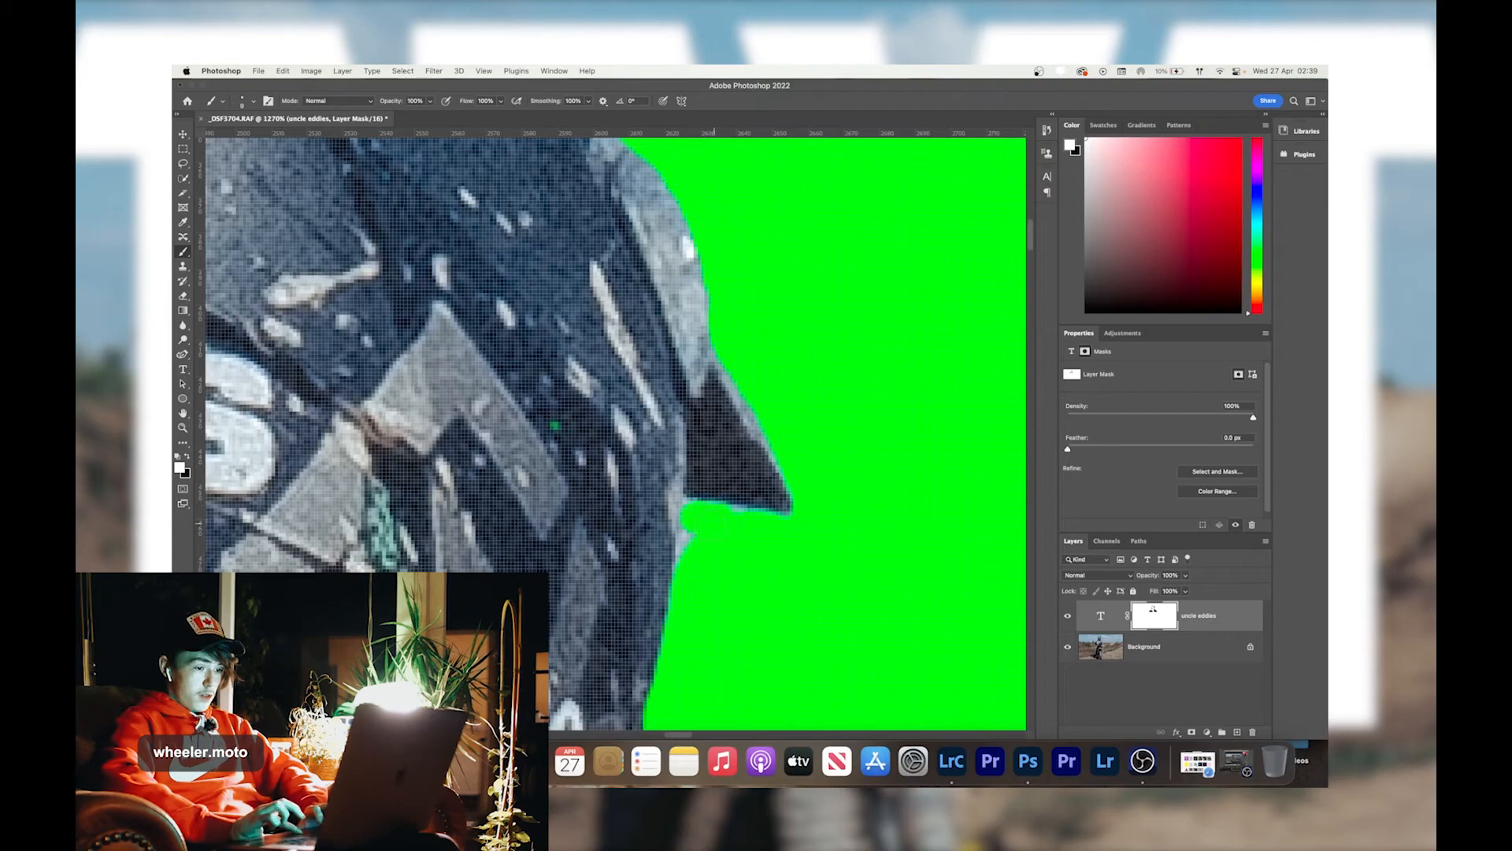
Enlarge the brush and paint the remaining green back along the helmet's lower edge and the rider's right shoulder.
{"action": "scroll", "coordinate": [630, 394], "scroll_direction": "down", "scroll_amount": 10}
{"action": "scroll", "coordinate": [641, 355], "scroll_direction": "up", "scroll_amount": 10}
{"action": "key", "text": "]"}
{"action": "key", "text": "]"}
{"action": "key", "text": "]"}
{"action": "key", "text": "]"}
{"action": "key", "text": "]"}
{"action": "key", "text": "]"}
{"action": "key", "text": "]"}
{"action": "key", "text": "]"}
{"action": "key", "text": "]"}
{"action": "left_click_drag", "start_coordinate": [666, 444], "coordinate": [701, 551]}
{"action": "scroll", "coordinate": [701, 504], "scroll_direction": "down", "scroll_amount": 5}
{"action": "left_click_drag", "start_coordinate": [728, 457], "coordinate": [784, 557]}
Try a thick black outside stroke on the uncle eddies text layer.
{"action": "key", "text": "super+minus"}
{"action": "key", "text": "super+minus"}
{"action": "key", "text": "super+minus"}
{"action": "key", "text": "super+minus"}
{"action": "key", "text": "super+minus"}
{"action": "key", "text": "super+minus"}
{"action": "key", "text": "super+minus"}
{"action": "key", "text": "super+minus"}
{"action": "key", "text": "super+0"}
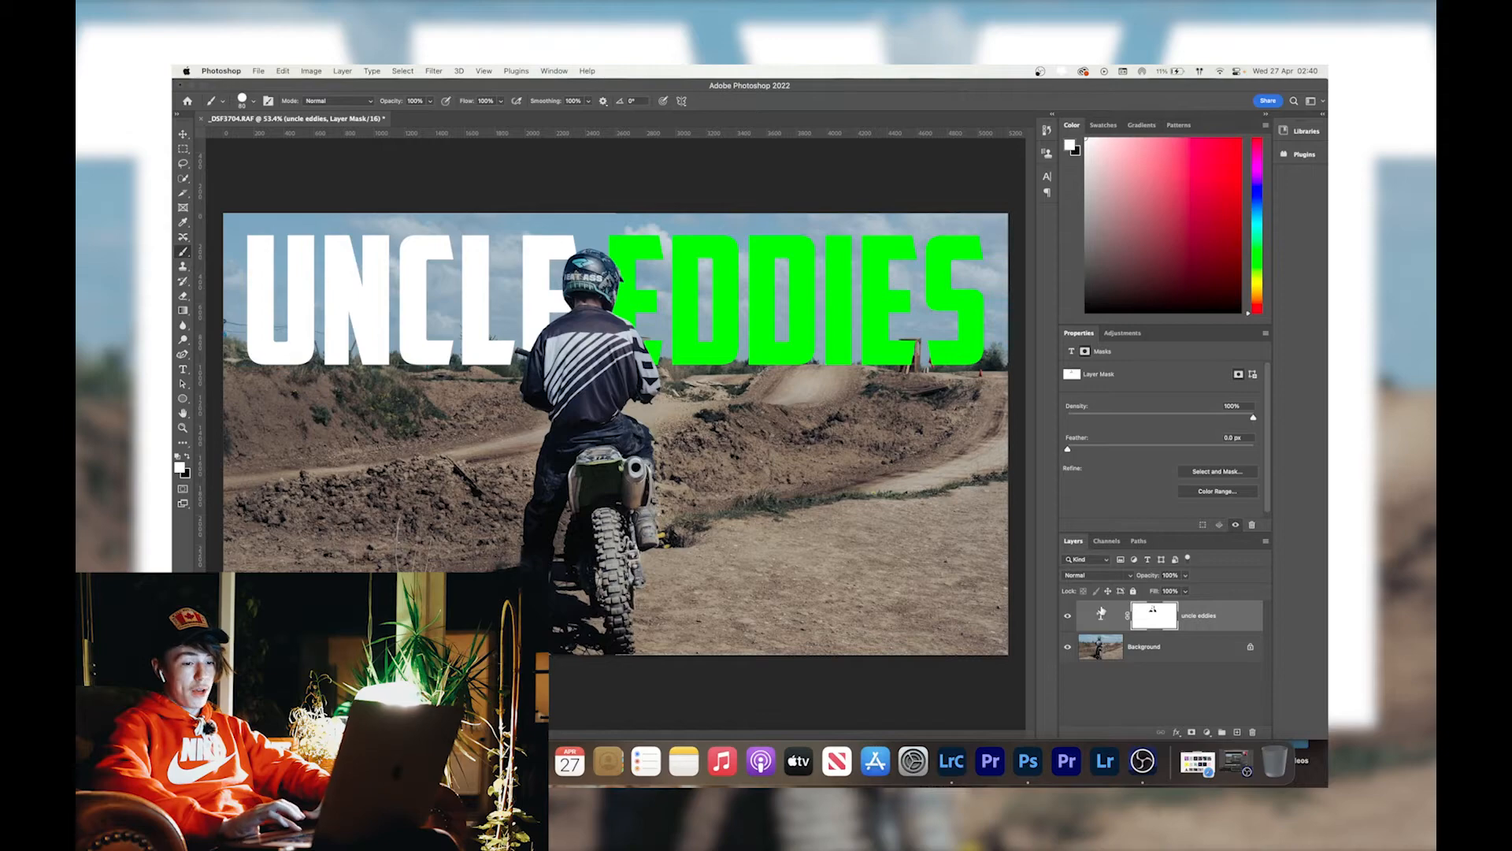
{"action": "double_click", "coordinate": [1102, 615]}
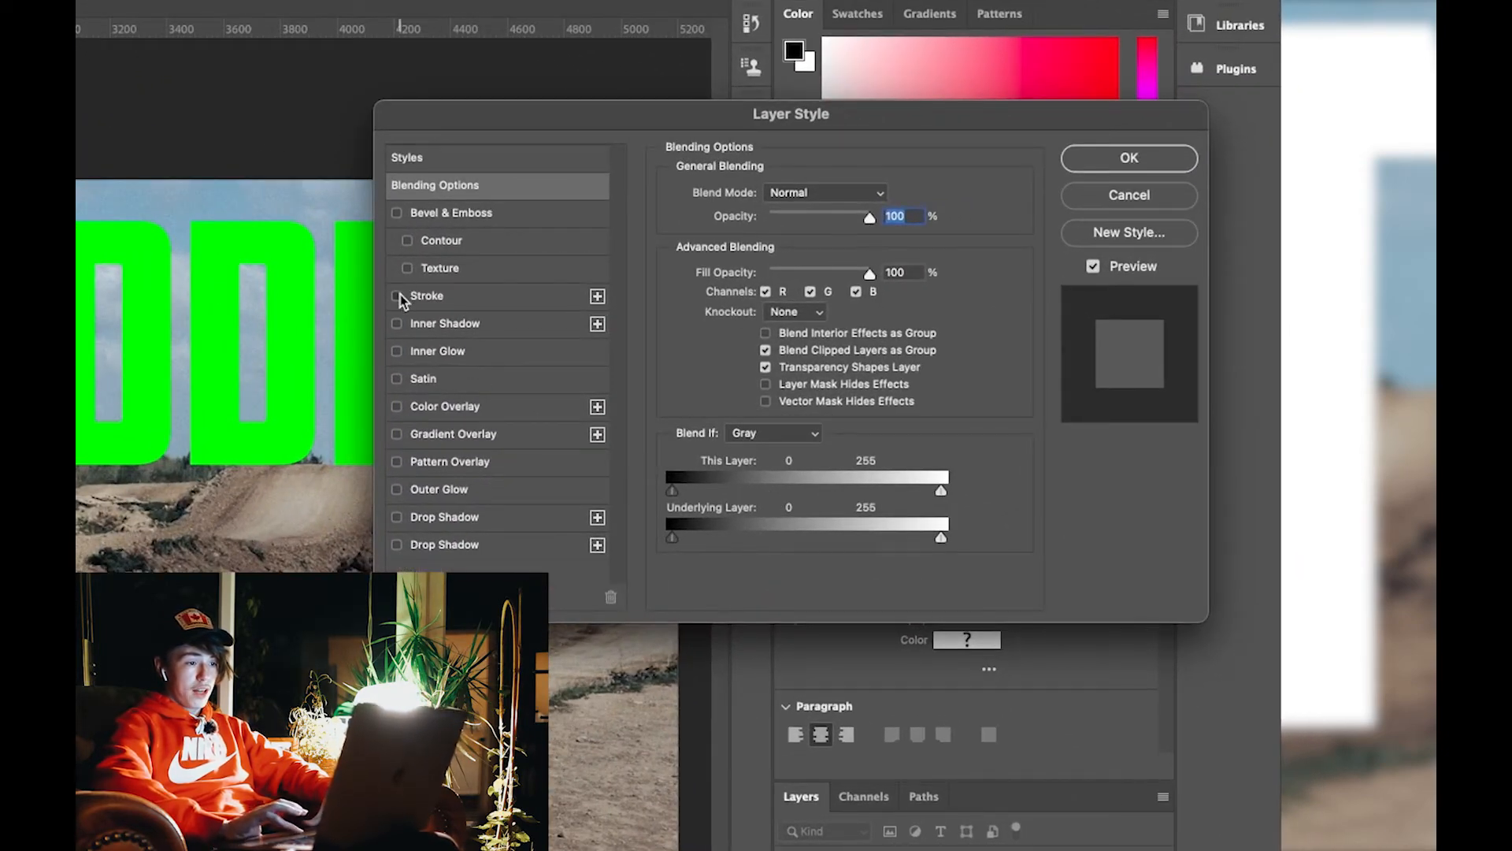
{"action": "left_click", "coordinate": [398, 296]}
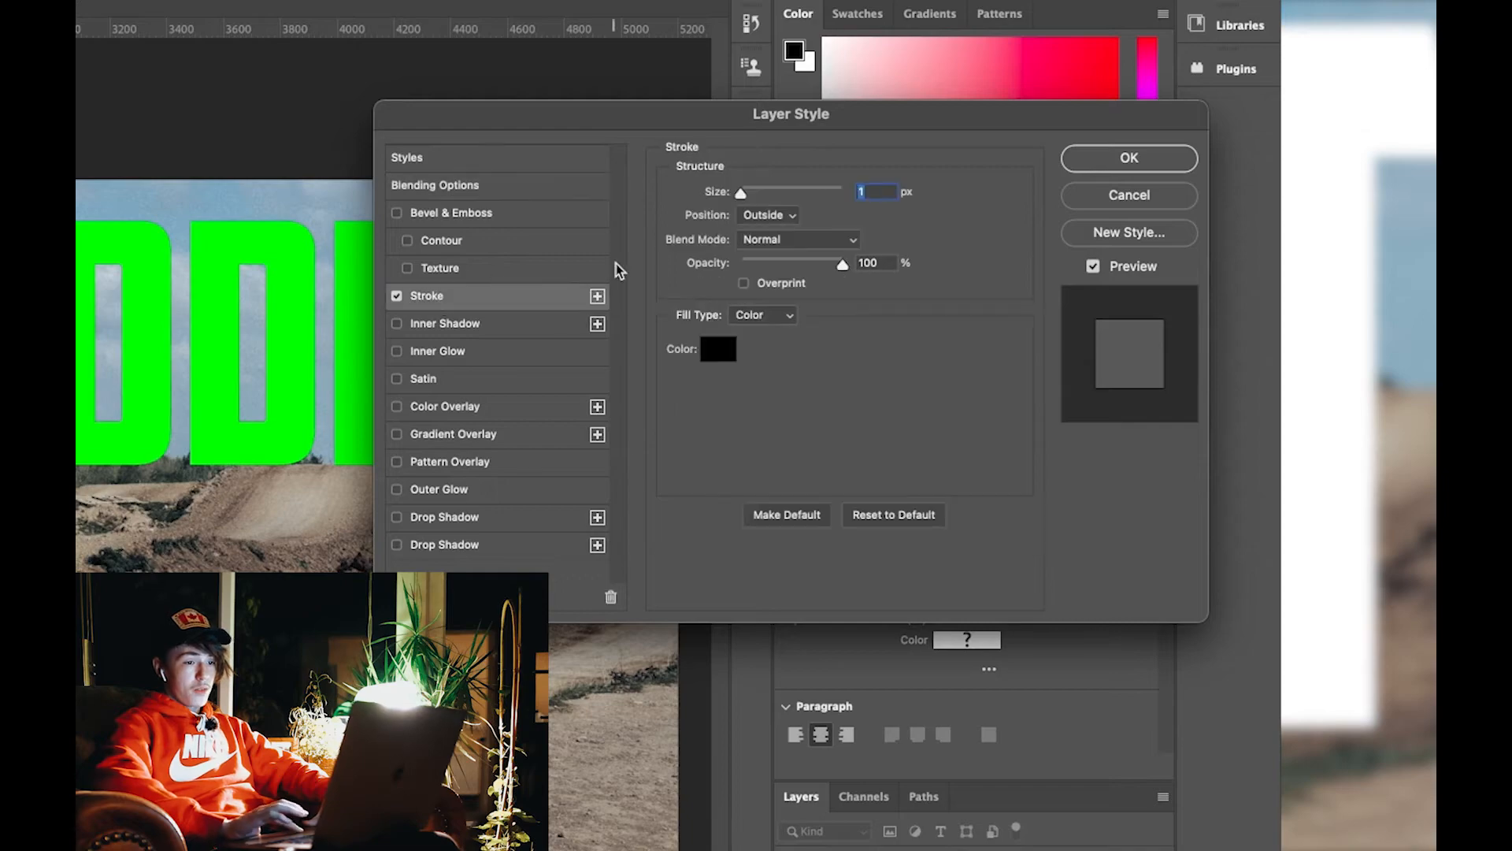
{"action": "left_click_drag", "start_coordinate": [740, 193], "coordinate": [762, 195]}
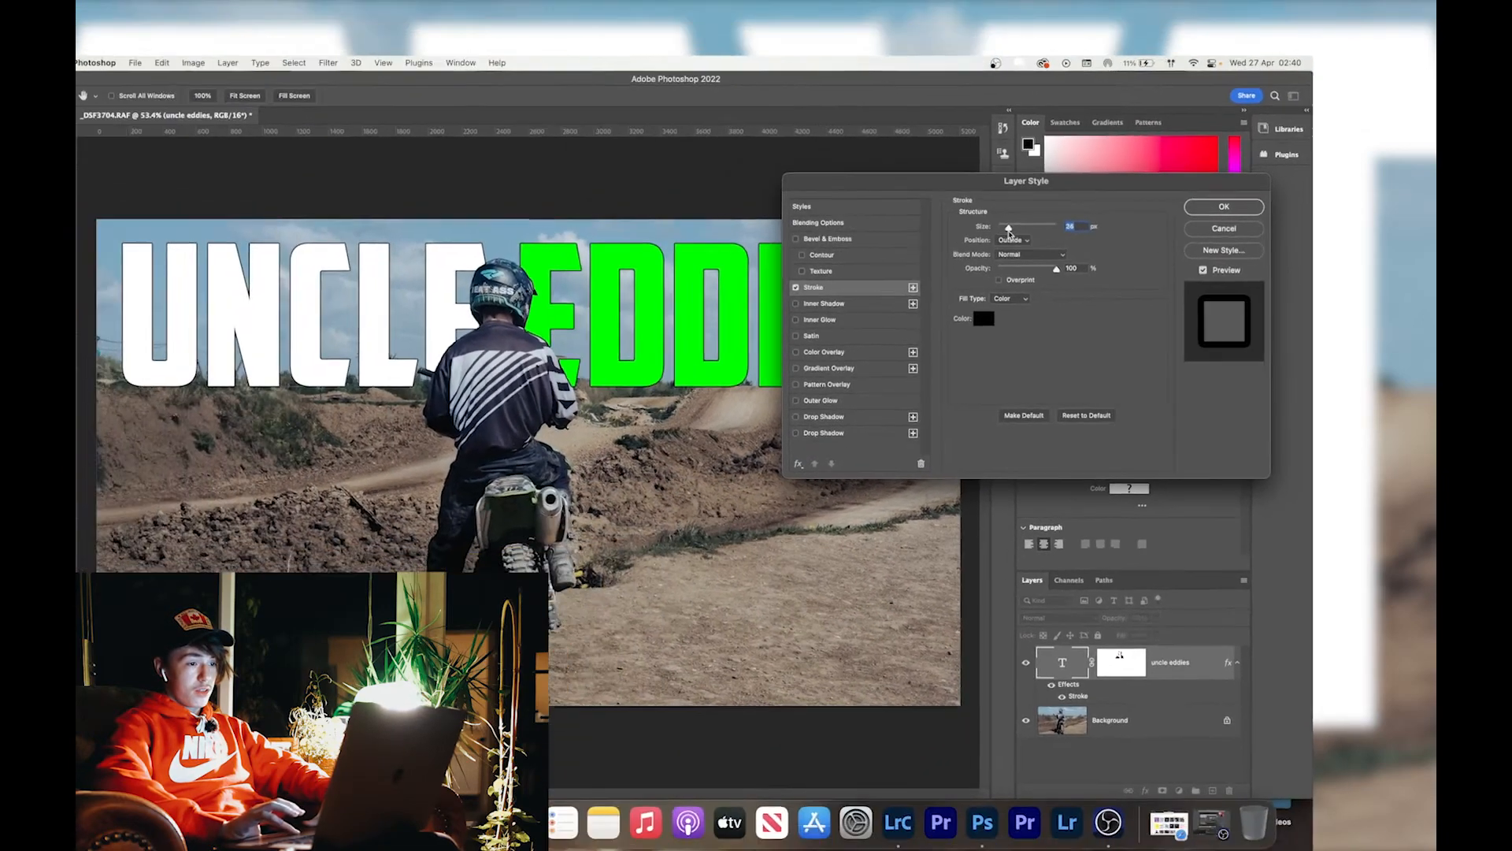
{"action": "left_click_drag", "start_coordinate": [1009, 232], "coordinate": [1008, 233]}
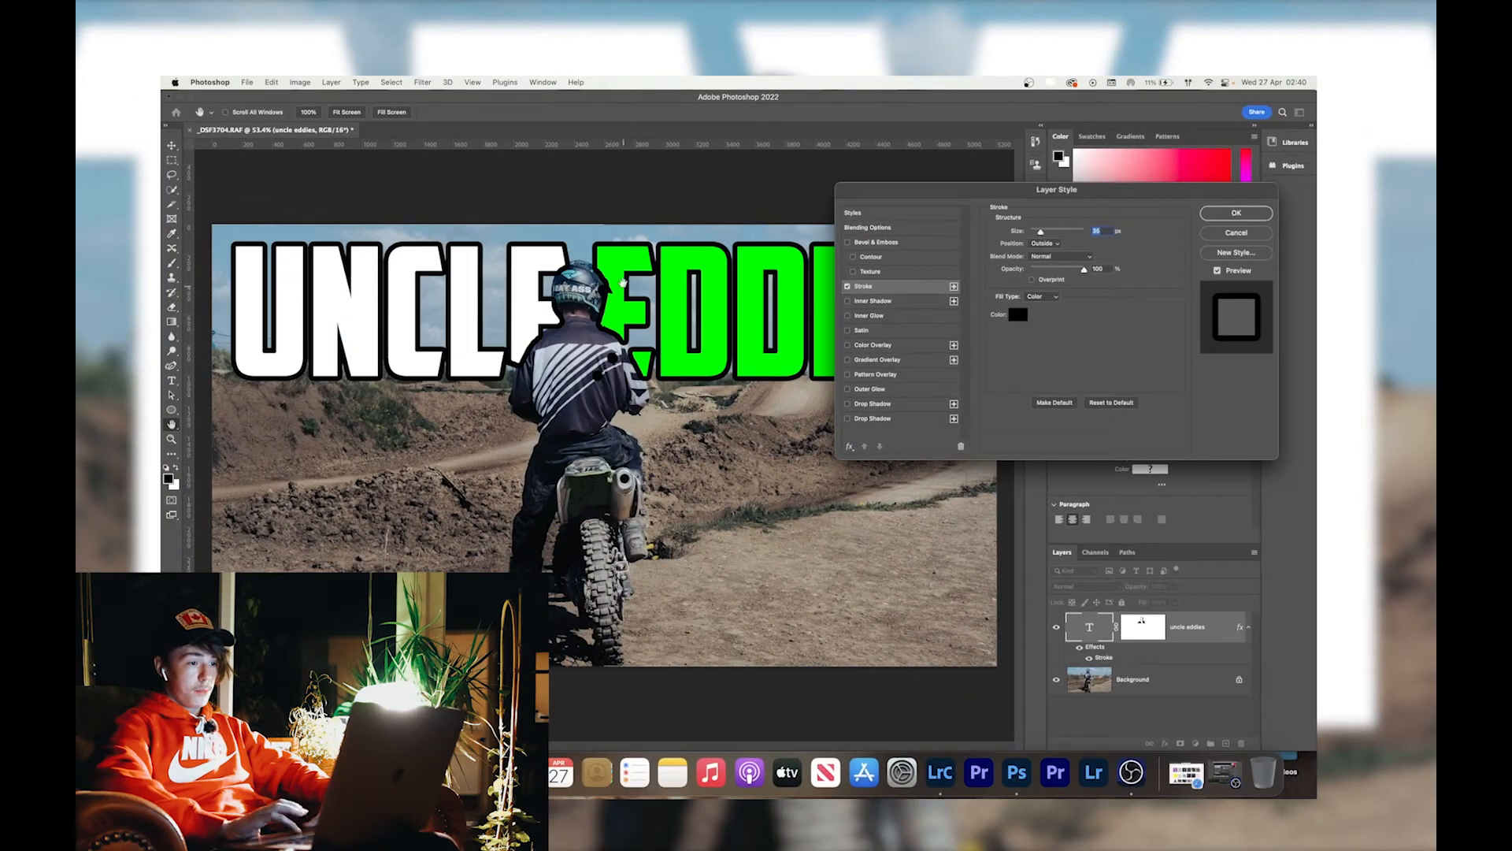
{"action": "left_click", "coordinate": [848, 287]}
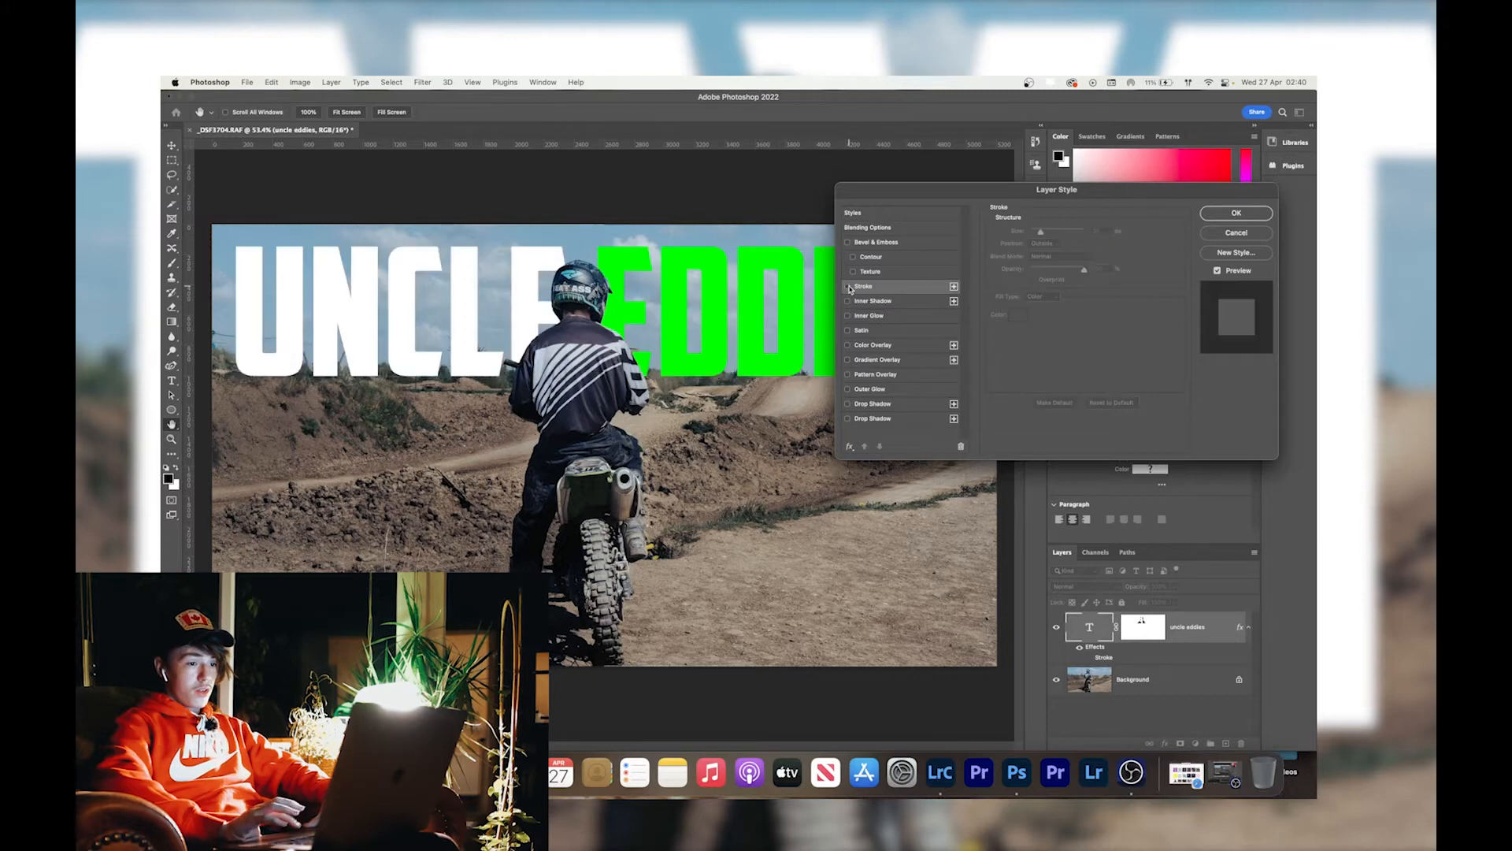
Apply an Outer Glow to the uncle eddies text layer, leaving Inner Glow and Drop Shadow off.
{"action": "left_click", "coordinate": [849, 317]}
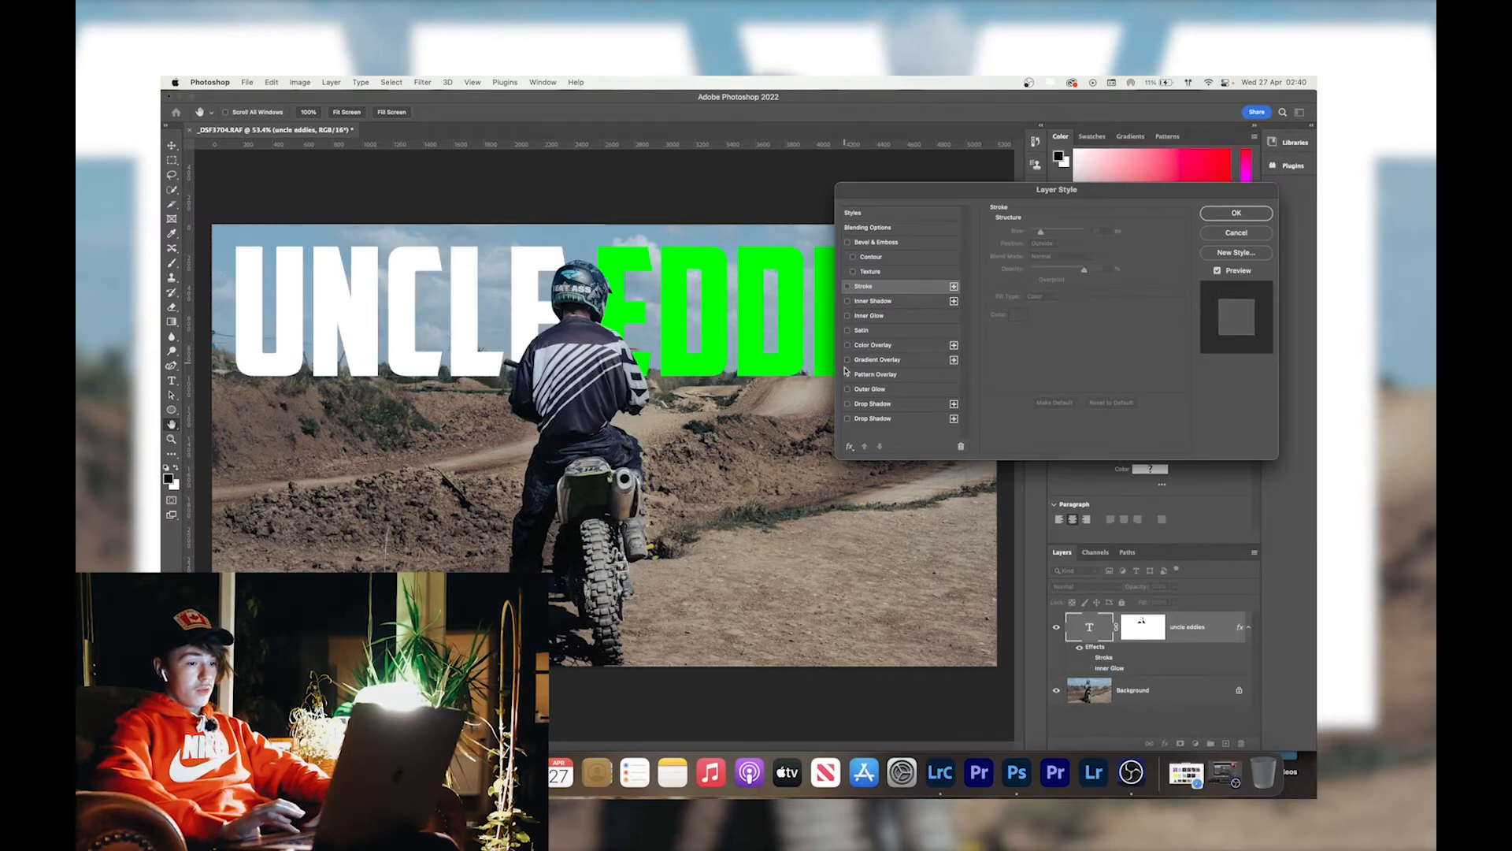
{"action": "left_click", "coordinate": [849, 405]}
{"action": "left_click", "coordinate": [848, 404]}
{"action": "left_click", "coordinate": [849, 390]}
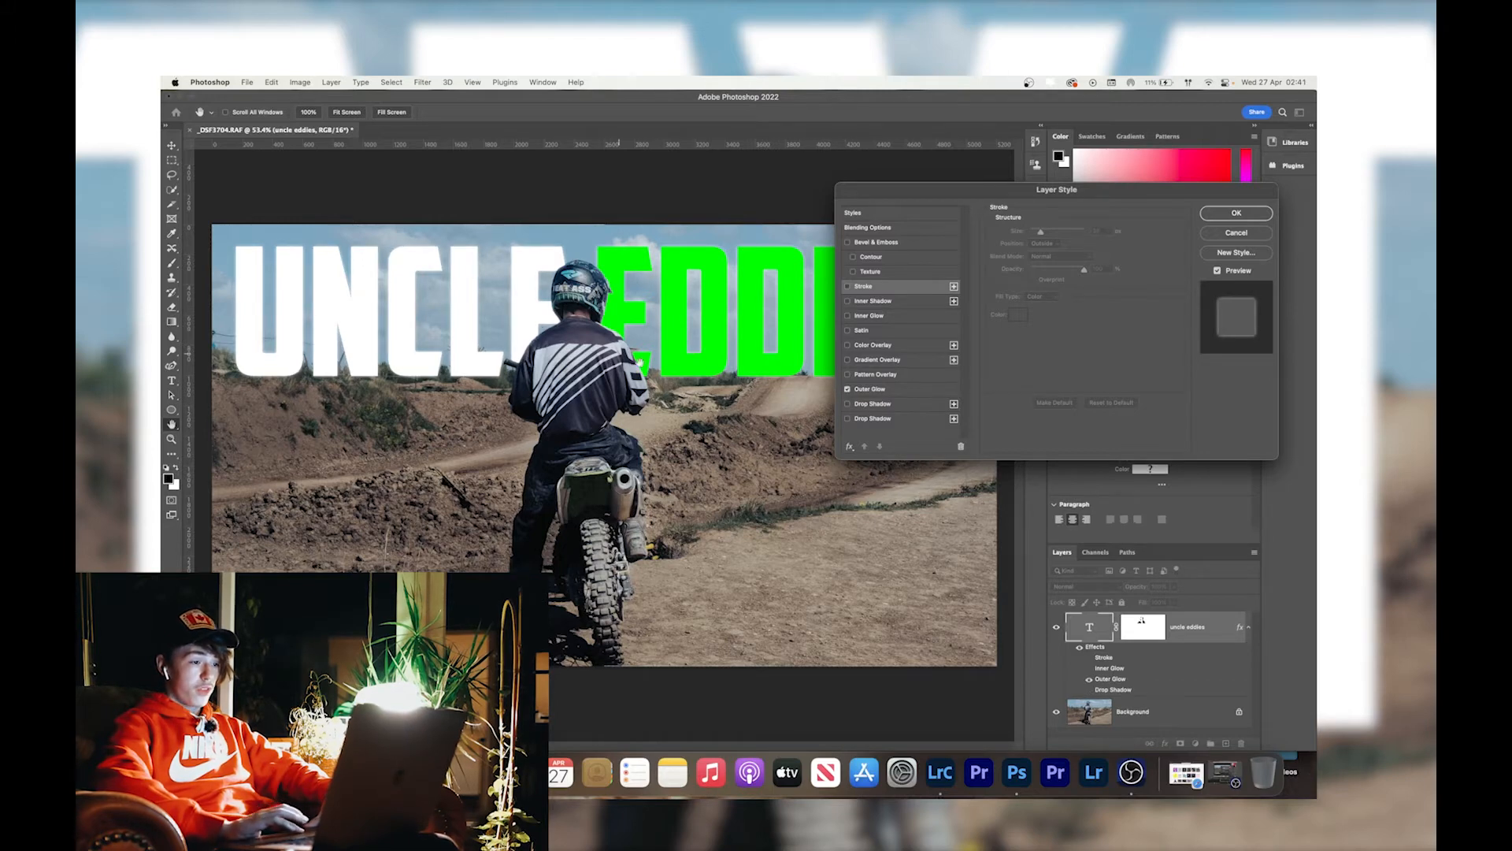
{"action": "left_click", "coordinate": [1236, 214]}
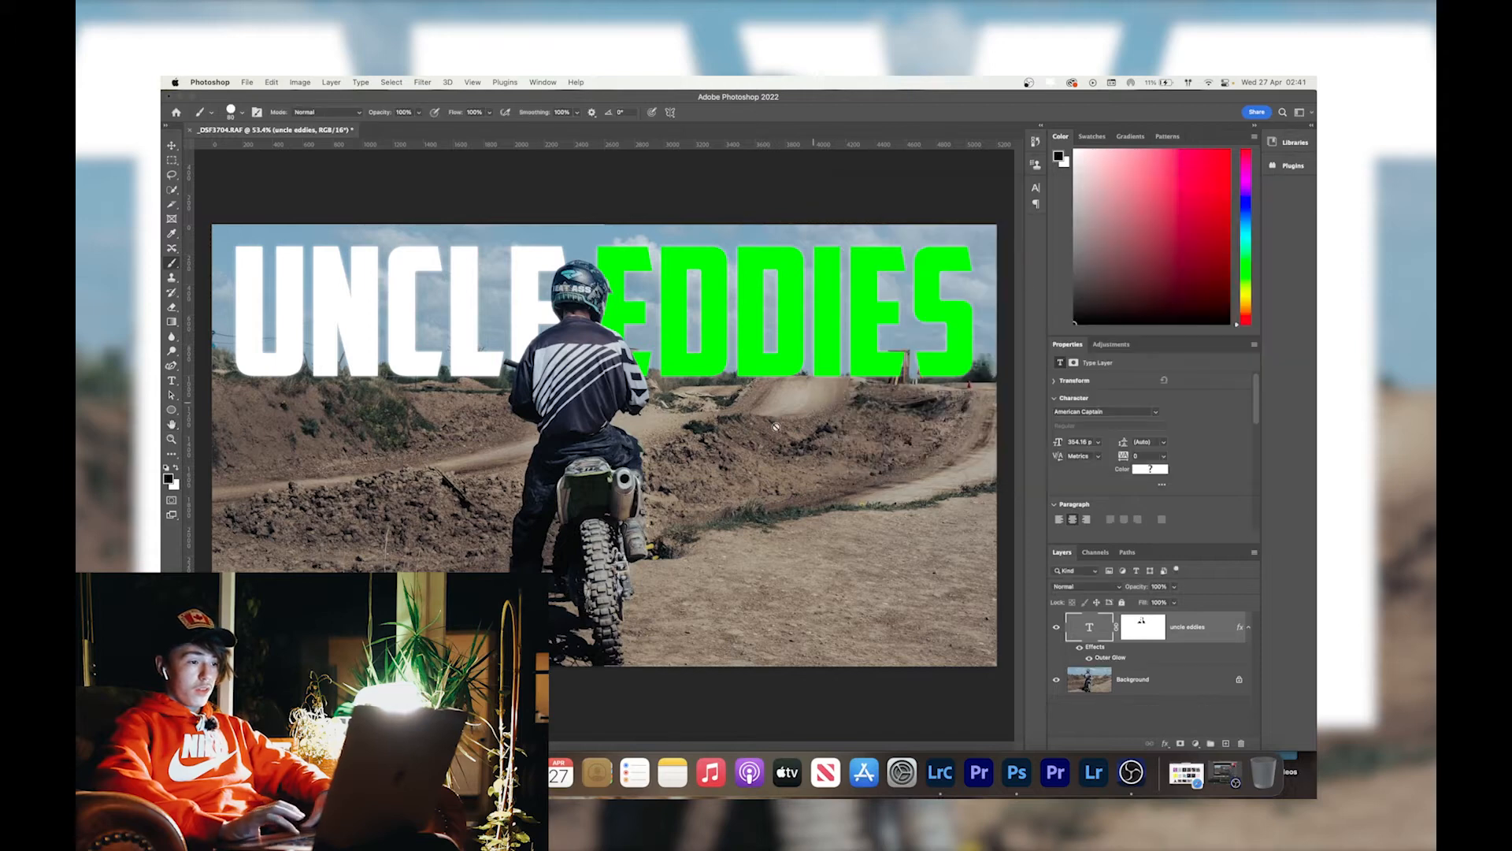
Save the finished title composite and switch to Lightroom Classic.
{"action": "scroll", "coordinate": [707, 483], "scroll_direction": "down", "scroll_amount": 3}
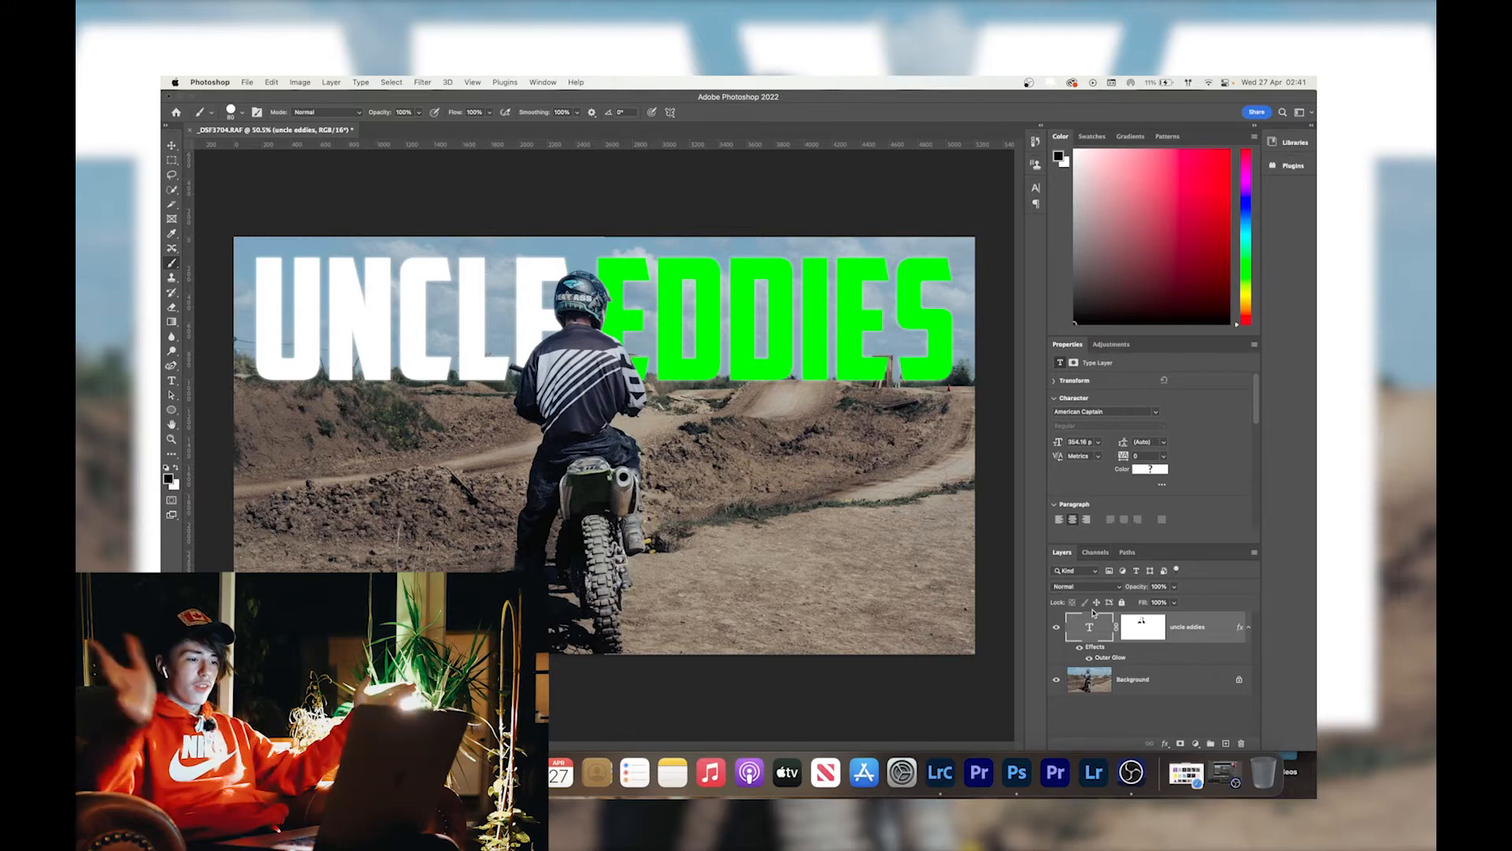
{"action": "key", "text": "super+s"}
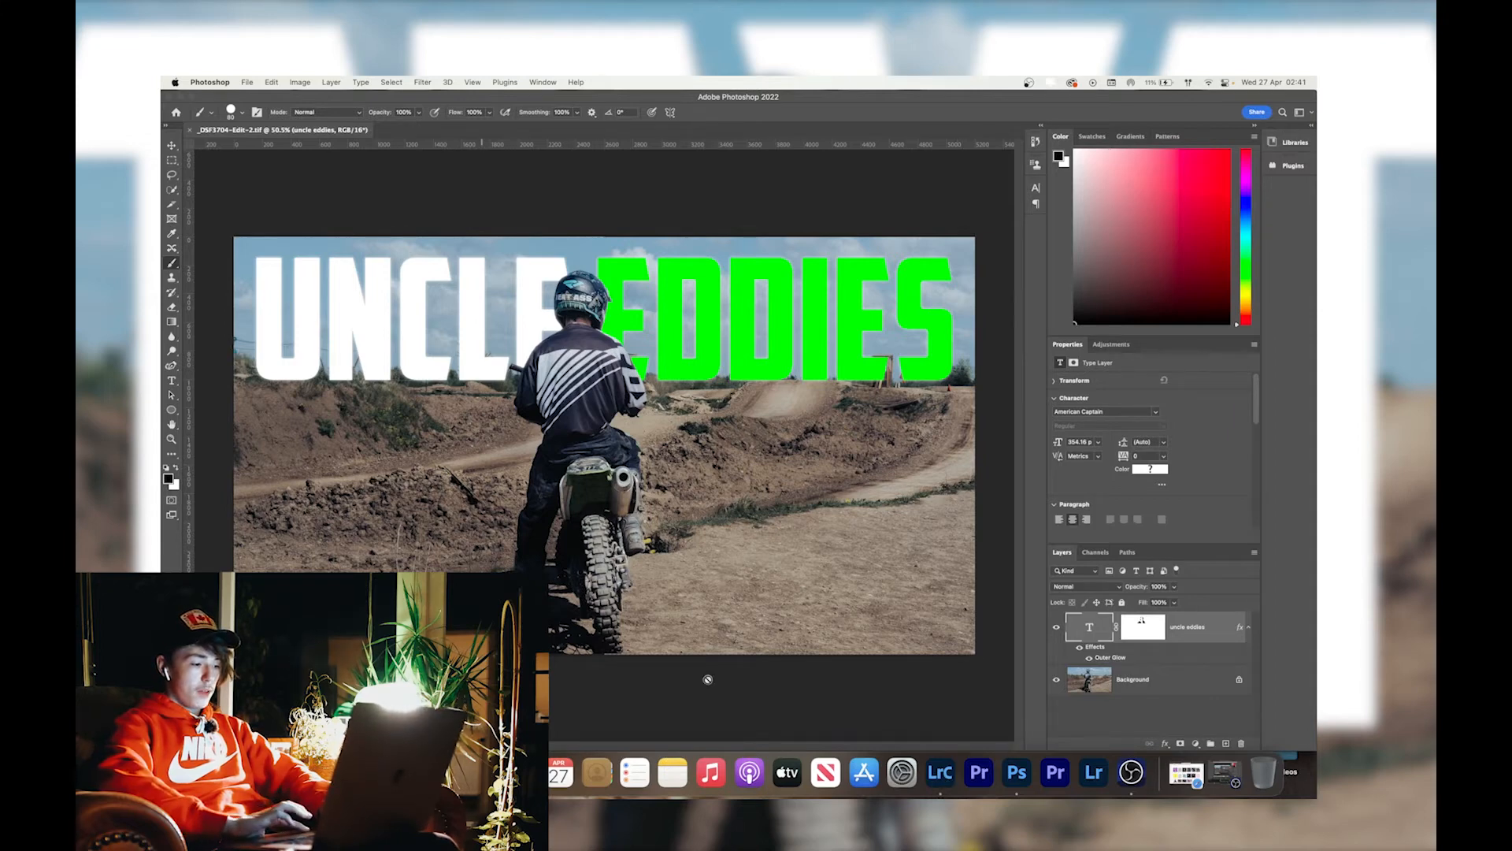
{"action": "left_click", "coordinate": [939, 771]}
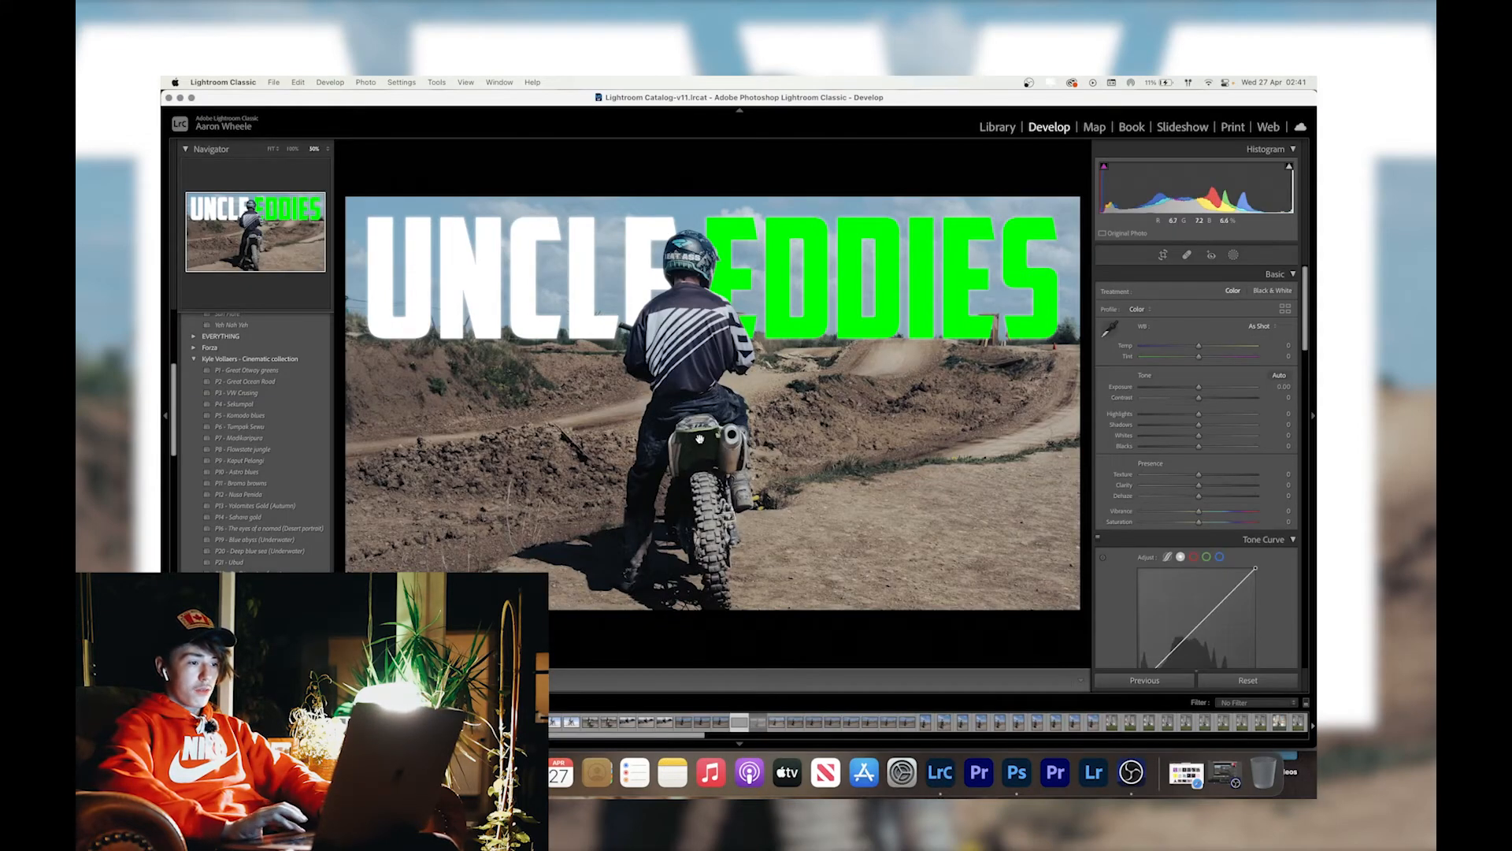